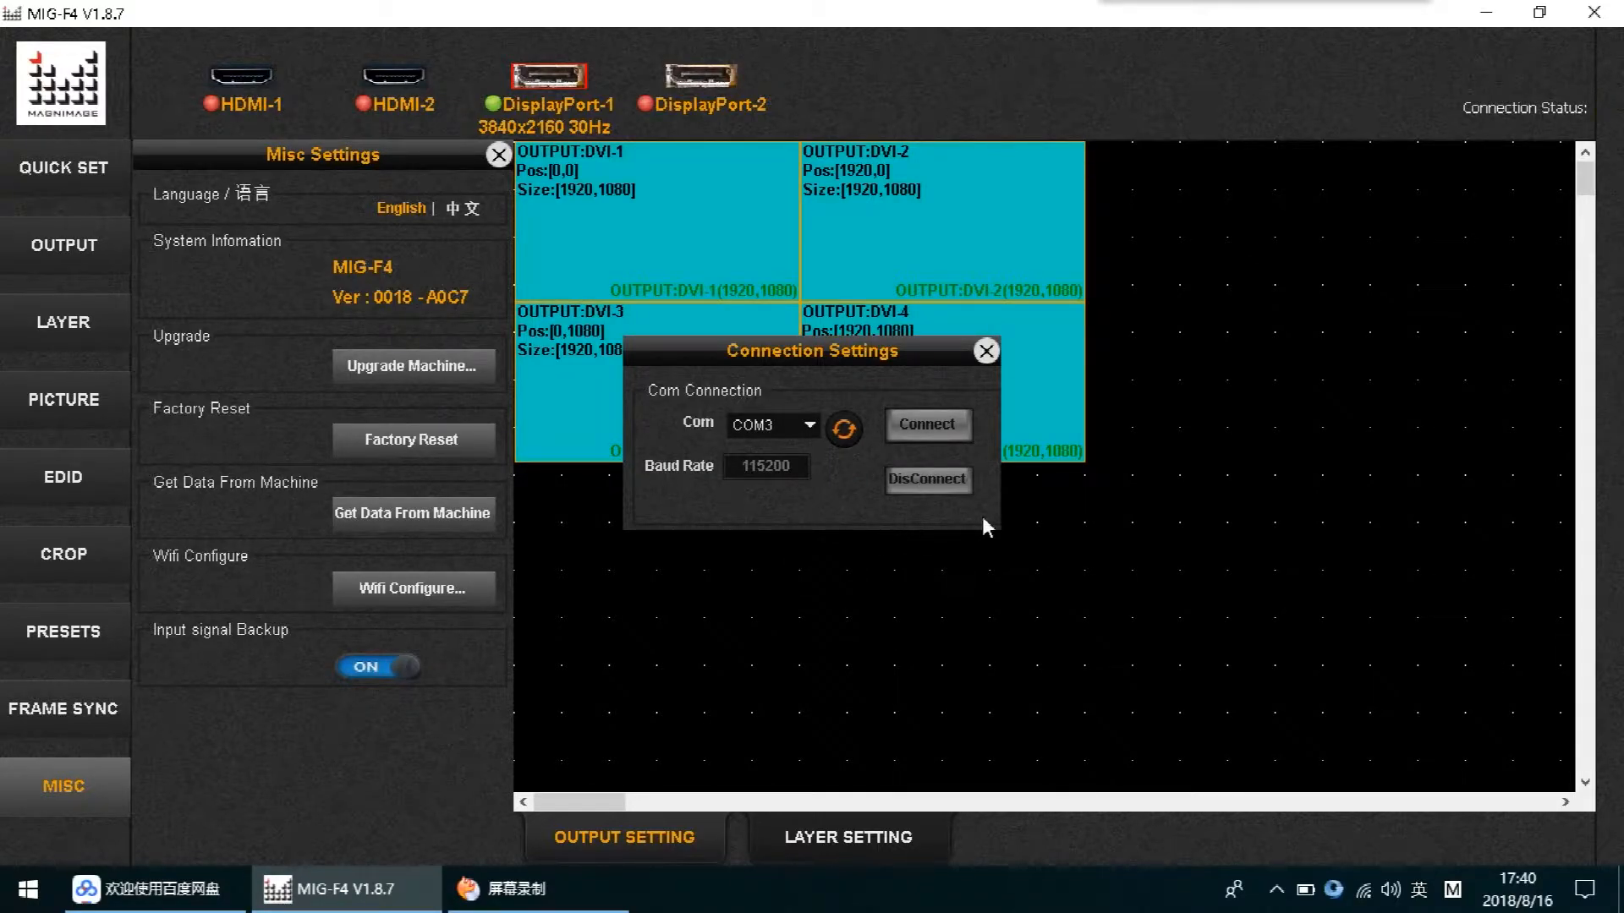
Connect to the device through COM3 in the connection settings and close the Misc settings
left_click(987, 351)
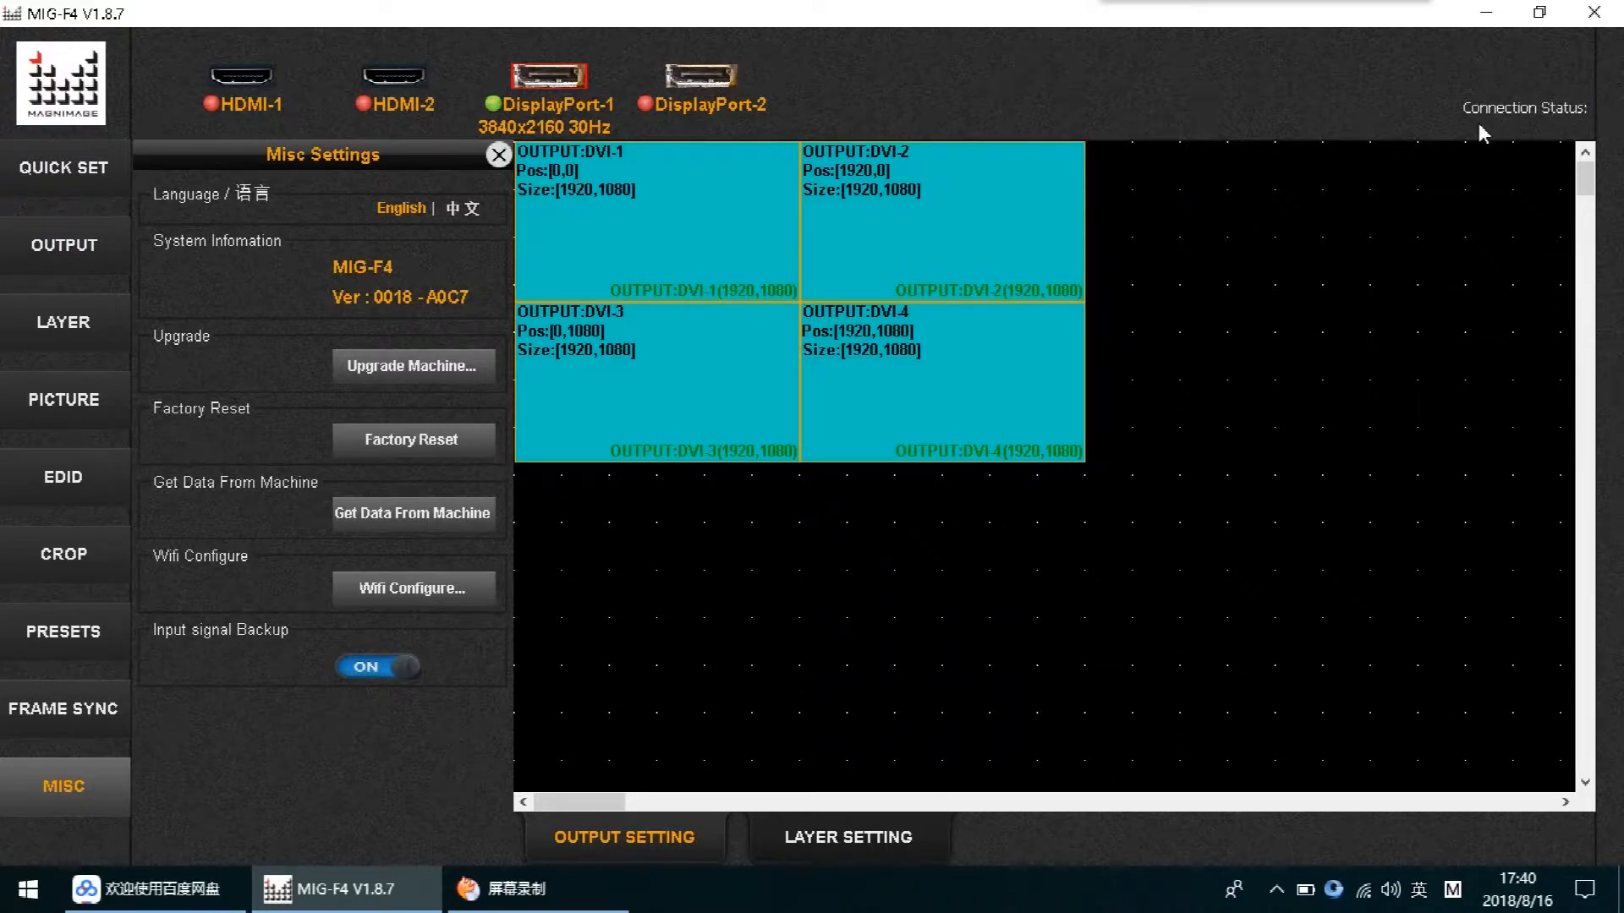
left_click(1608, 112)
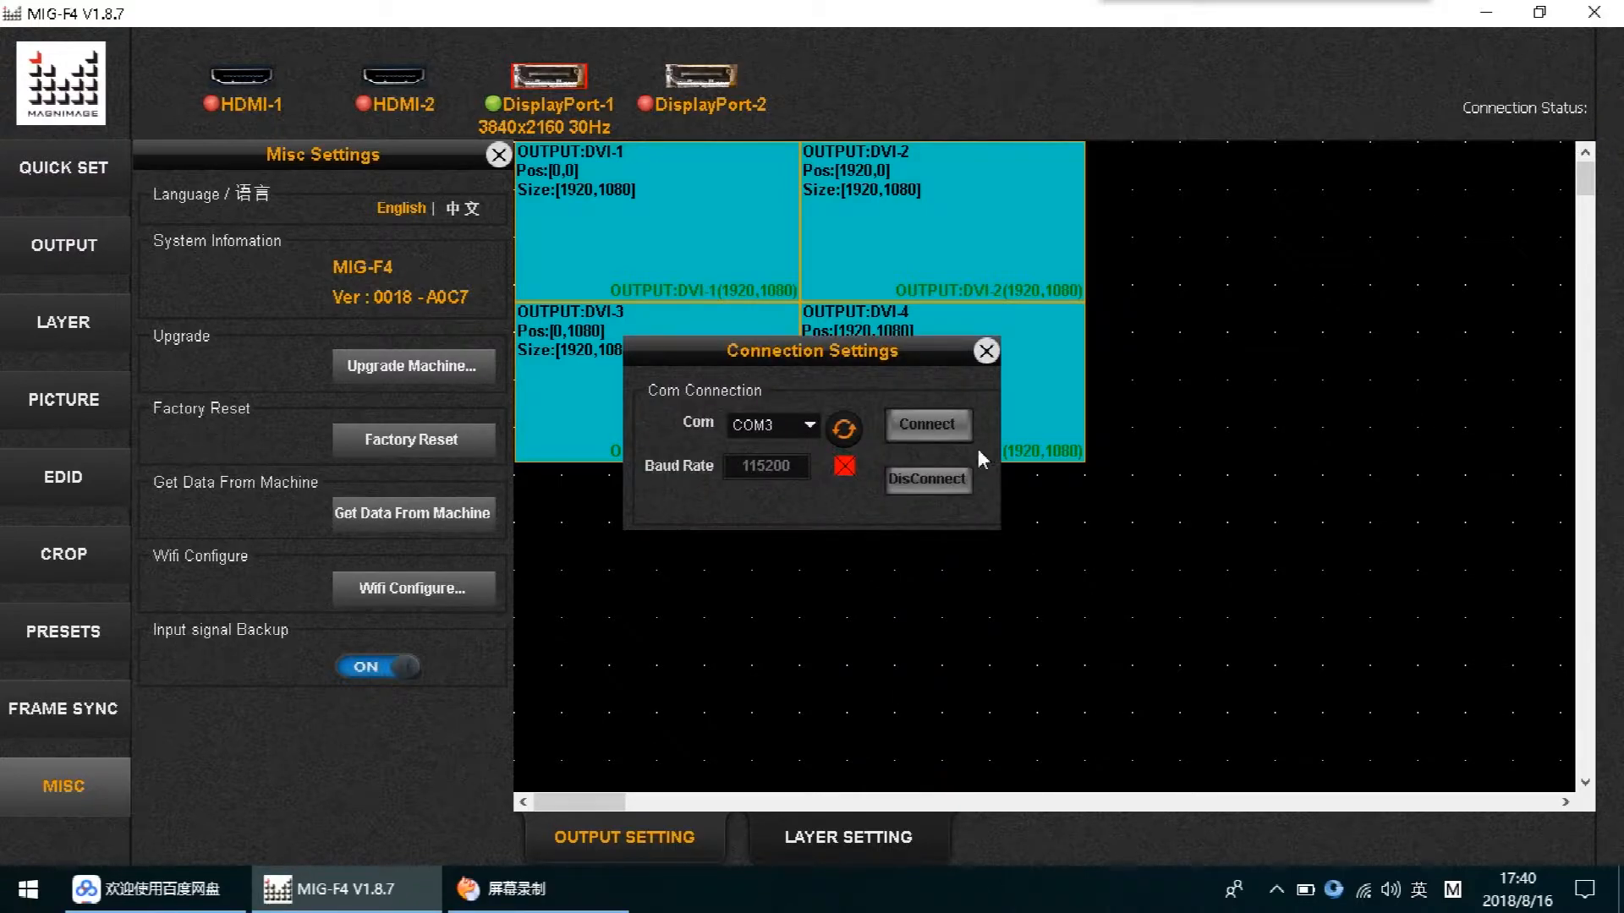
left_click(809, 427)
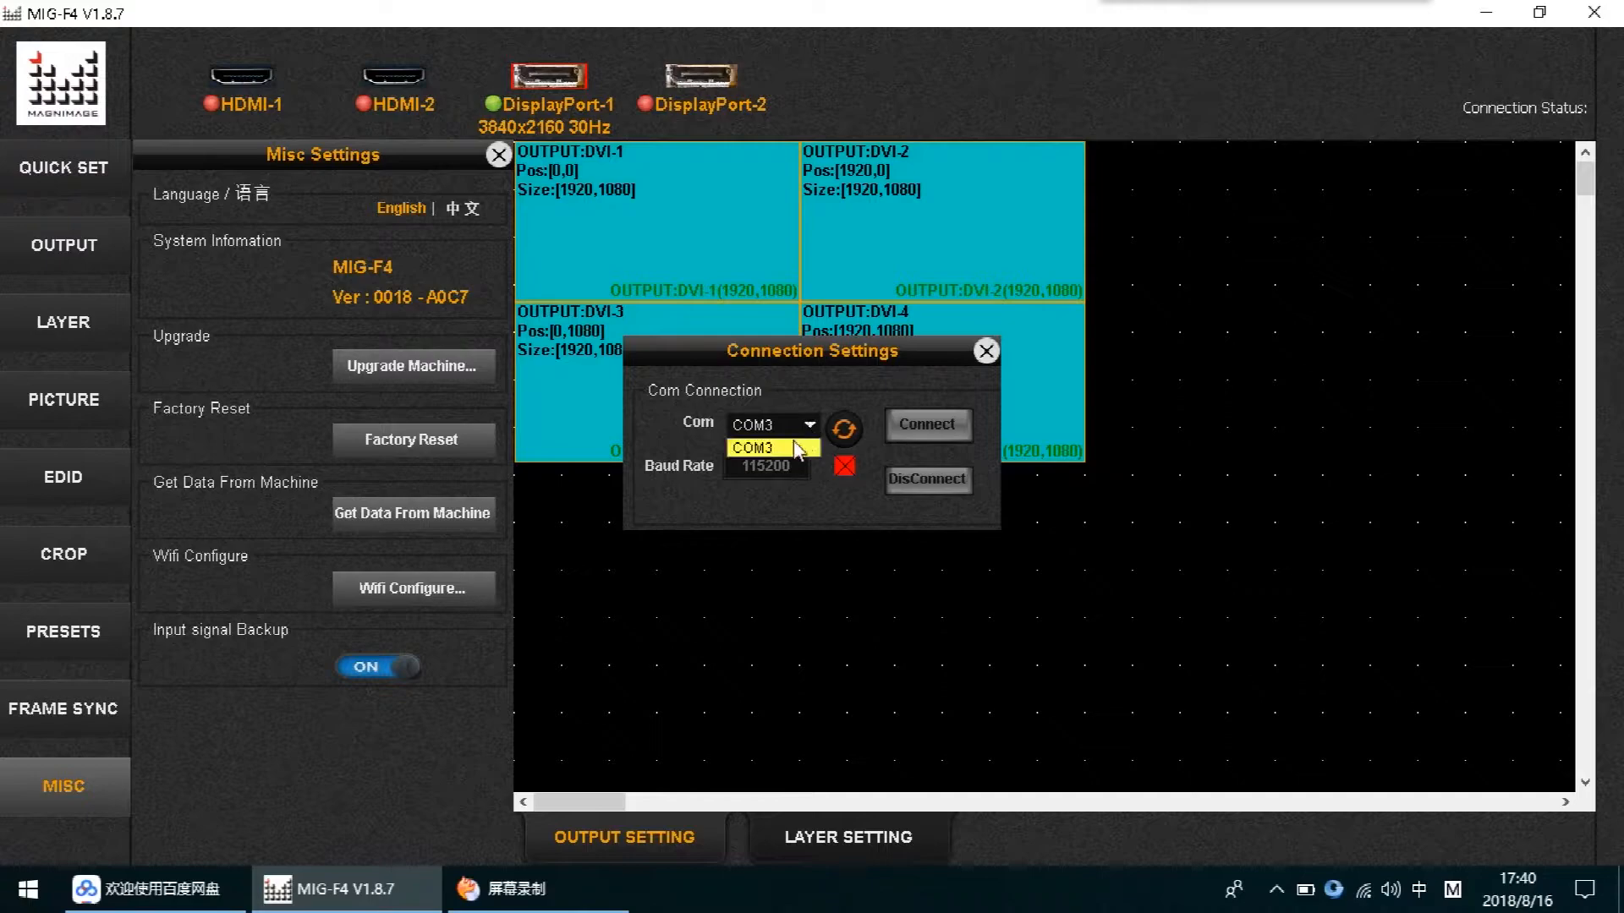
left_click(945, 433)
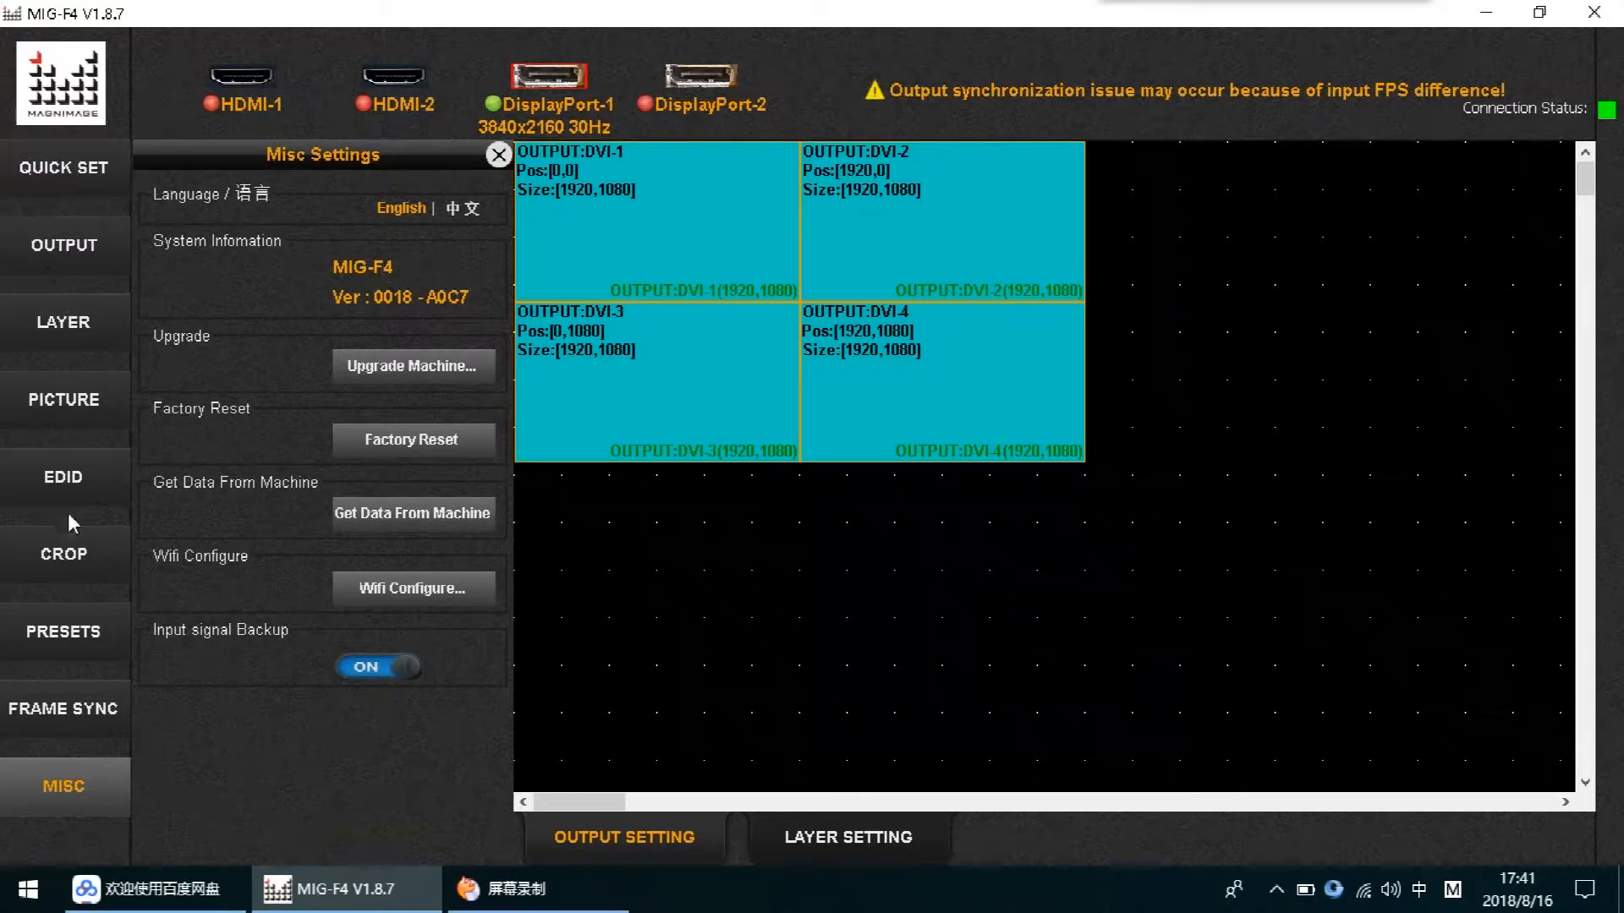
key("shift")
left_click(502, 152)
Send the single-row quick layout to the outputs and follow it with the 2x2 quick layout
left_click(83, 173)
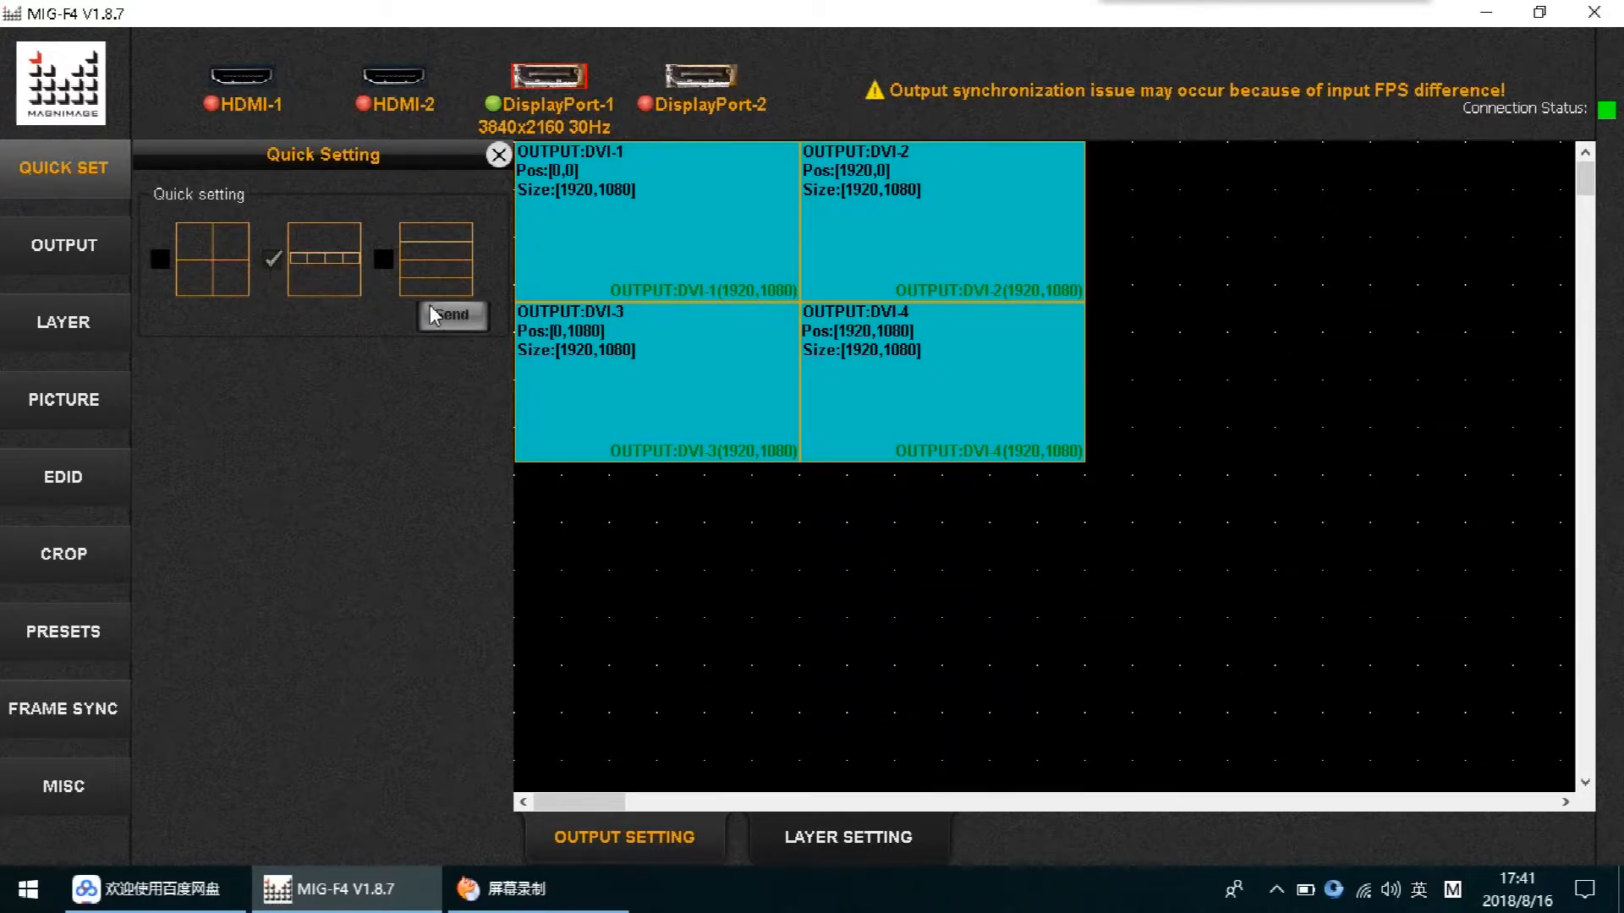
left_click(448, 315)
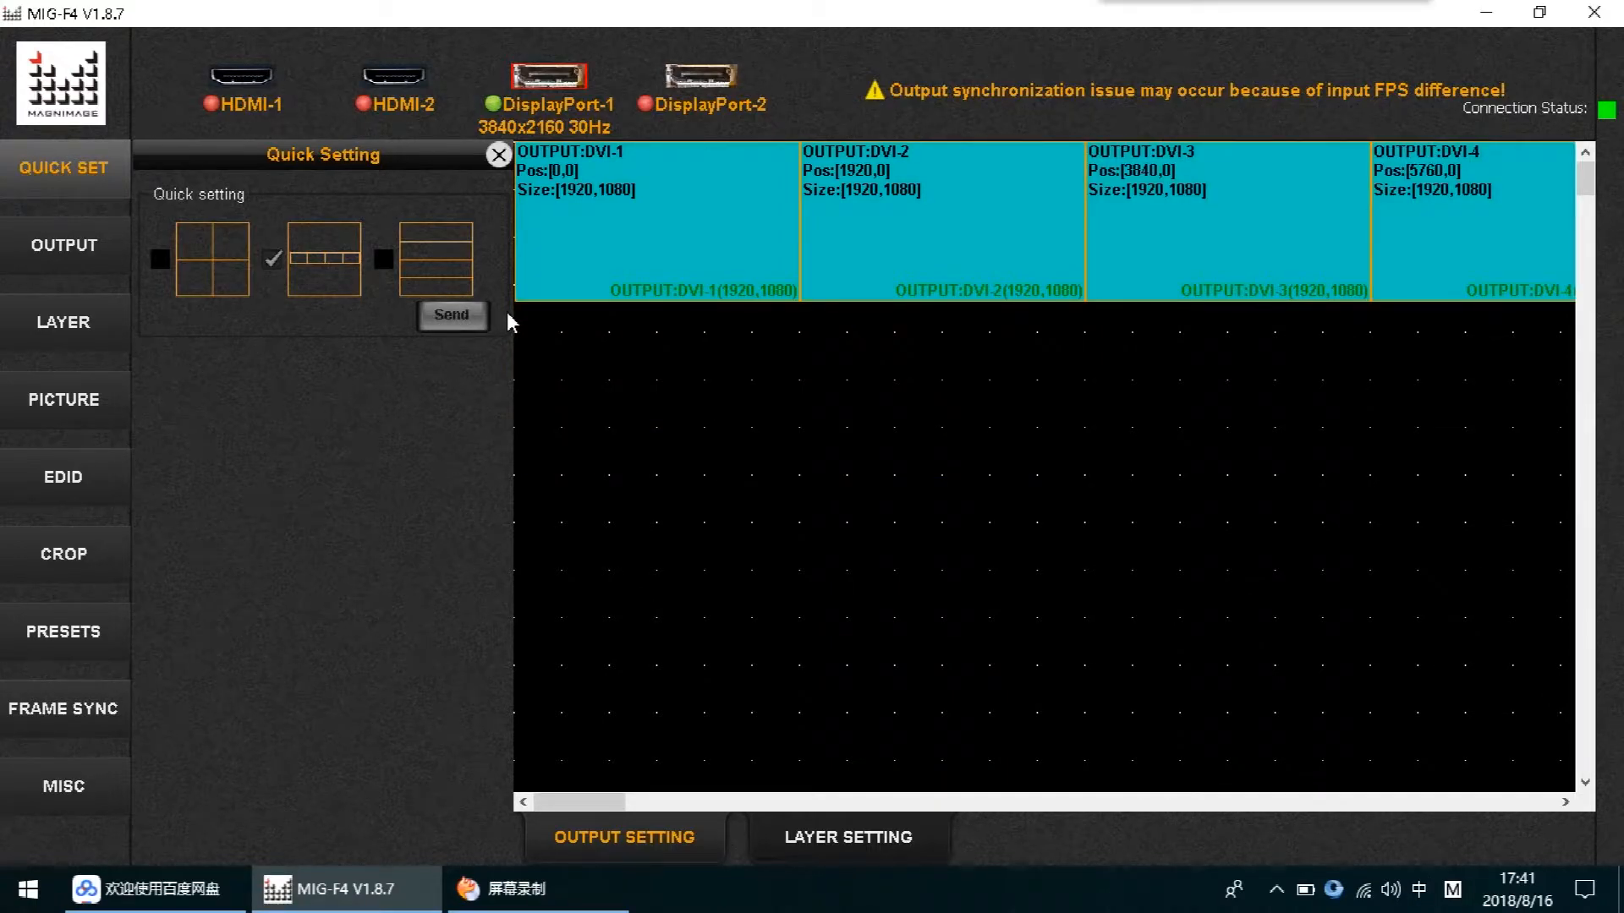
left_click(162, 259)
left_click(450, 316)
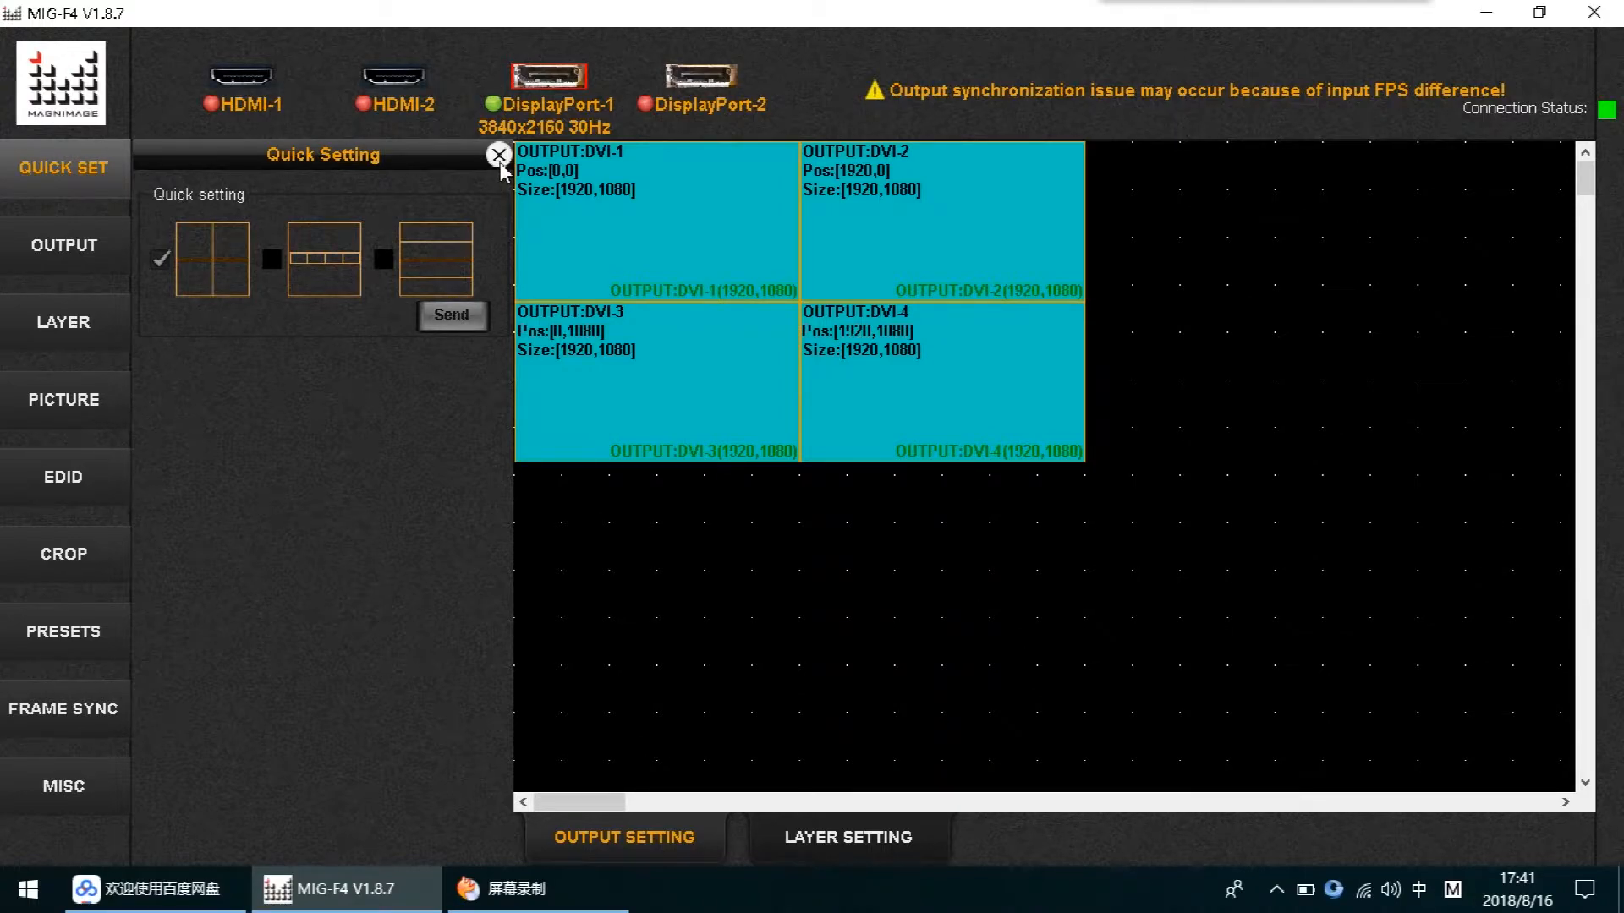
Set output DVI-1 to a customized resolution of 1920 x 1080 at 60 FPS
left_click(82, 256)
left_click(223, 205)
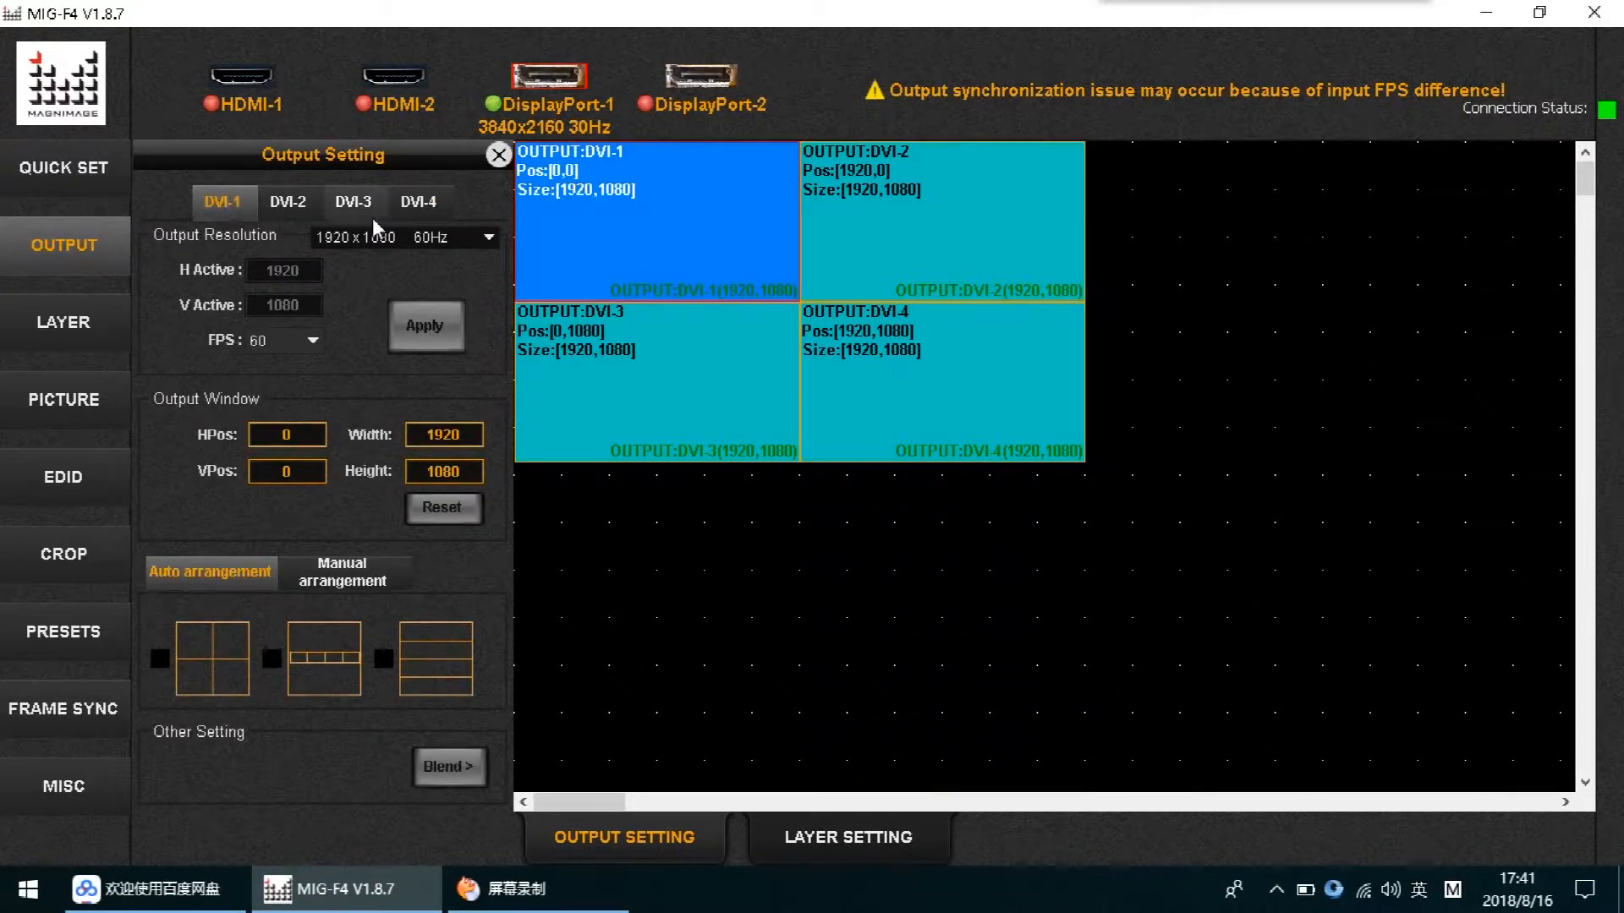
left_click(489, 237)
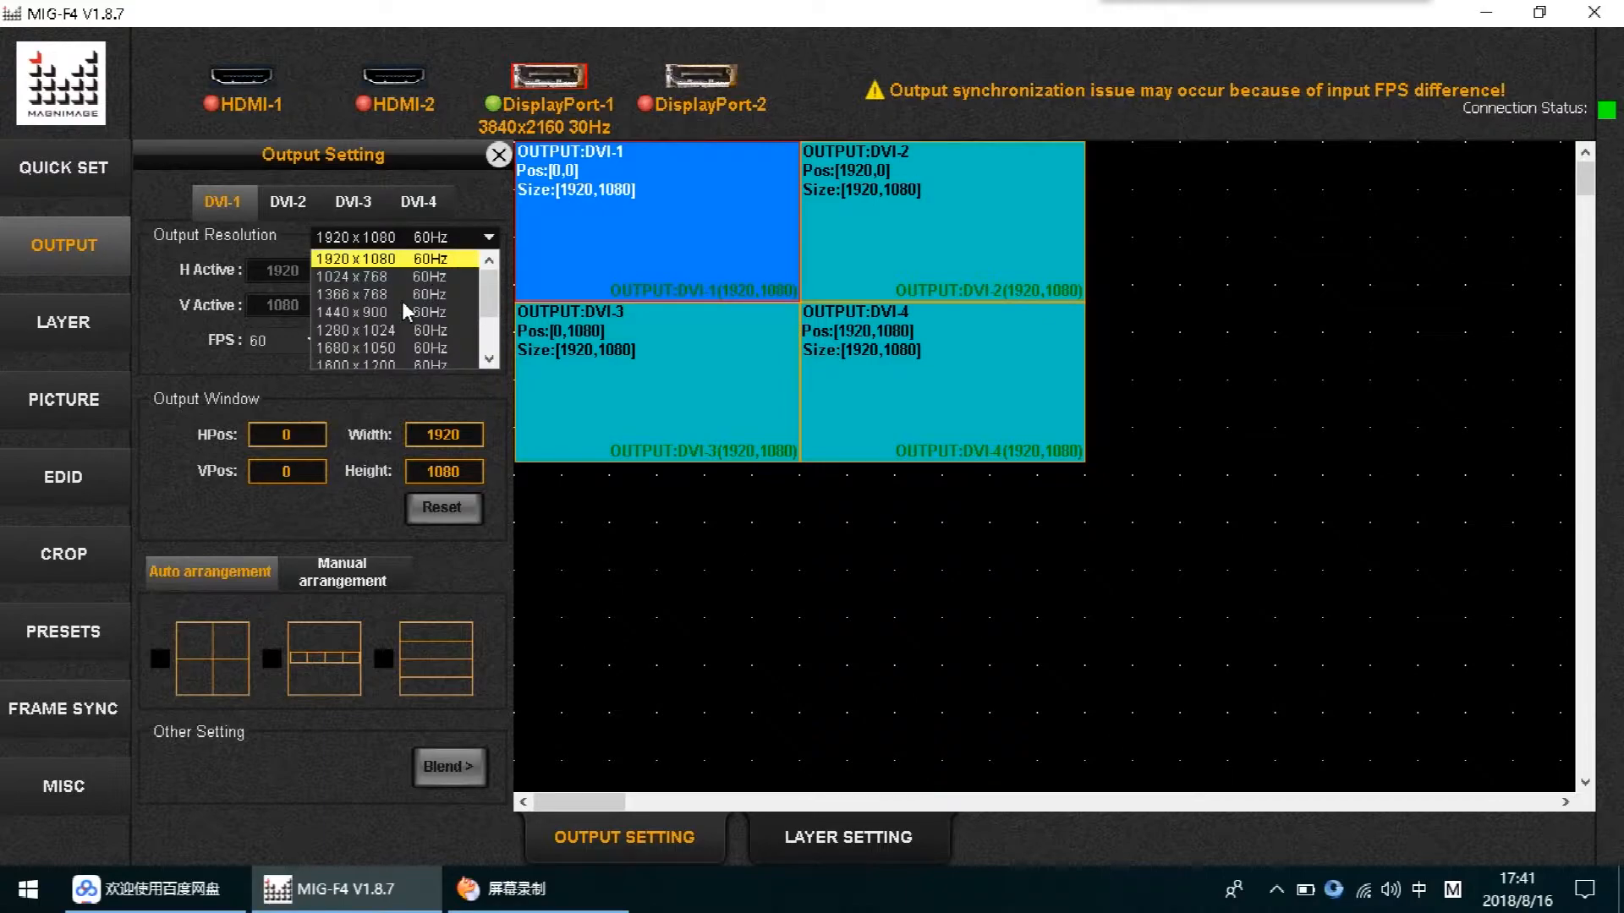
scroll(406, 312, "down", 2)
left_click(398, 347)
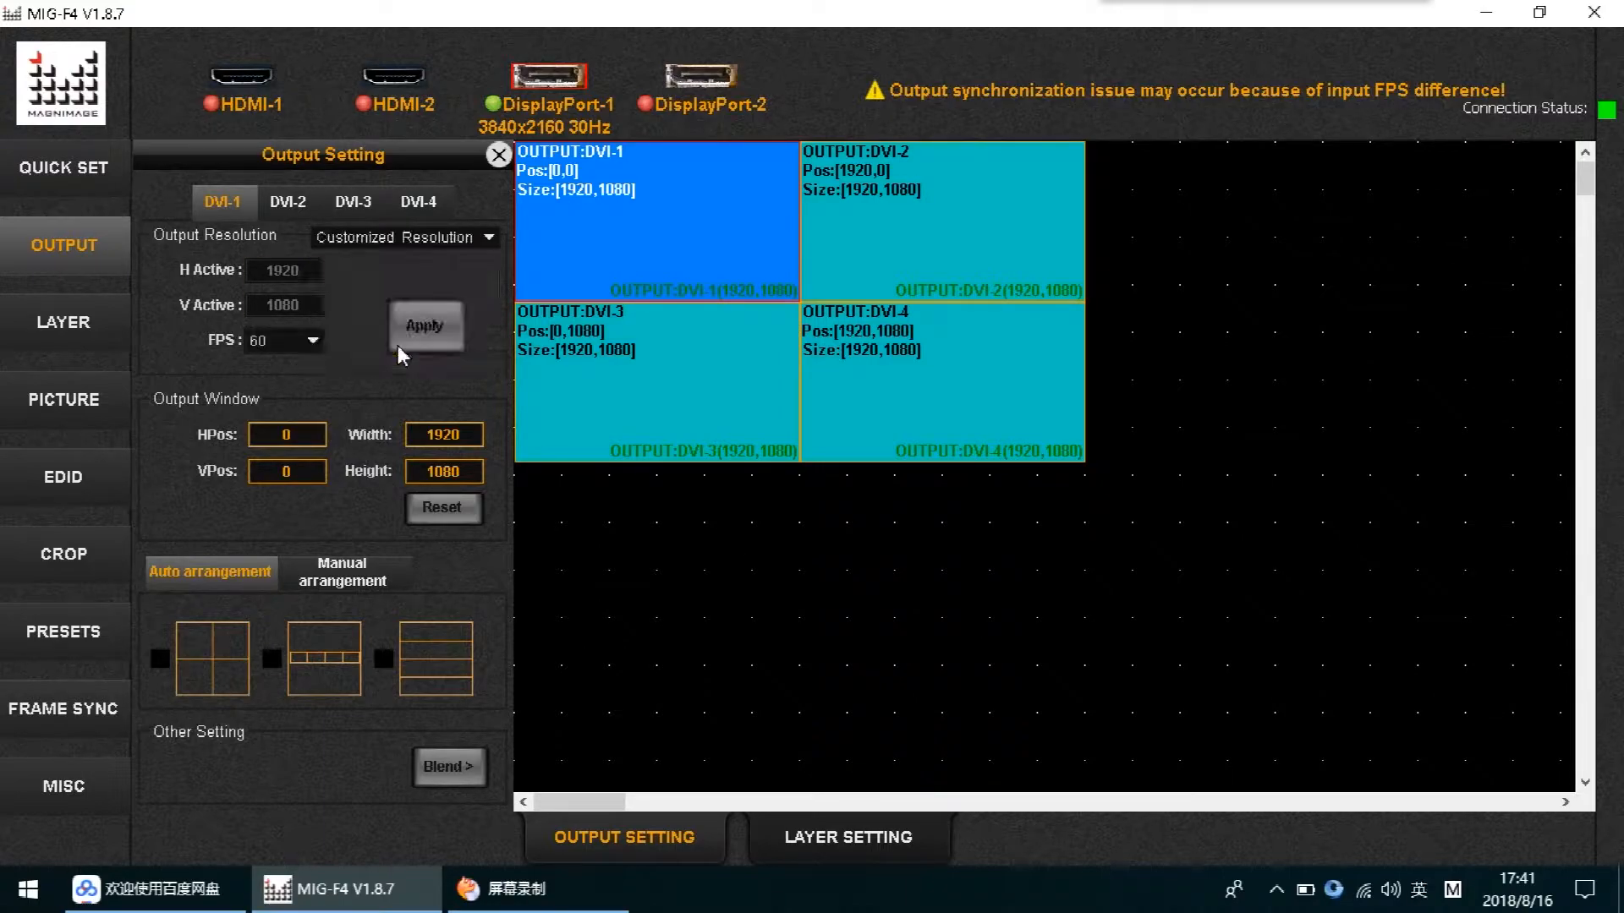
left_click_drag(316, 270, 250, 279)
type("19")
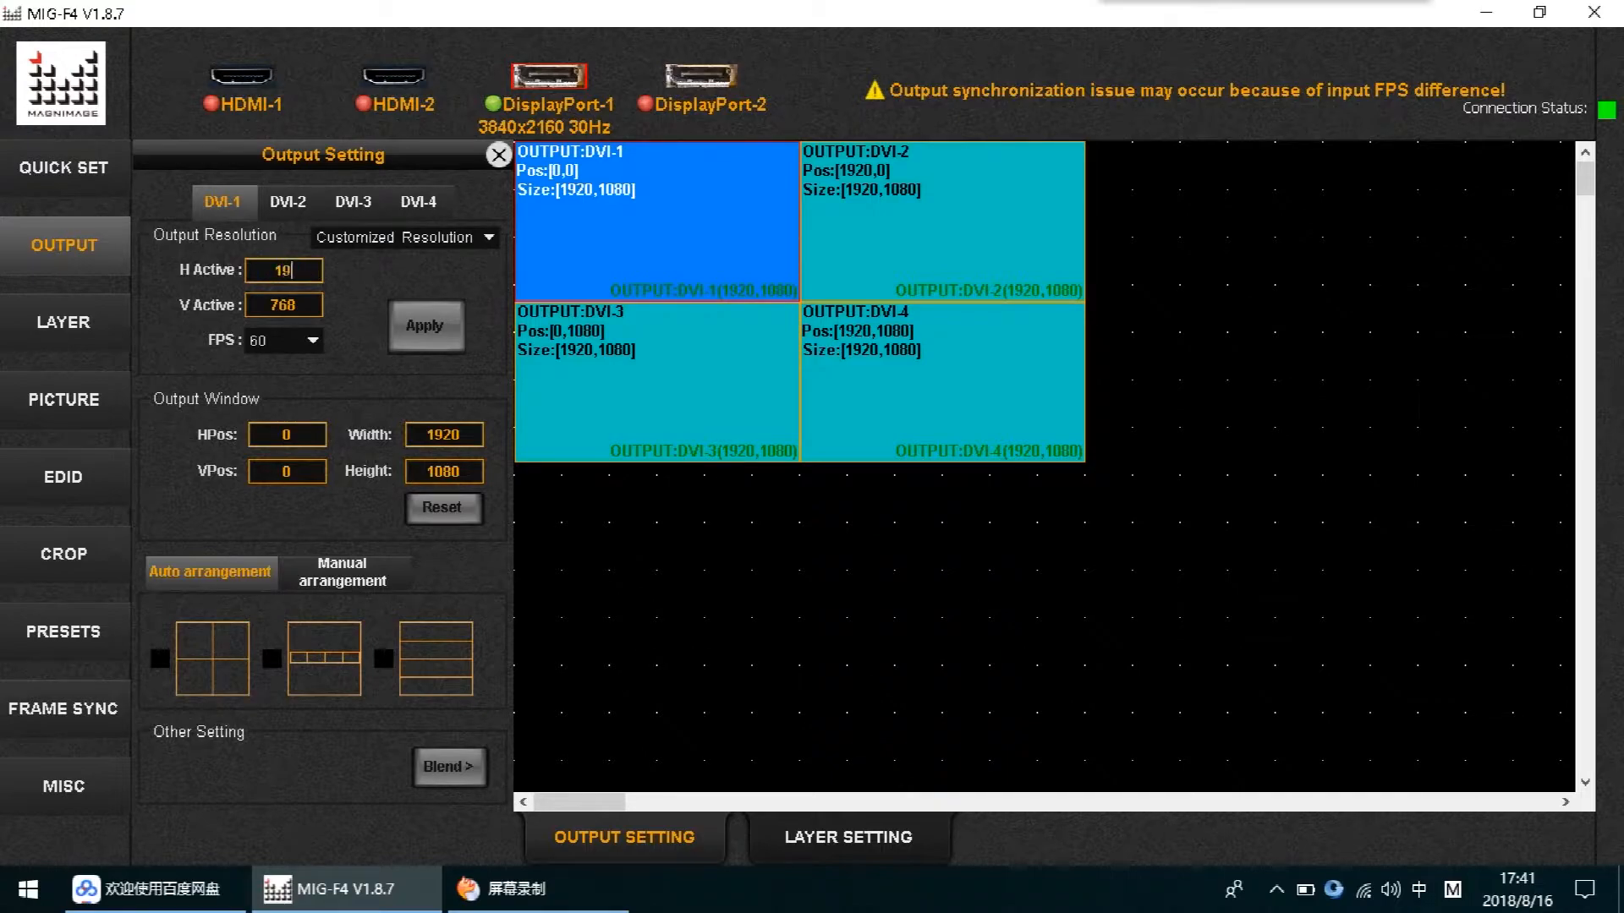
key("Tab")
type("1")
left_click(313, 341)
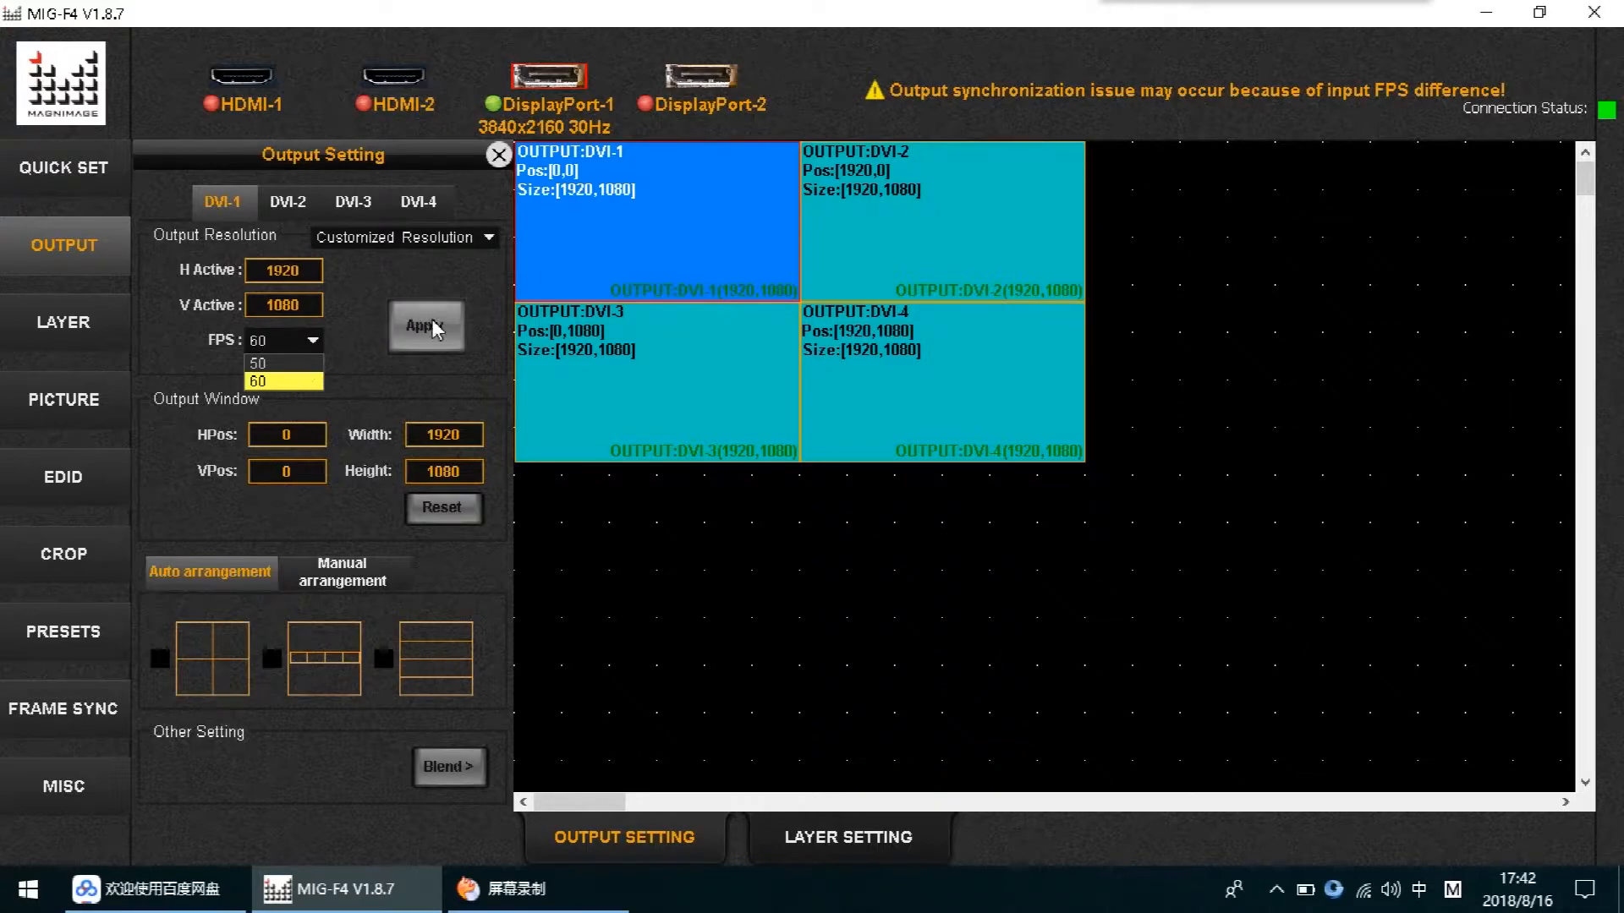
Apply the customized resolution to the DVI-1 output only and acknowledge the result
left_click(435, 351)
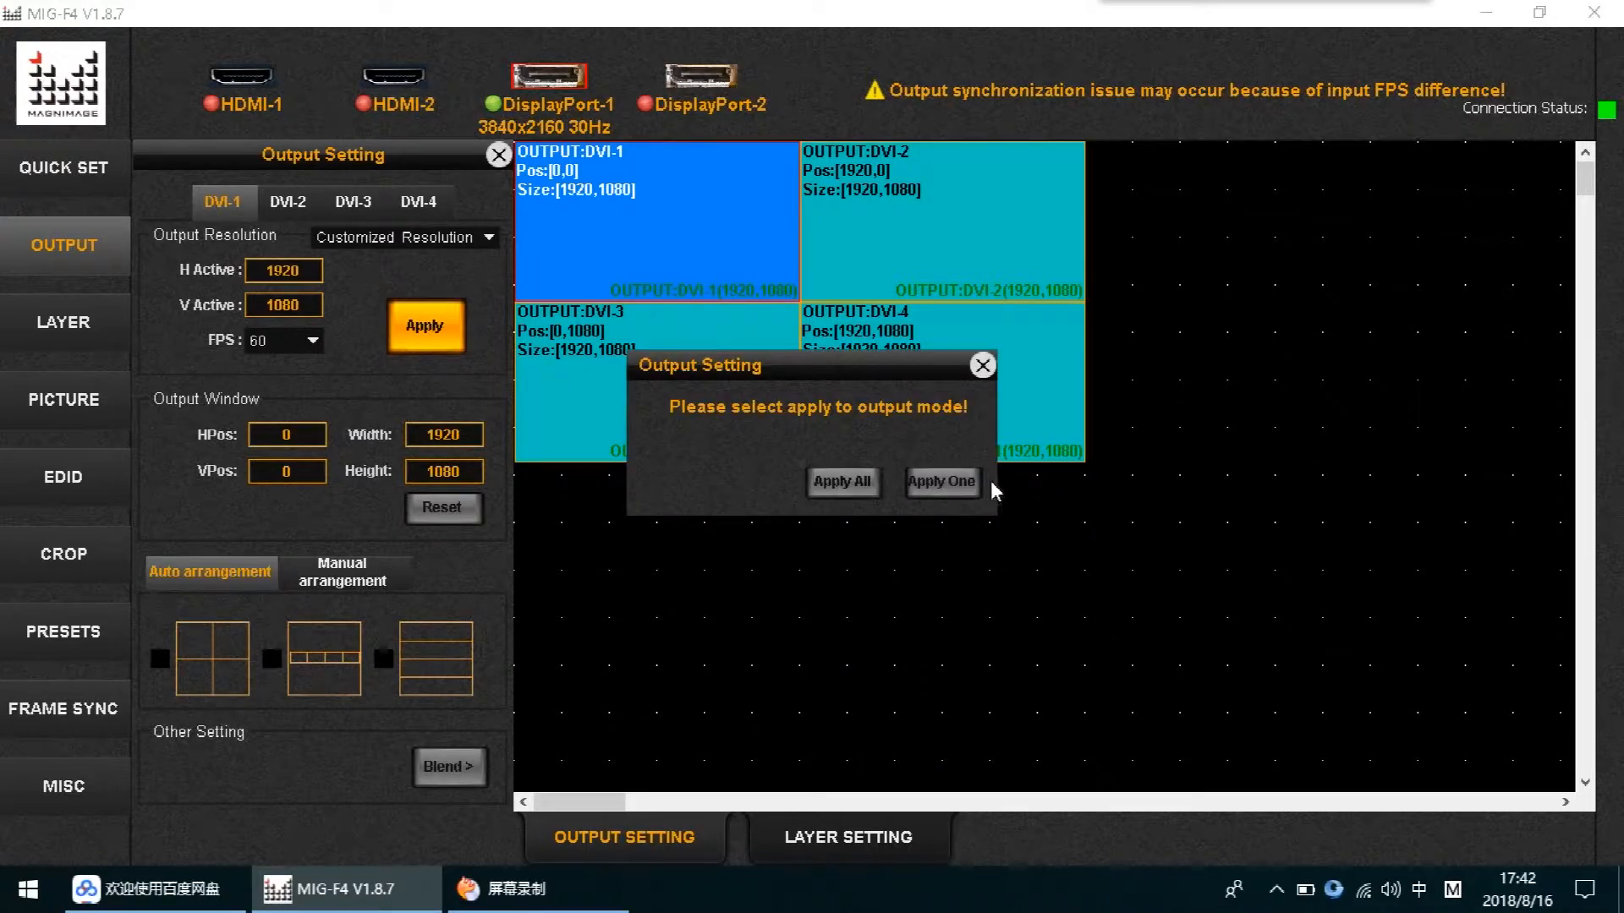
left_click(947, 484)
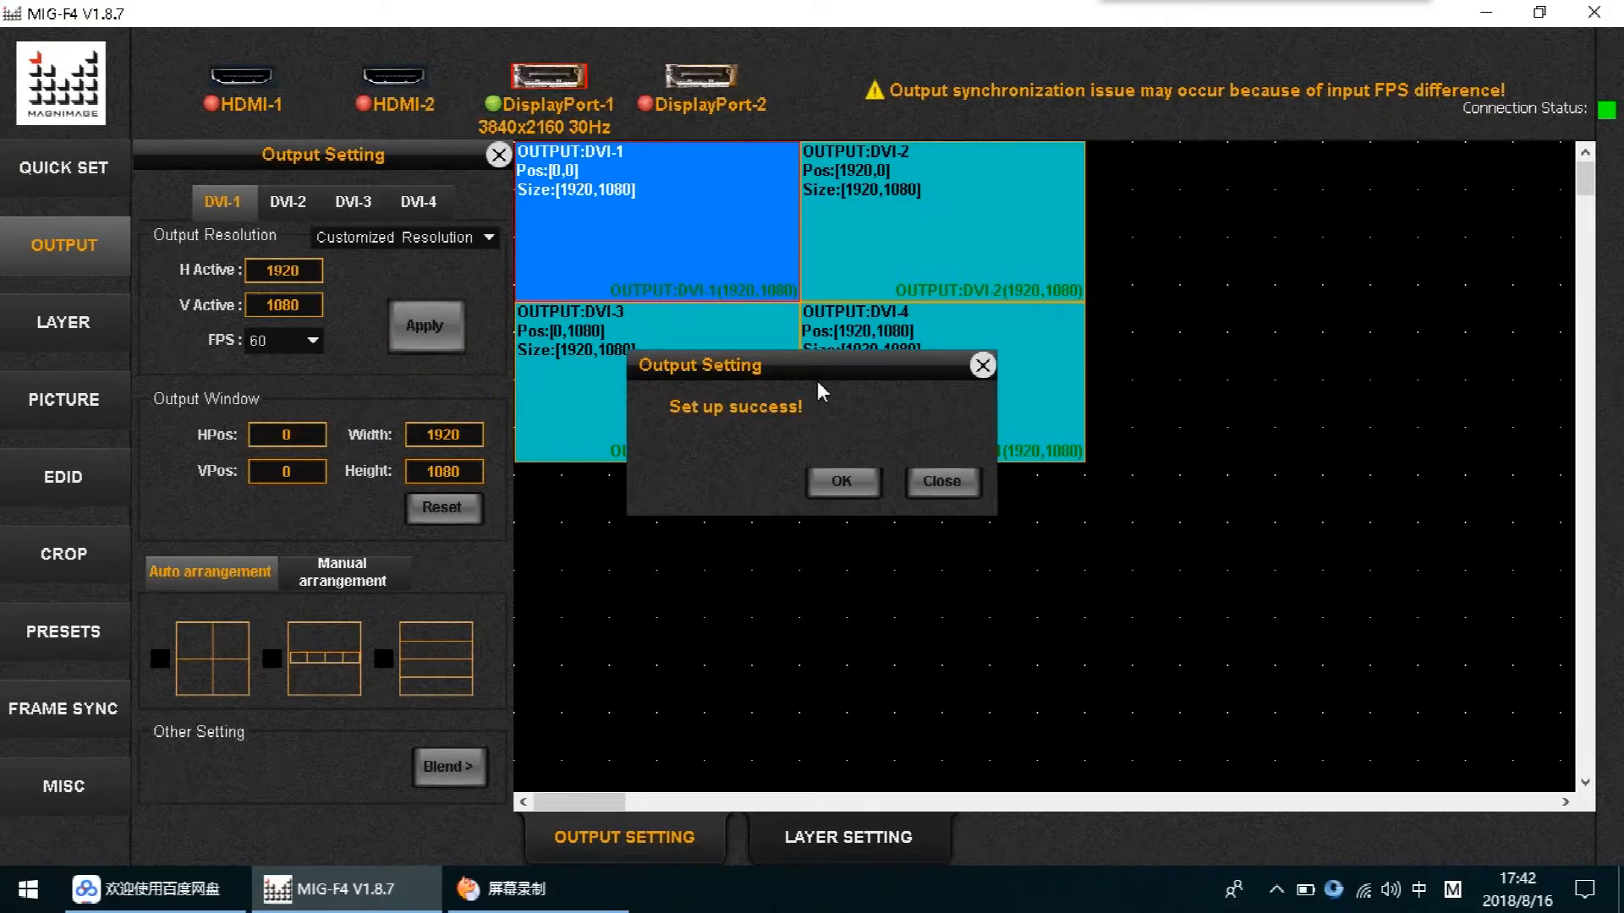
left_click(843, 481)
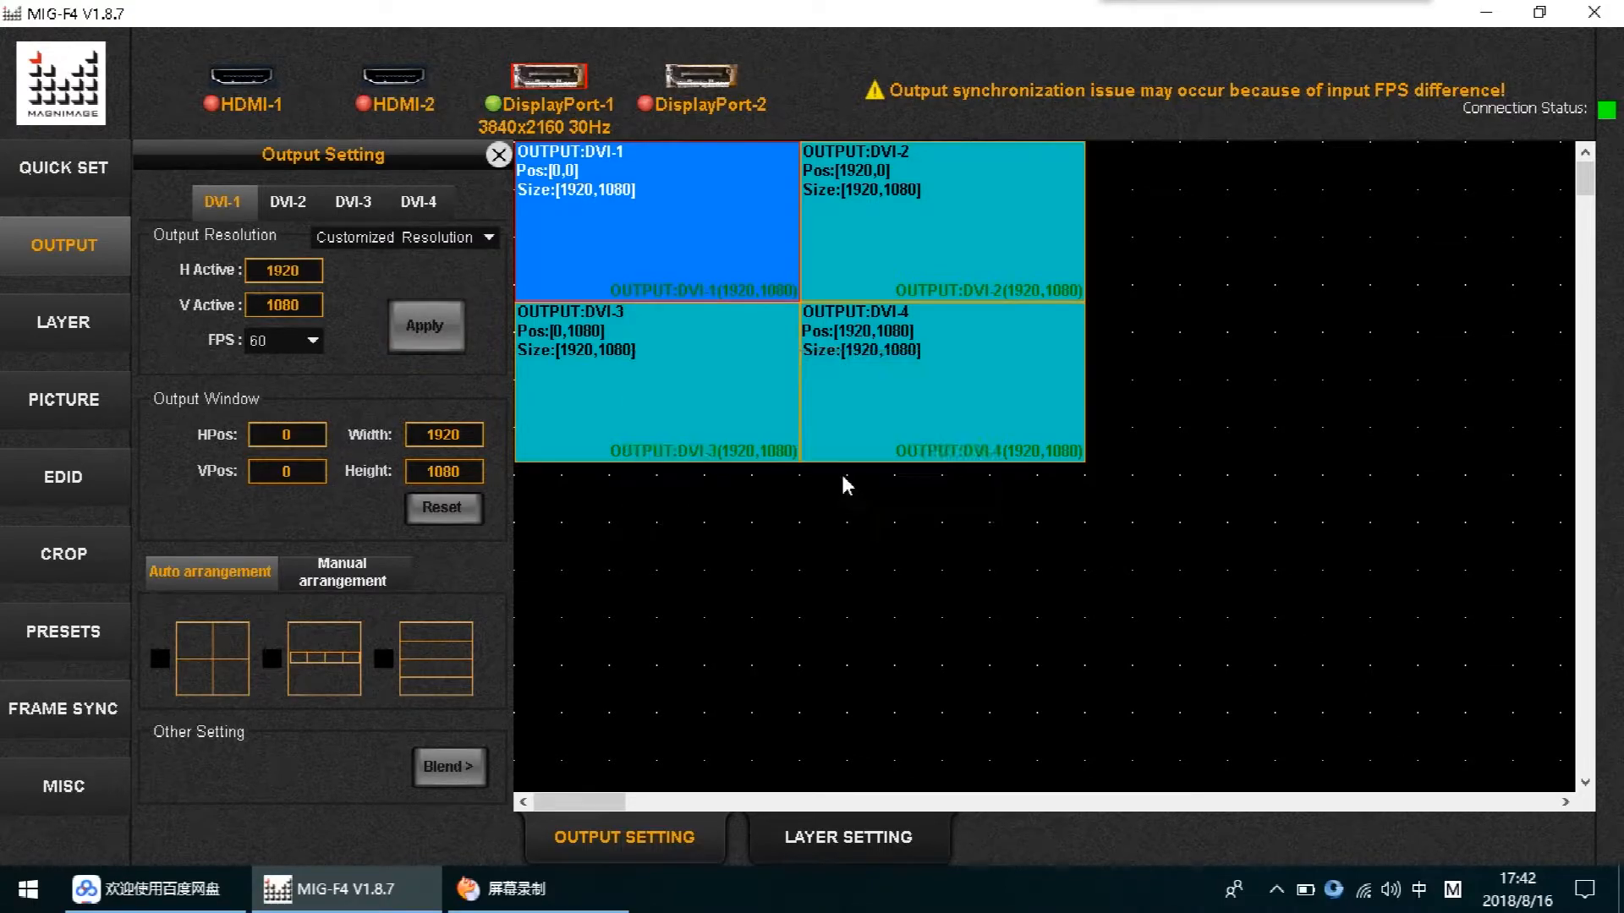
Switch DVI-2 to a customized resolution, return it to 1920 x 1080 60Hz, and deselect the output
left_click(296, 205)
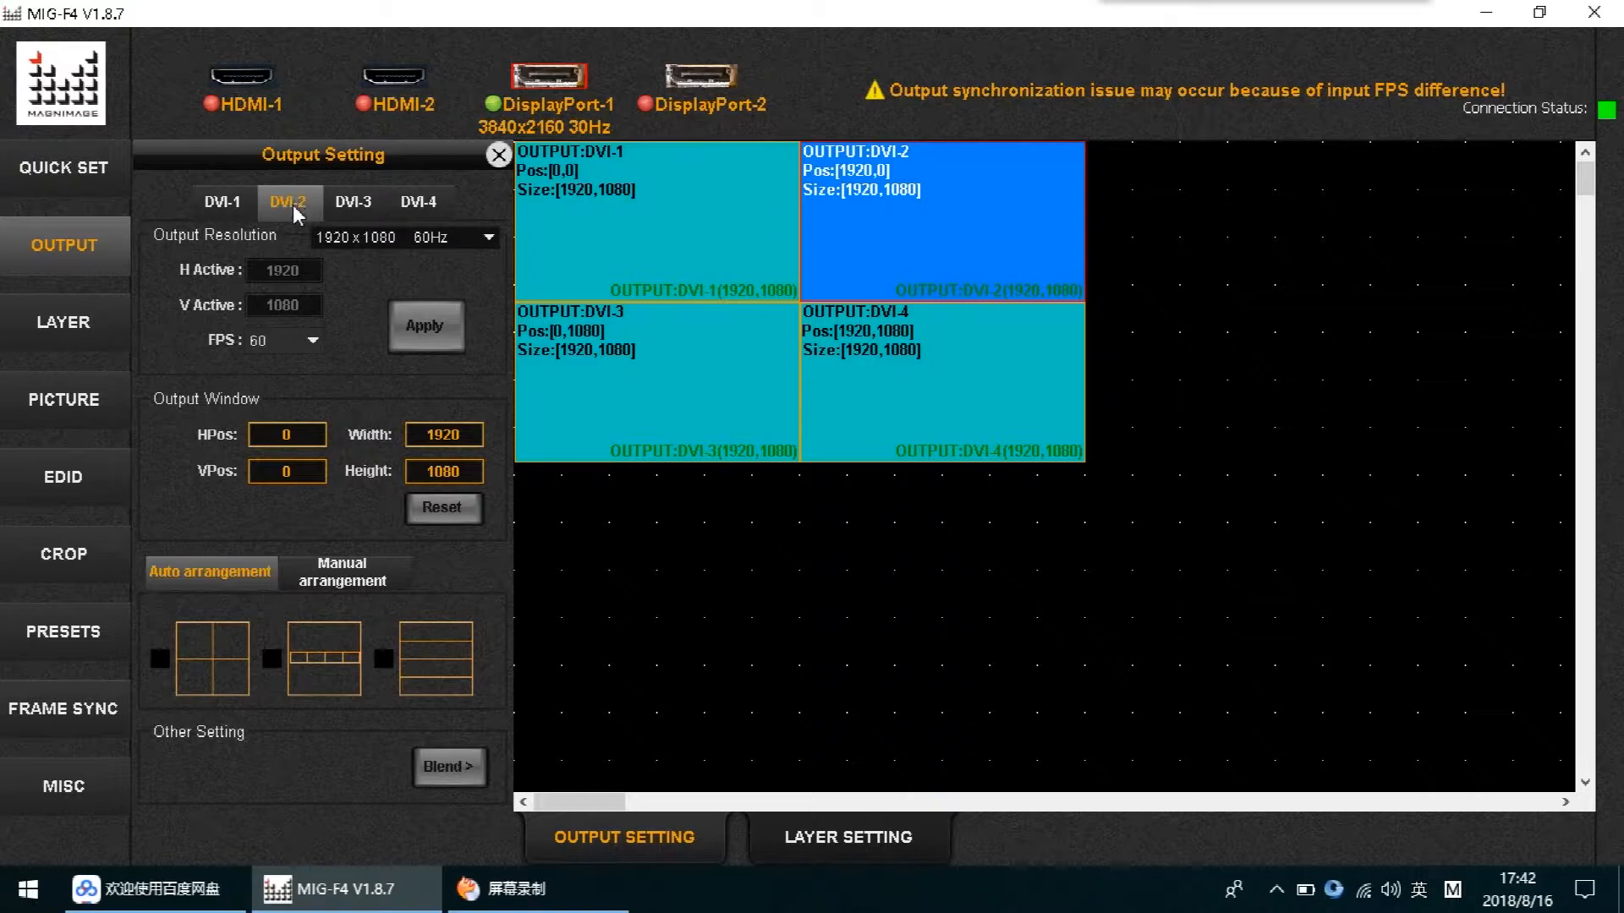
left_click(488, 240)
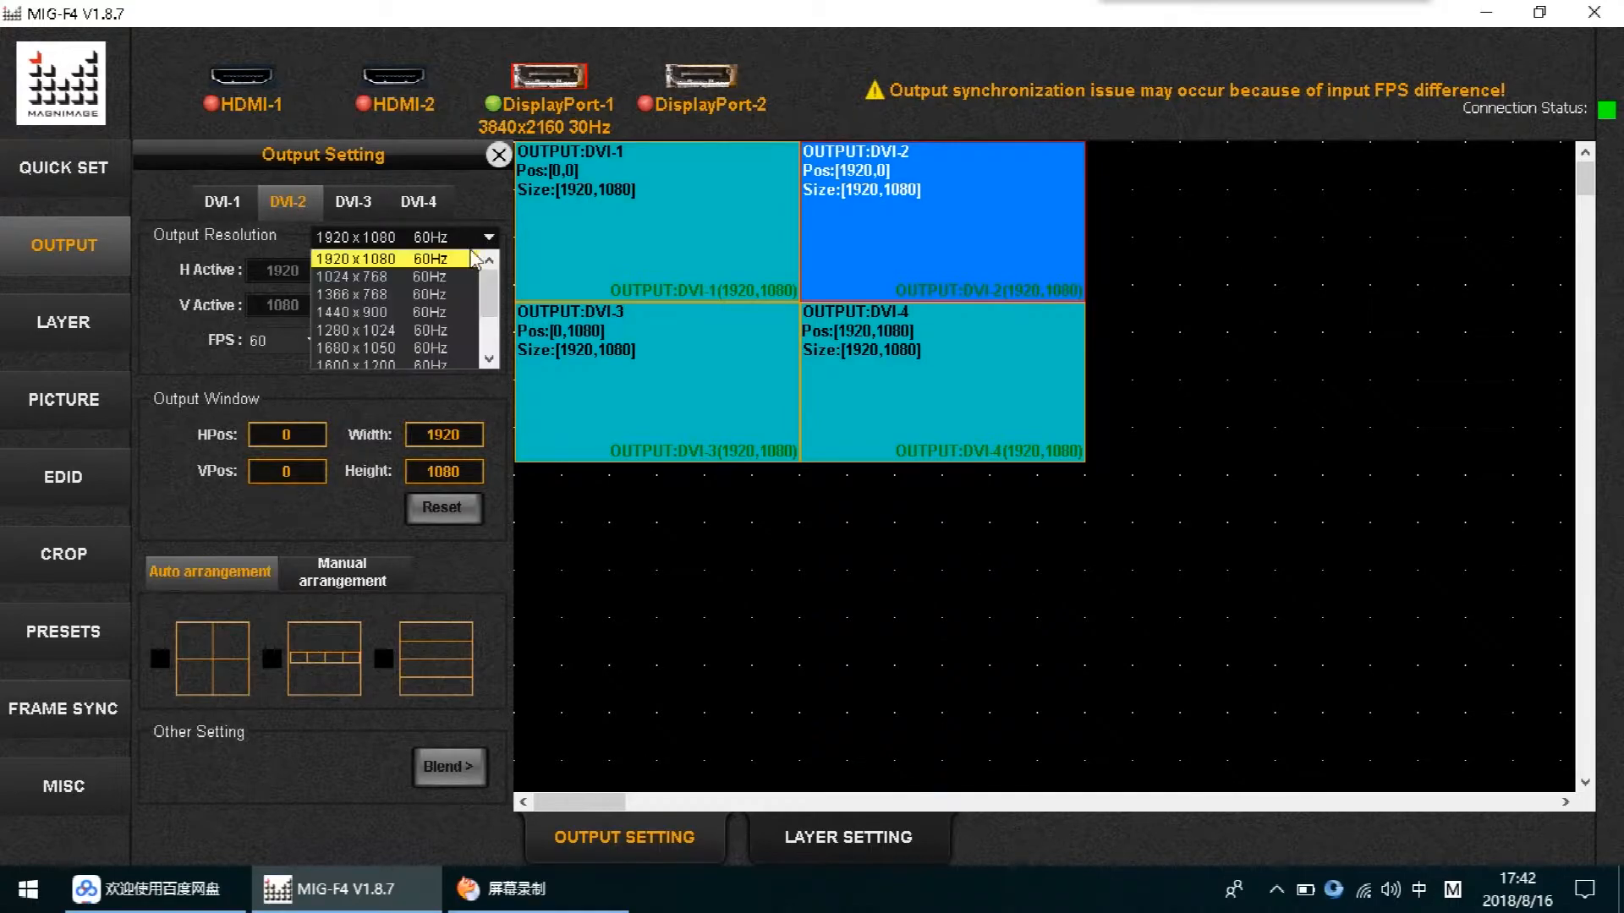
scroll(408, 343, "down", 2)
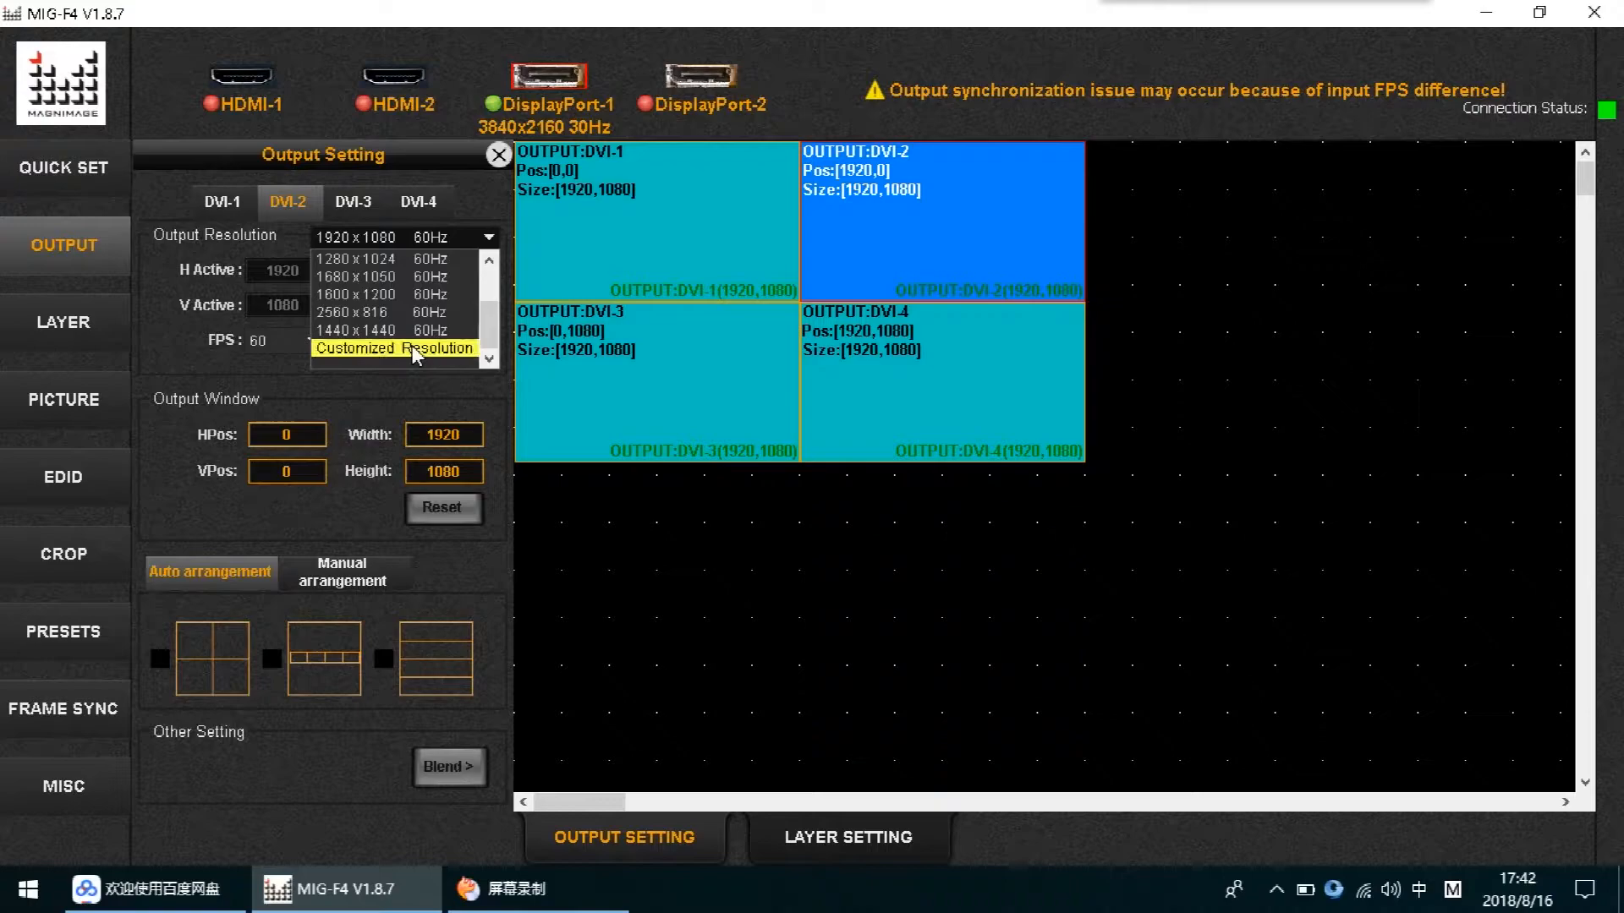
left_click(416, 353)
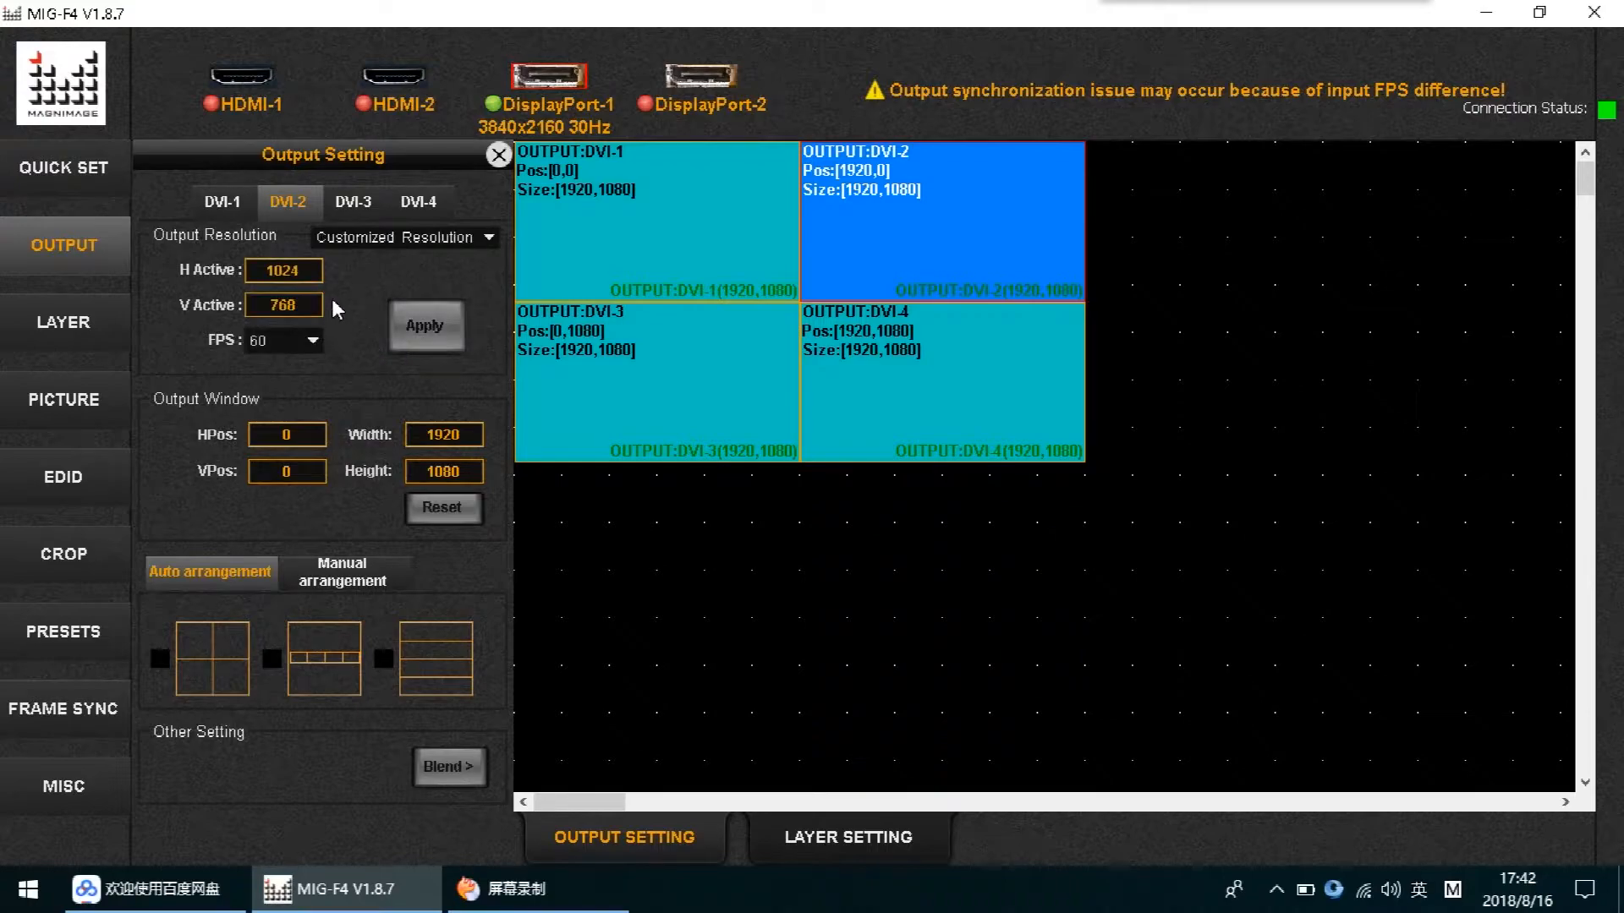
left_click(489, 240)
left_click(402, 261)
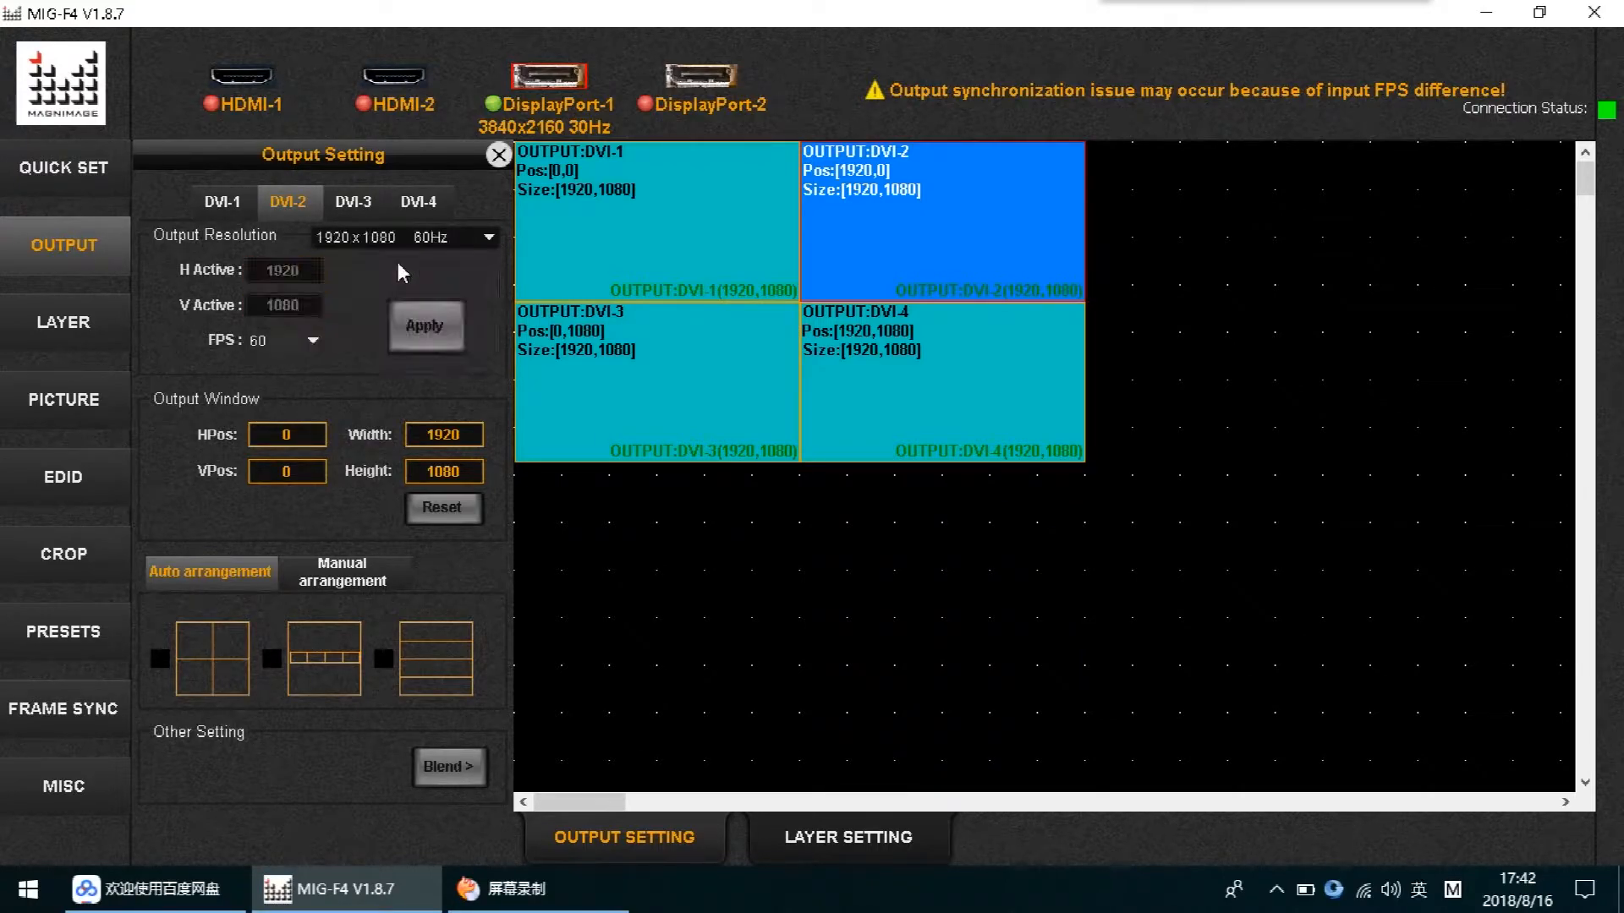
left_click(776, 607)
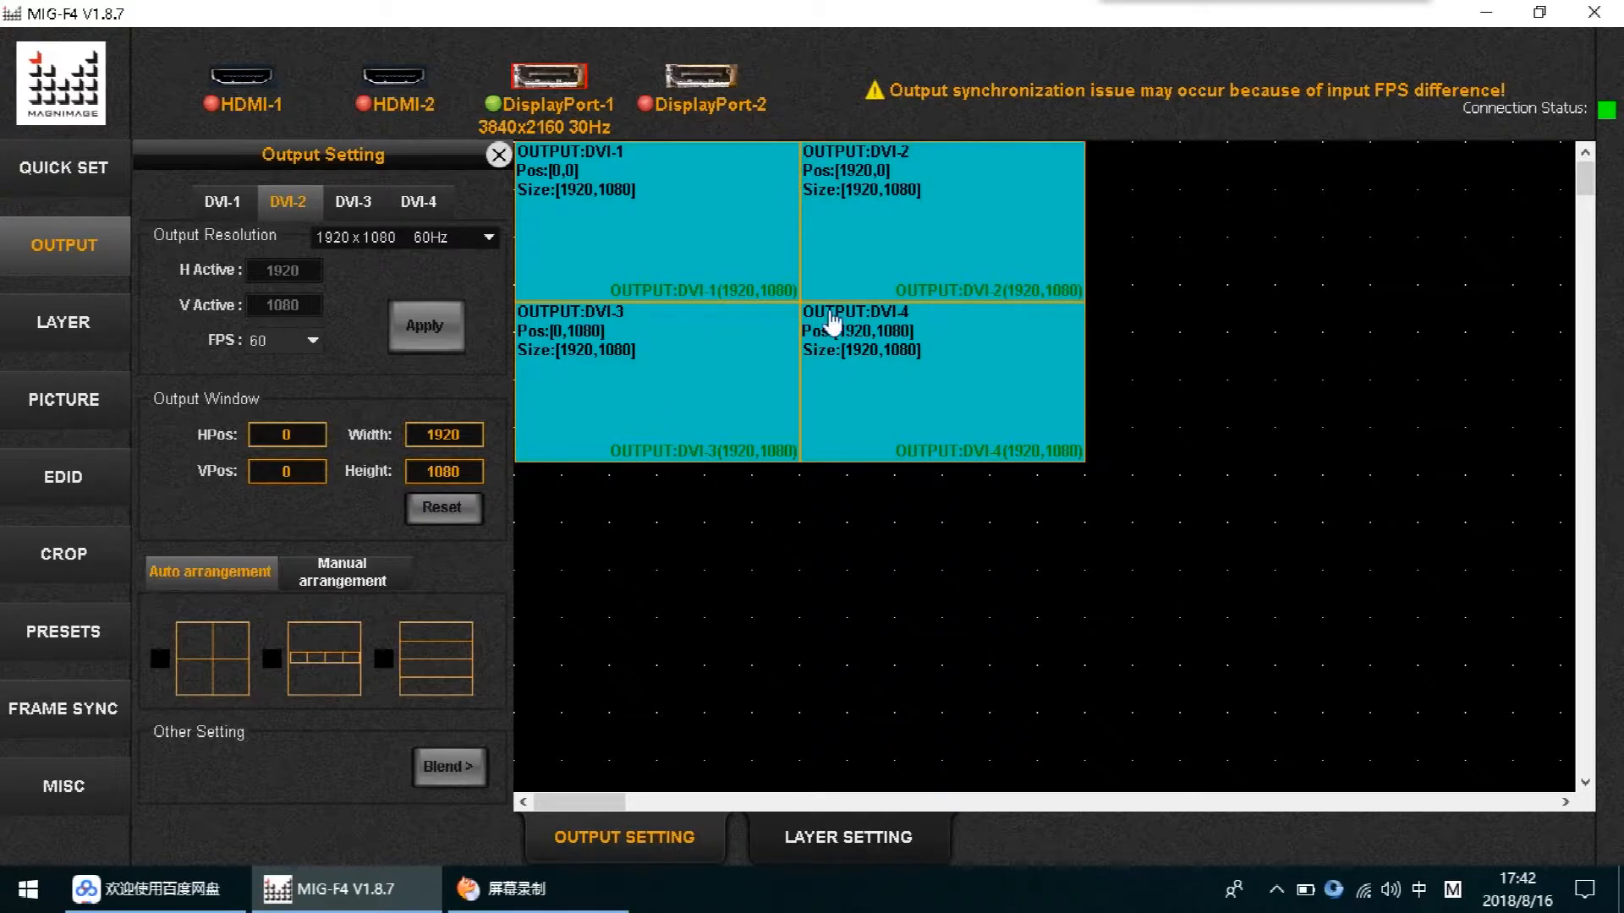
Rearrange the four outputs into a 2x2 block starting at about (2480, 1472), with DVI-1 above DVI-2 and DVI-3 above DVI-4
left_click_drag(954, 399, 1368, 572)
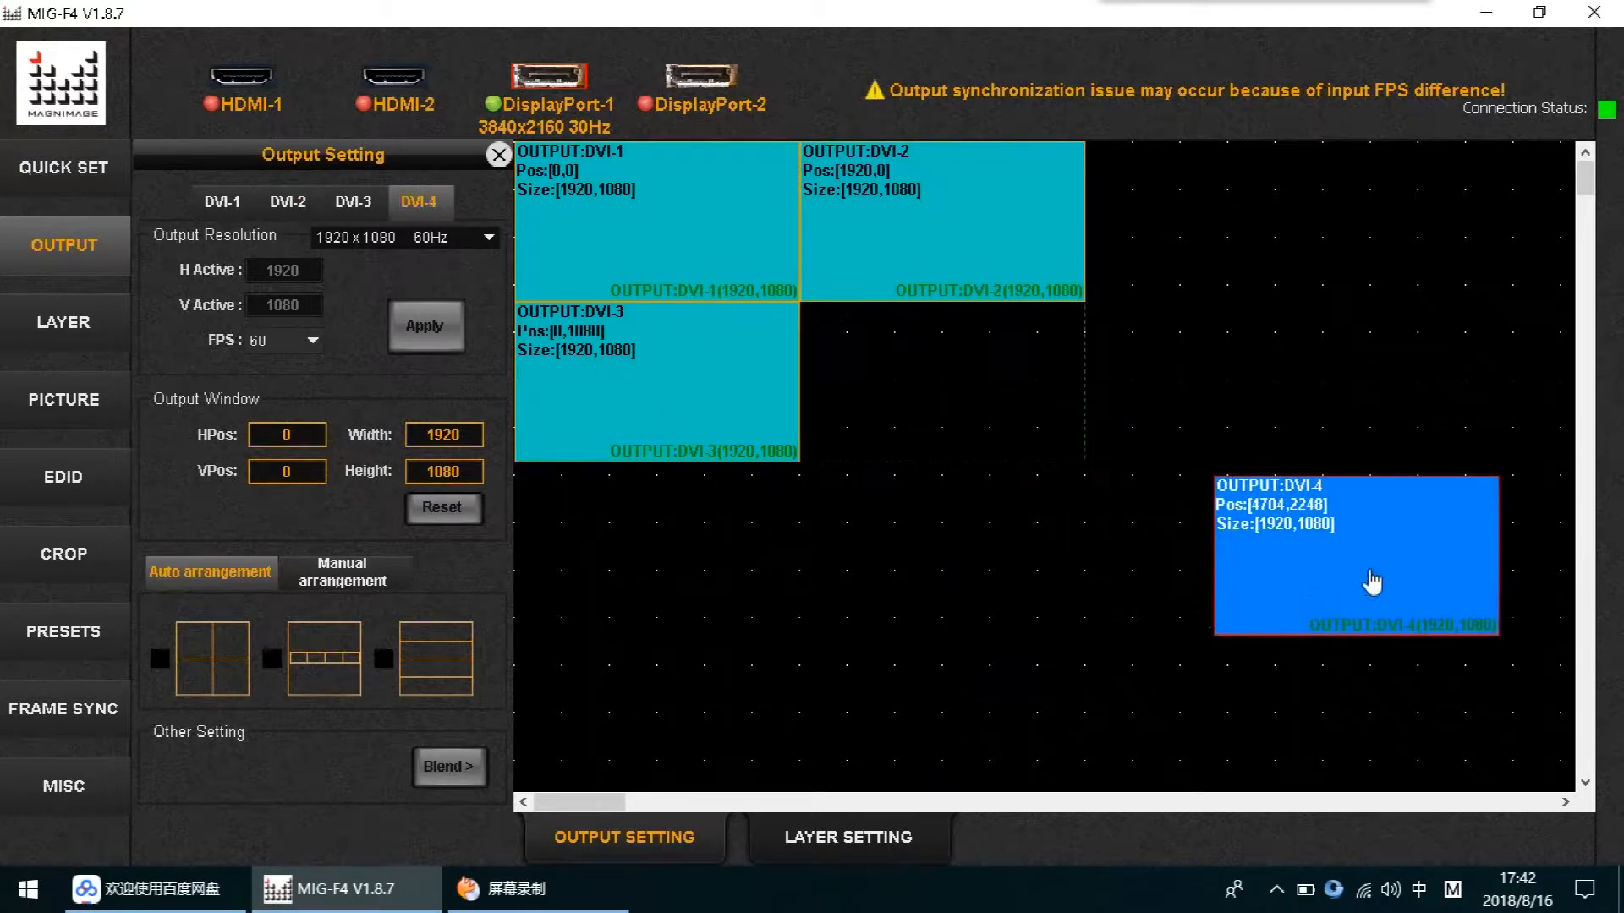
left_click_drag(661, 391, 1085, 560)
left_click_drag(863, 282, 707, 559)
left_click_drag(1102, 593, 1299, 434)
left_click_drag(1353, 526, 1346, 588)
left_click_drag(674, 251, 977, 394)
left_click_drag(721, 505, 964, 566)
left_click_drag(973, 384, 1049, 464)
left_click_drag(1167, 417, 1326, 446)
left_click_drag(1286, 610, 1243, 598)
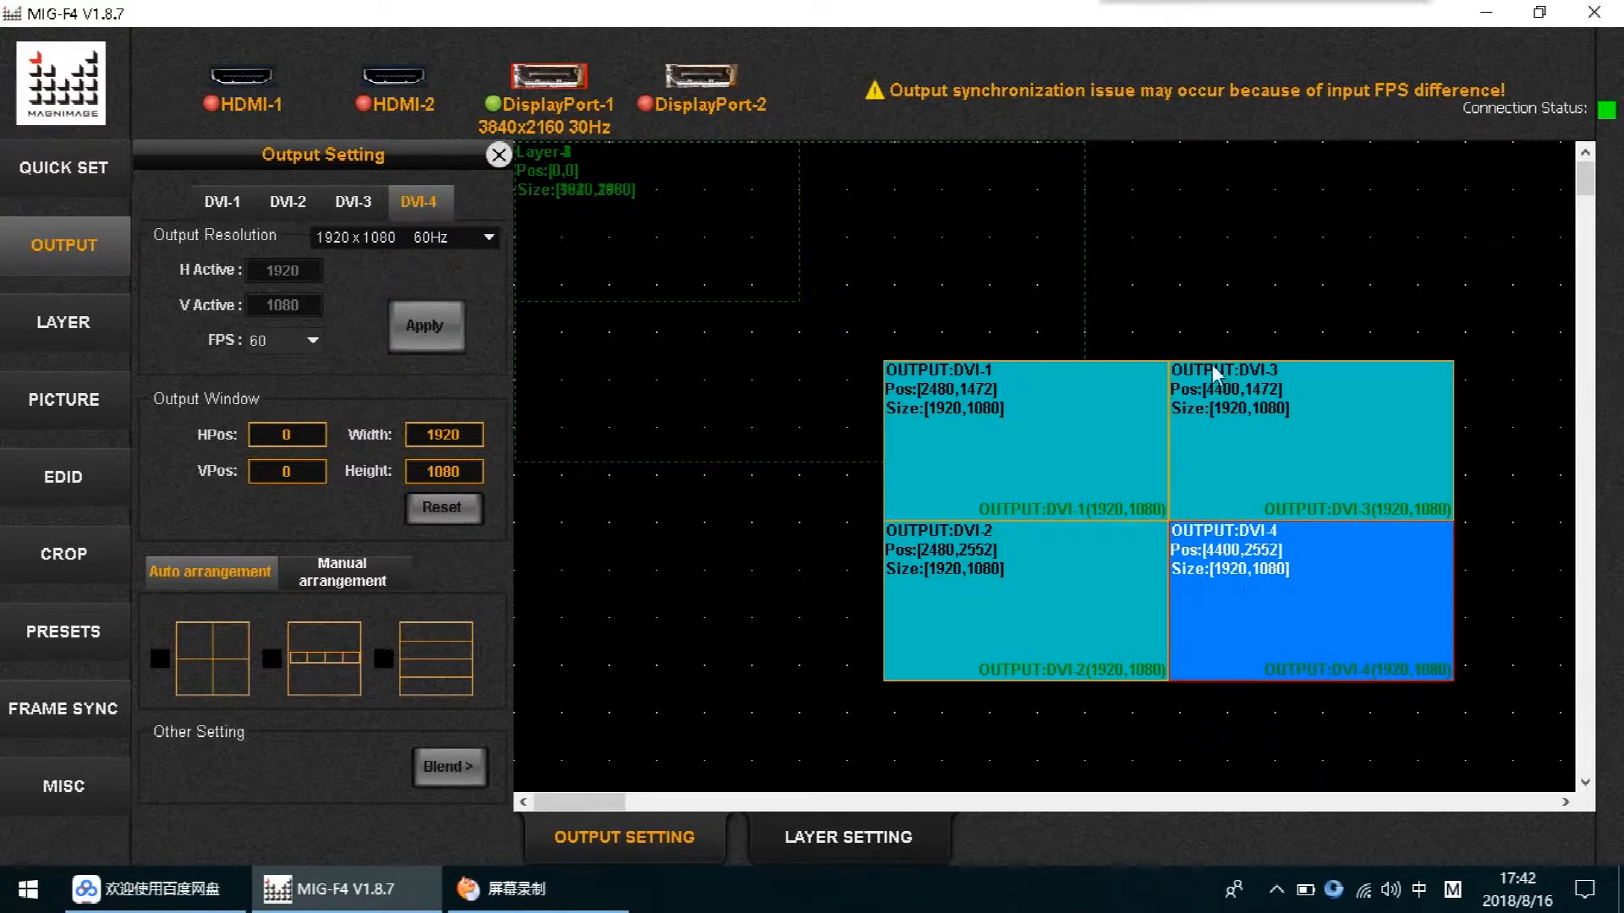
left_click(1206, 319)
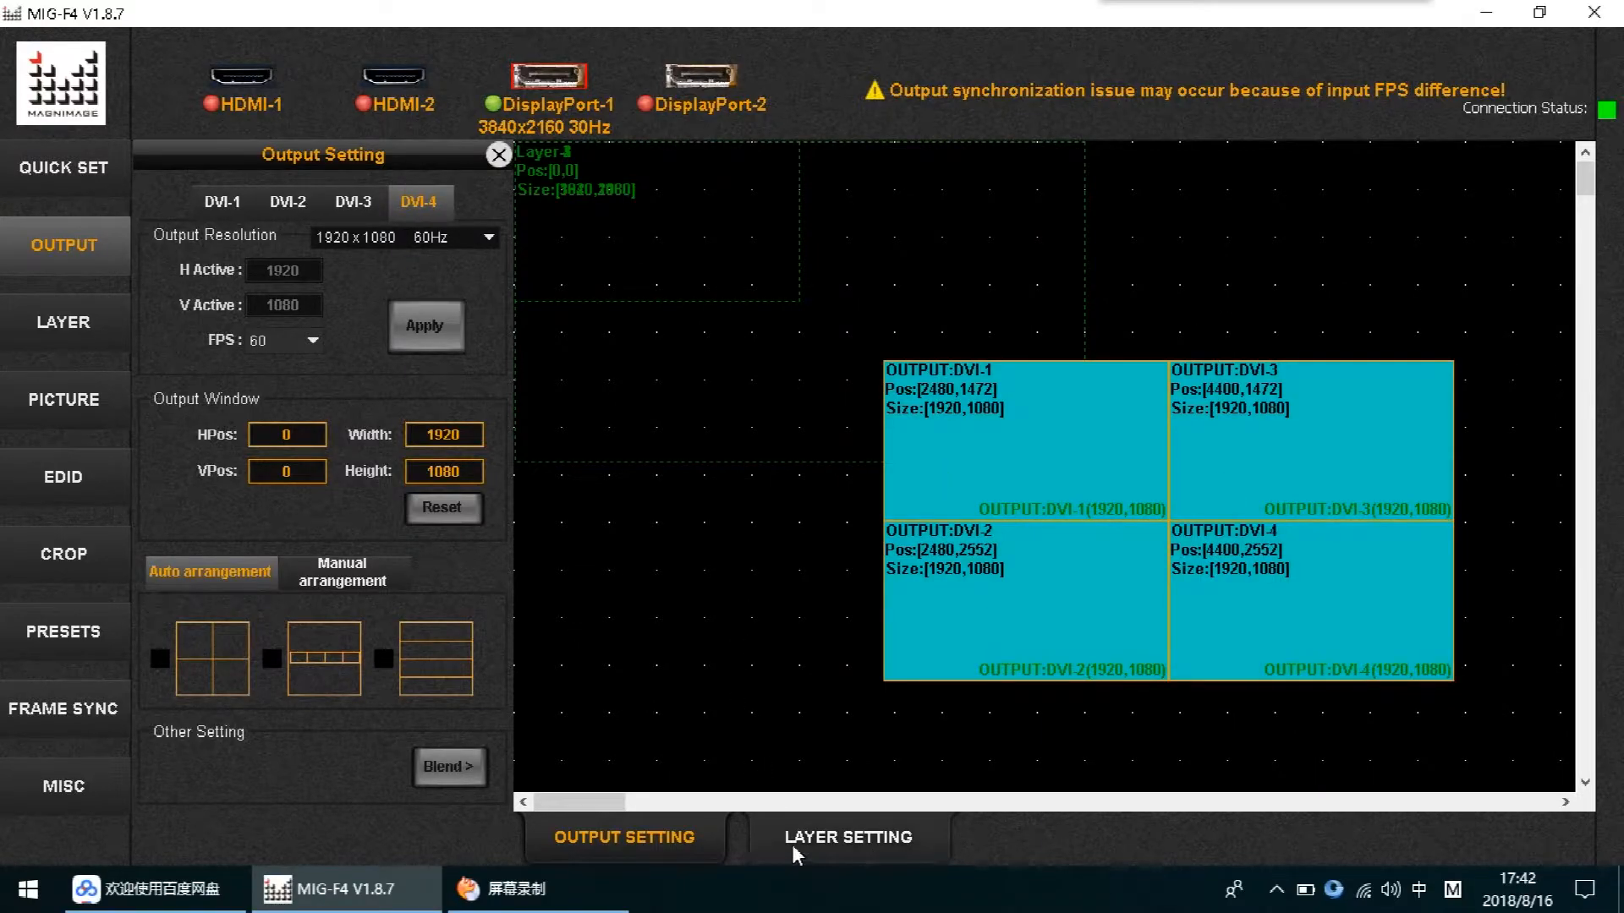
Align Layer-1 with the output block at (2480, 1472) and move it back off to about (2039, 0)
left_click(874, 850)
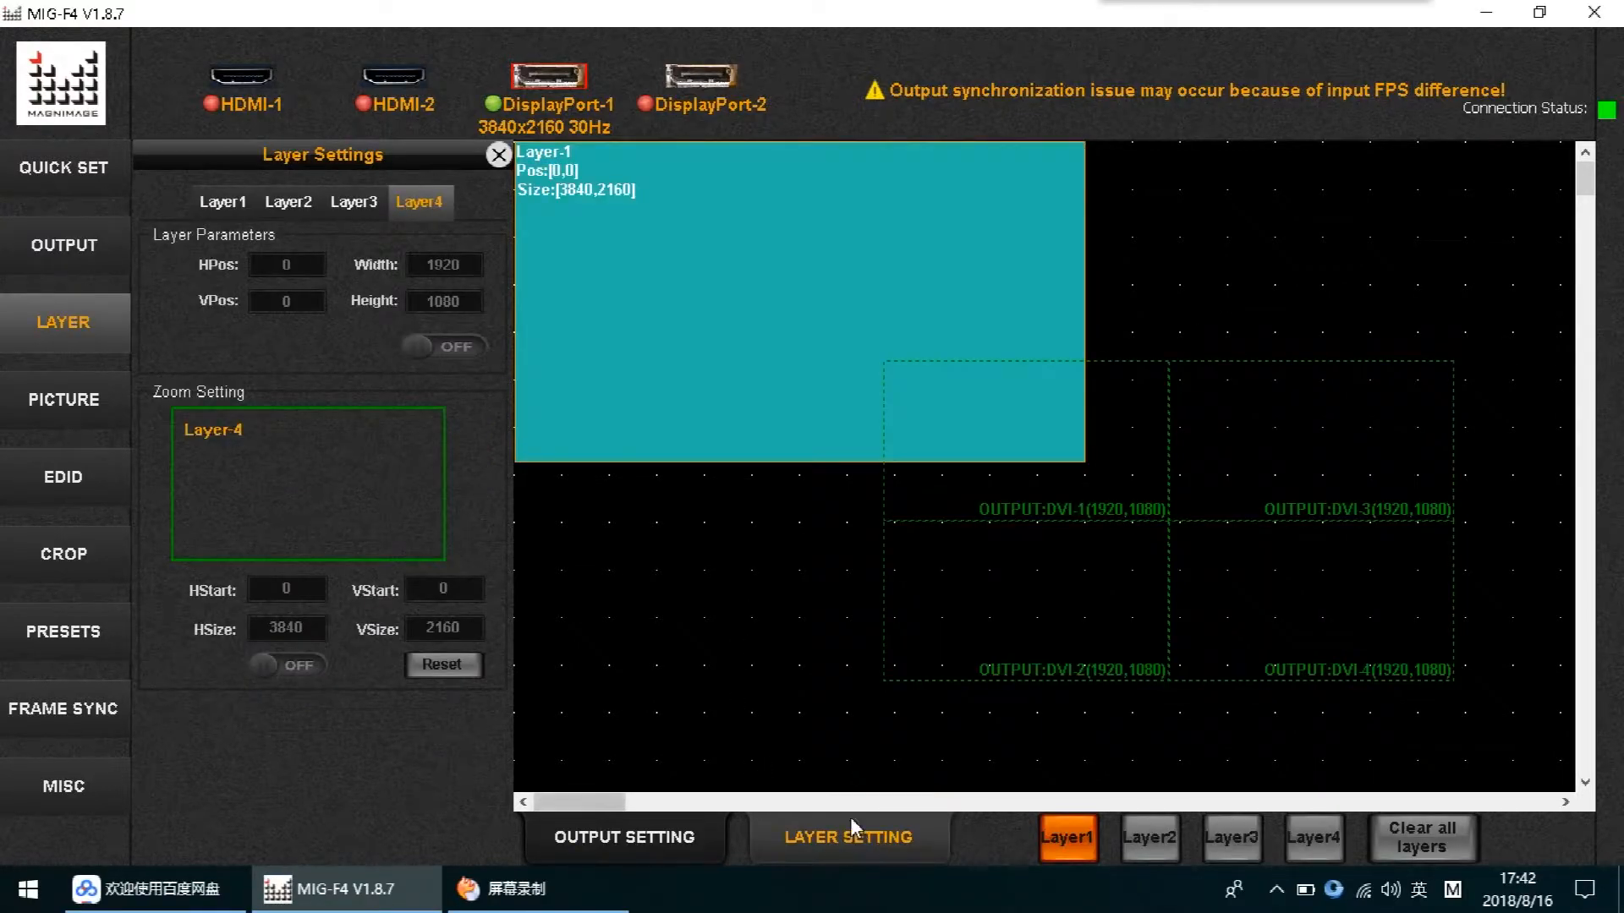
left_click_drag(670, 290, 1048, 497)
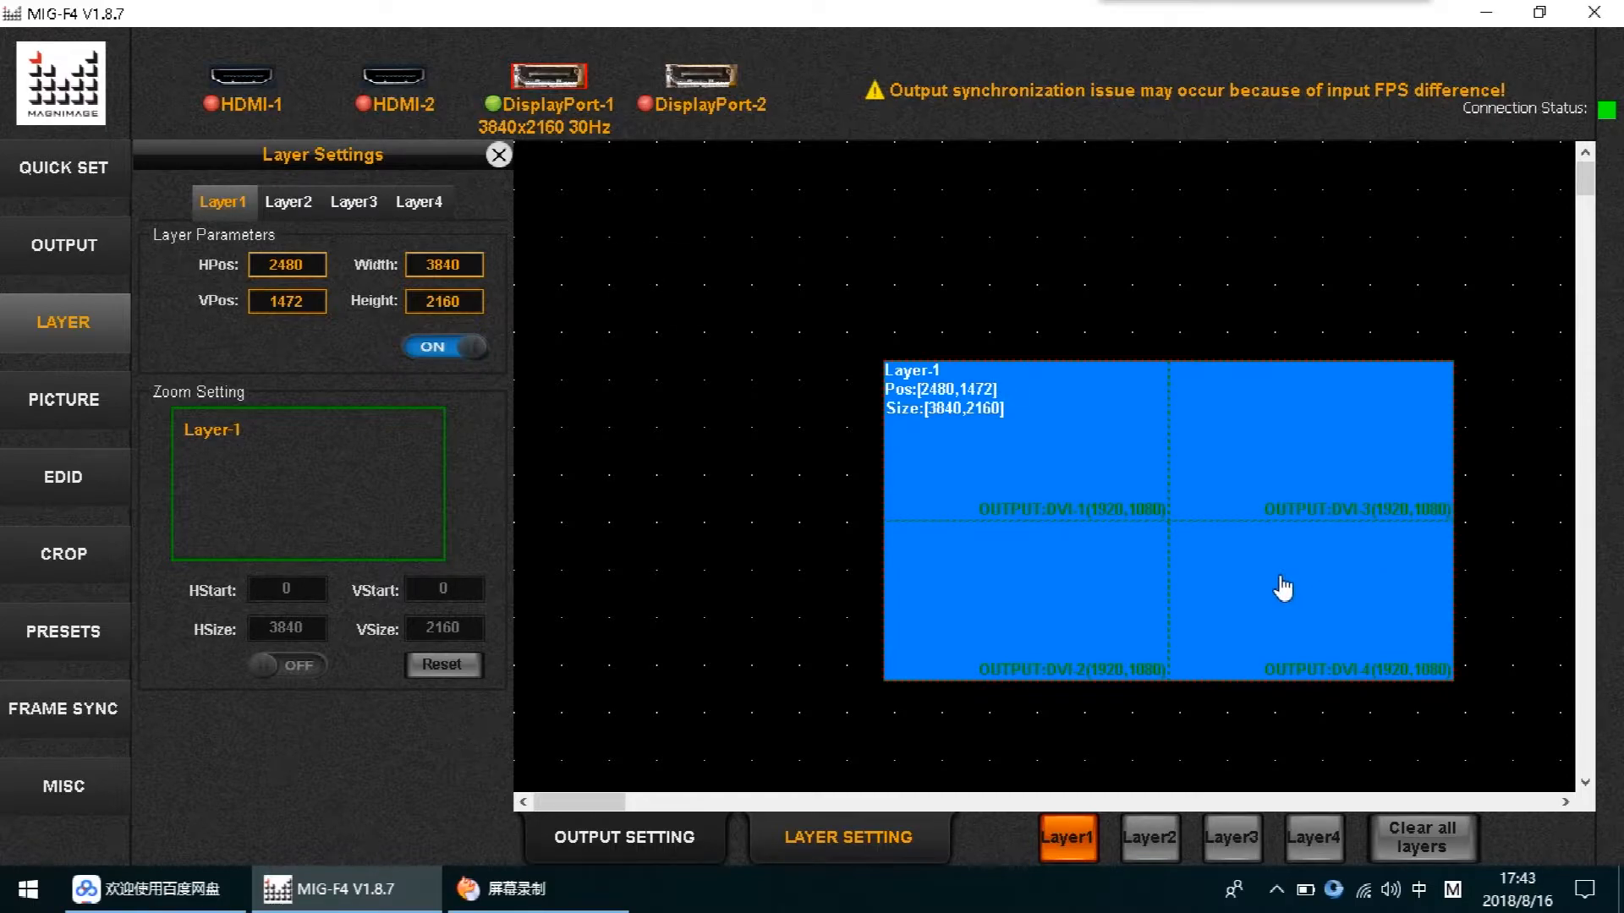
left_click_drag(1214, 547, 1123, 336)
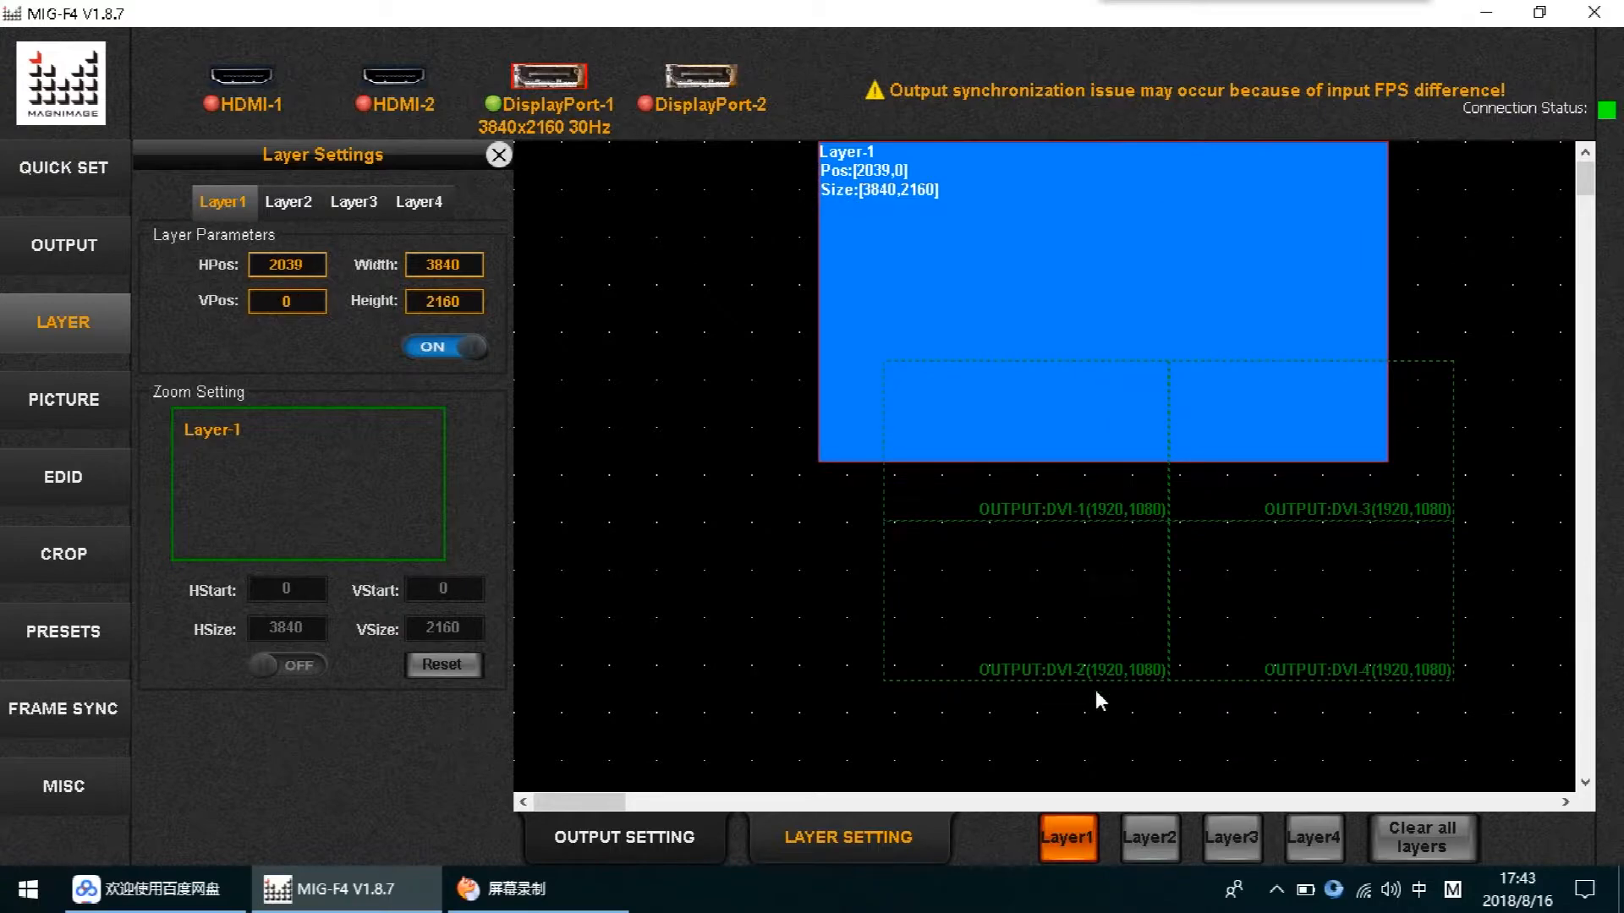
Swap outputs DVI-2 and DVI-3, placing DVI-2 at (4400, 1472) and DVI-3 at (2480, 2552)
left_click(624, 837)
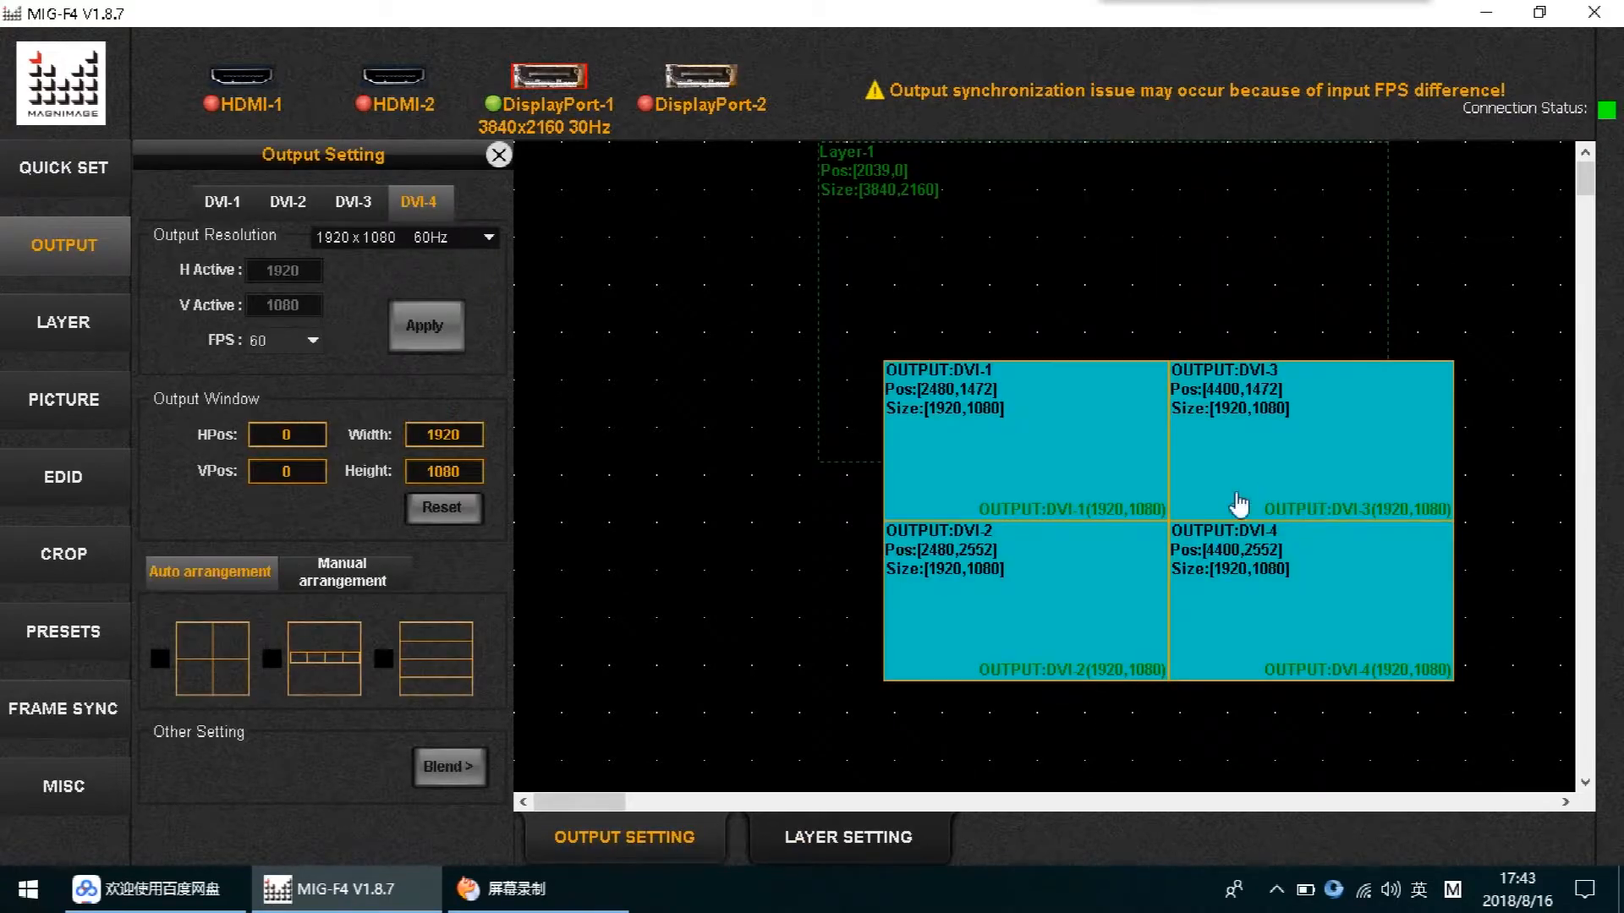
left_click_drag(1268, 482, 719, 728)
left_click_drag(1089, 599, 1379, 432)
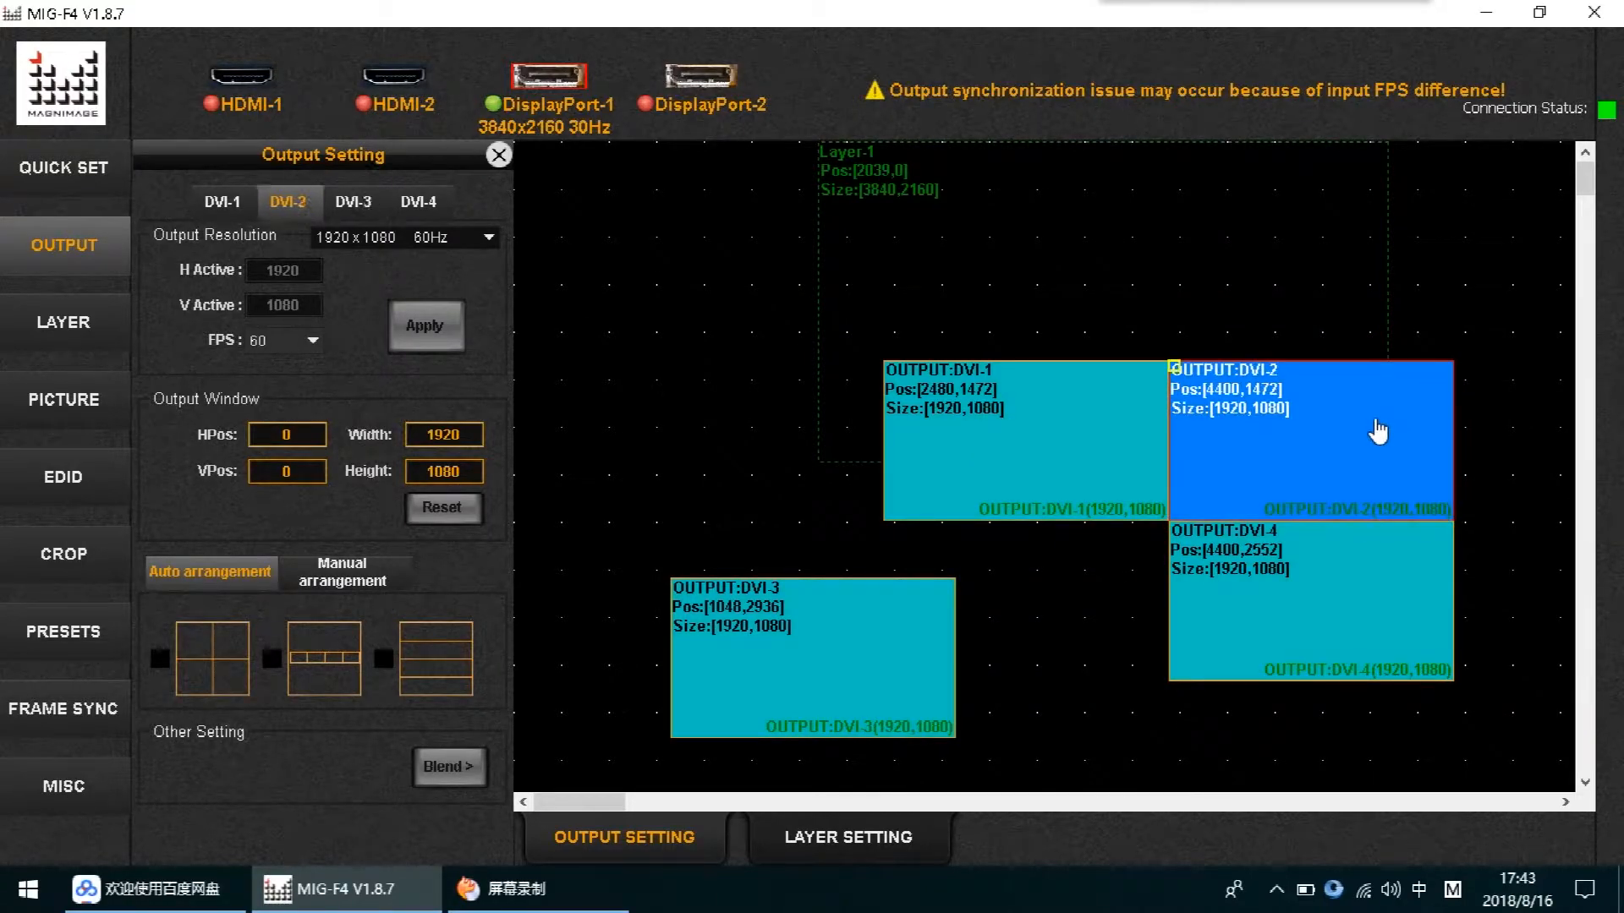
left_click_drag(840, 644, 1033, 605)
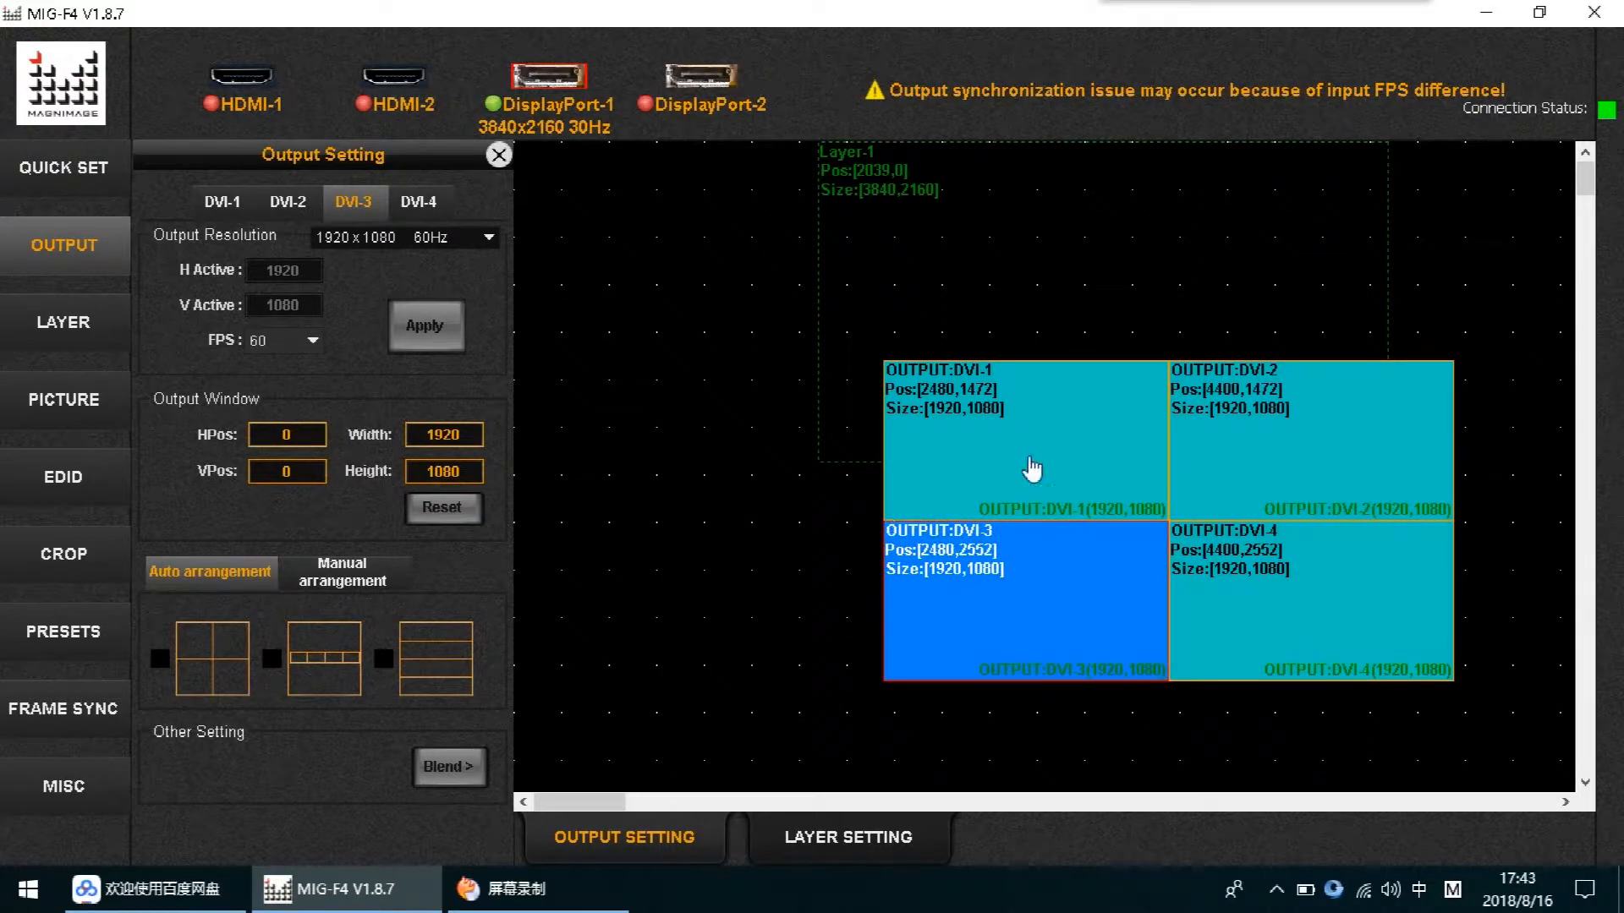
Move Layer-1 to (2480, 1472) so it covers all four outputs, and show the layer settings
left_click(845, 837)
left_click_drag(1016, 310, 1117, 529)
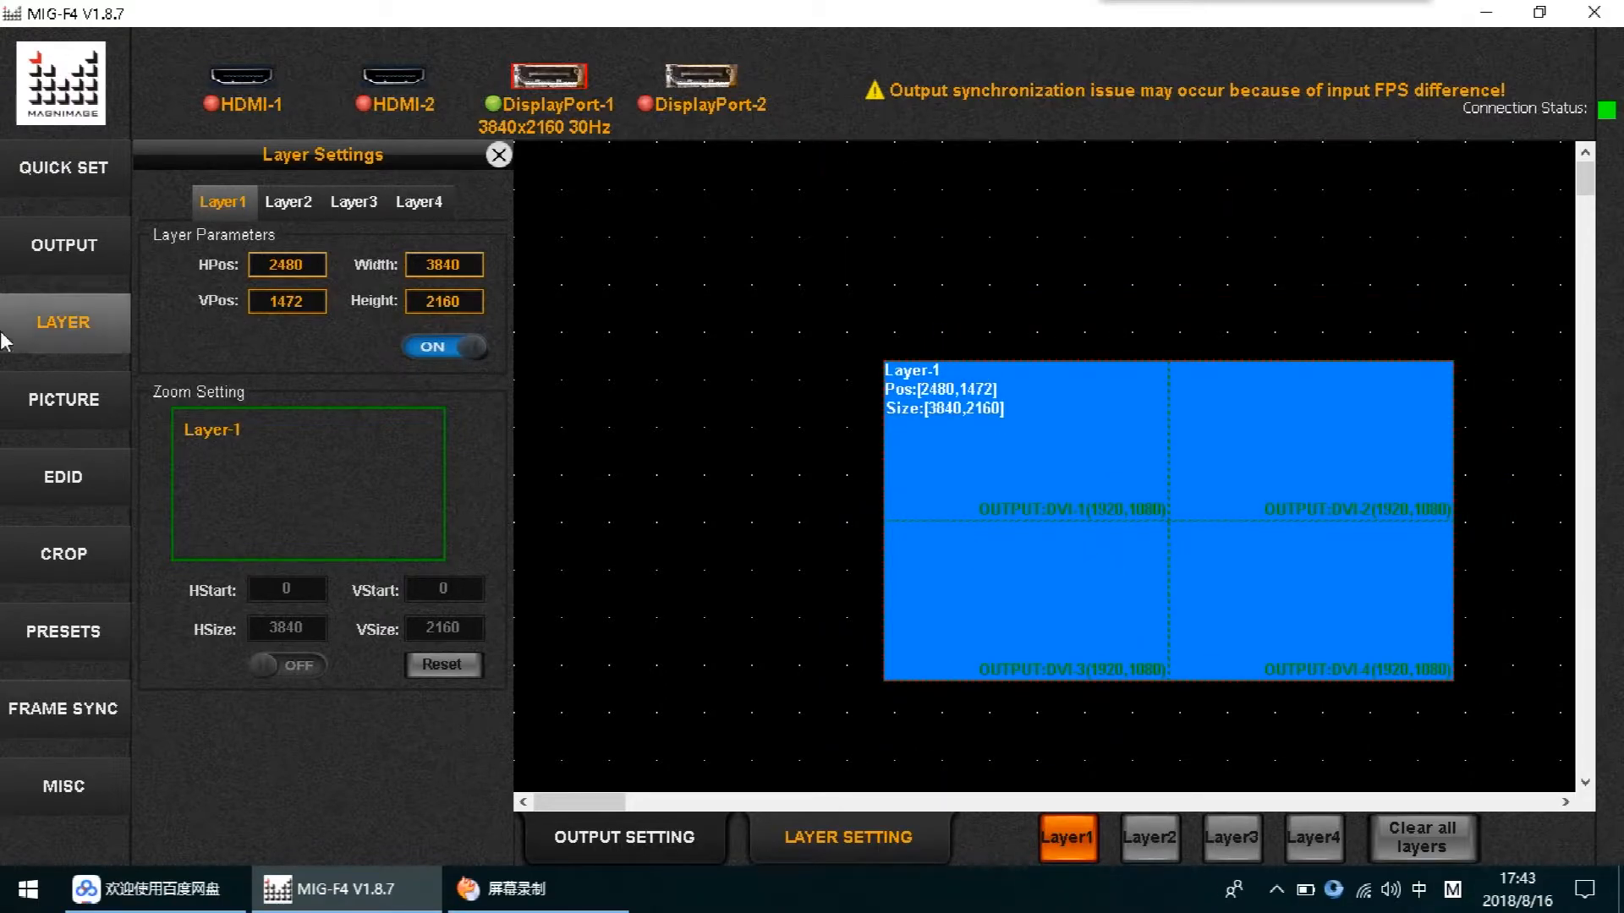
left_click(80, 328)
left_click(60, 328)
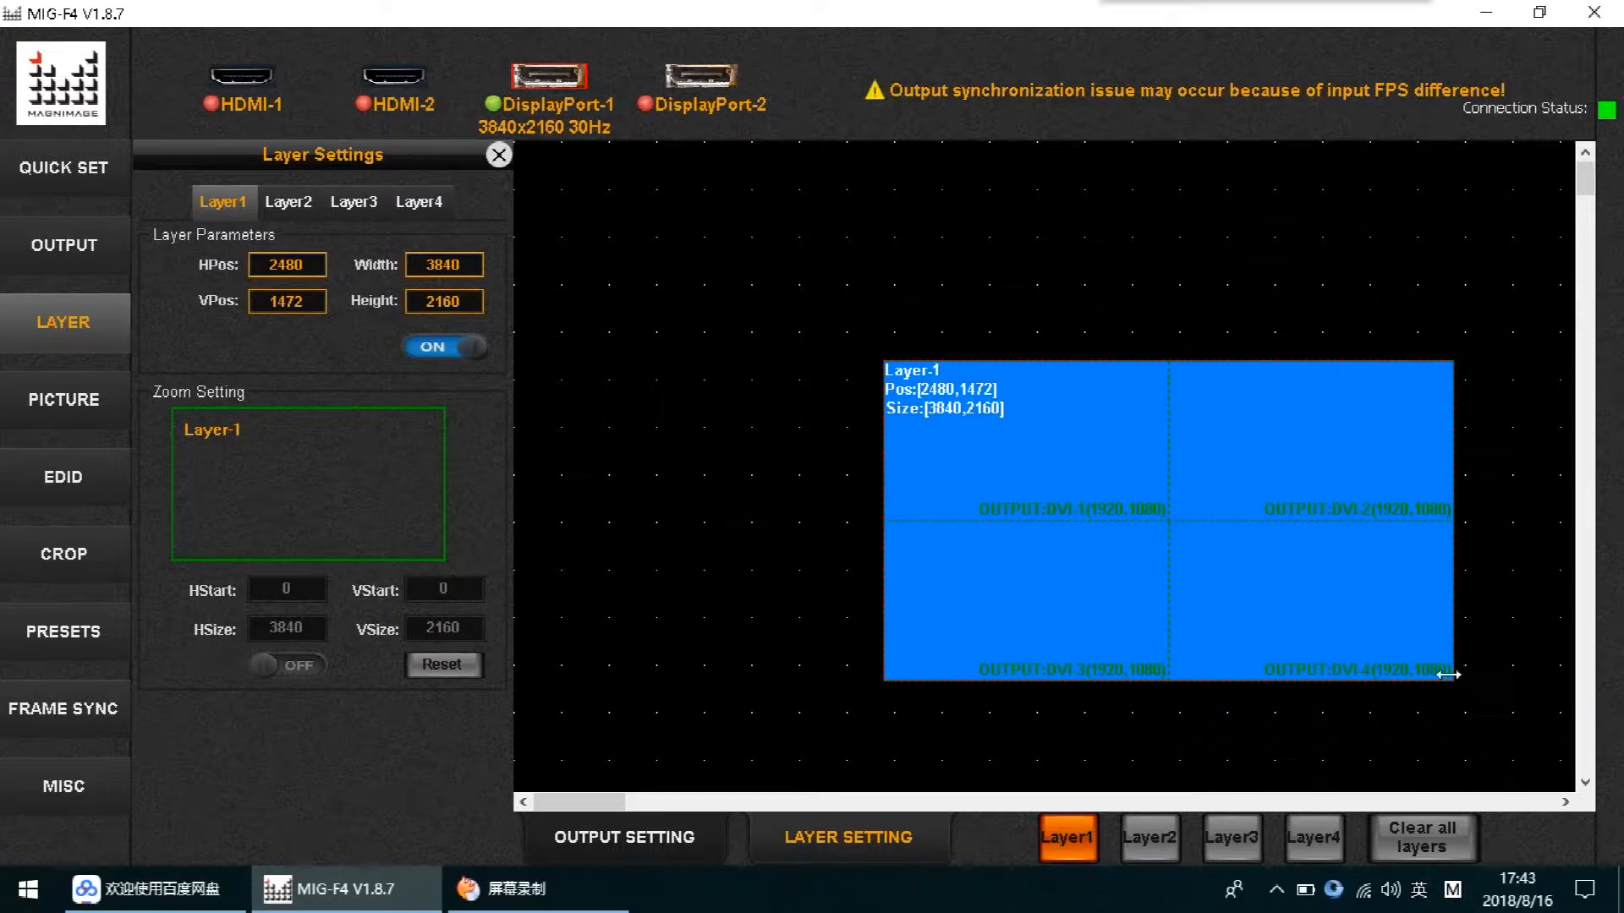
Resize Layer-1 to 1920 x 1080 over DVI-1, and enable Layer-2 over DVI-2 at (4400, 1472)
left_click_drag(1450, 672, 1164, 486)
left_click(1149, 837)
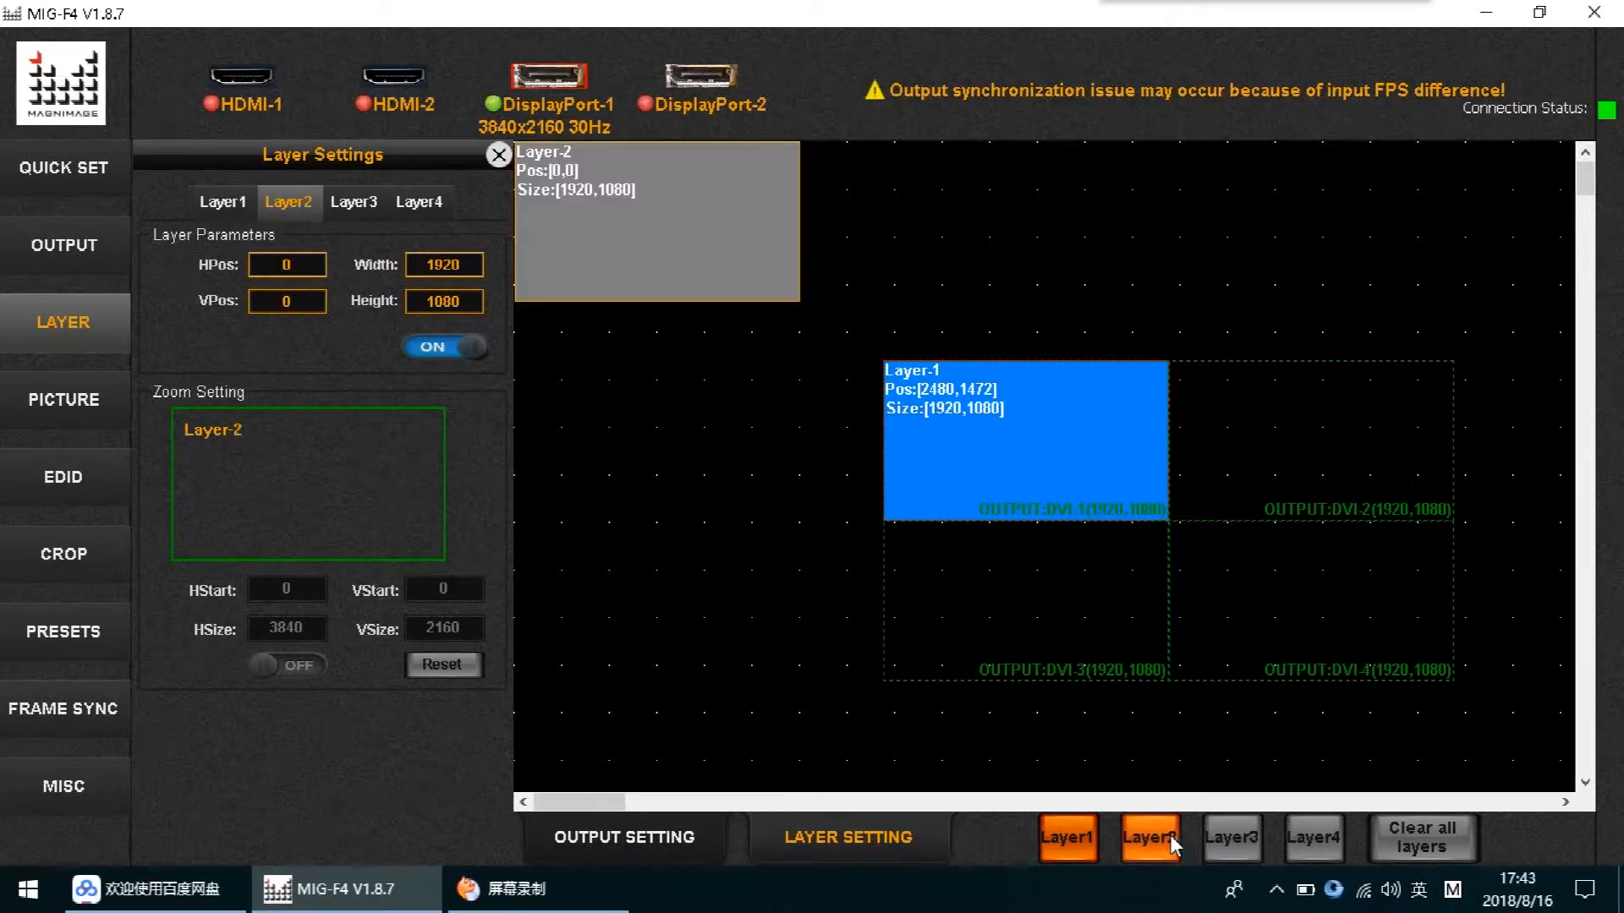
left_click_drag(678, 256, 1332, 476)
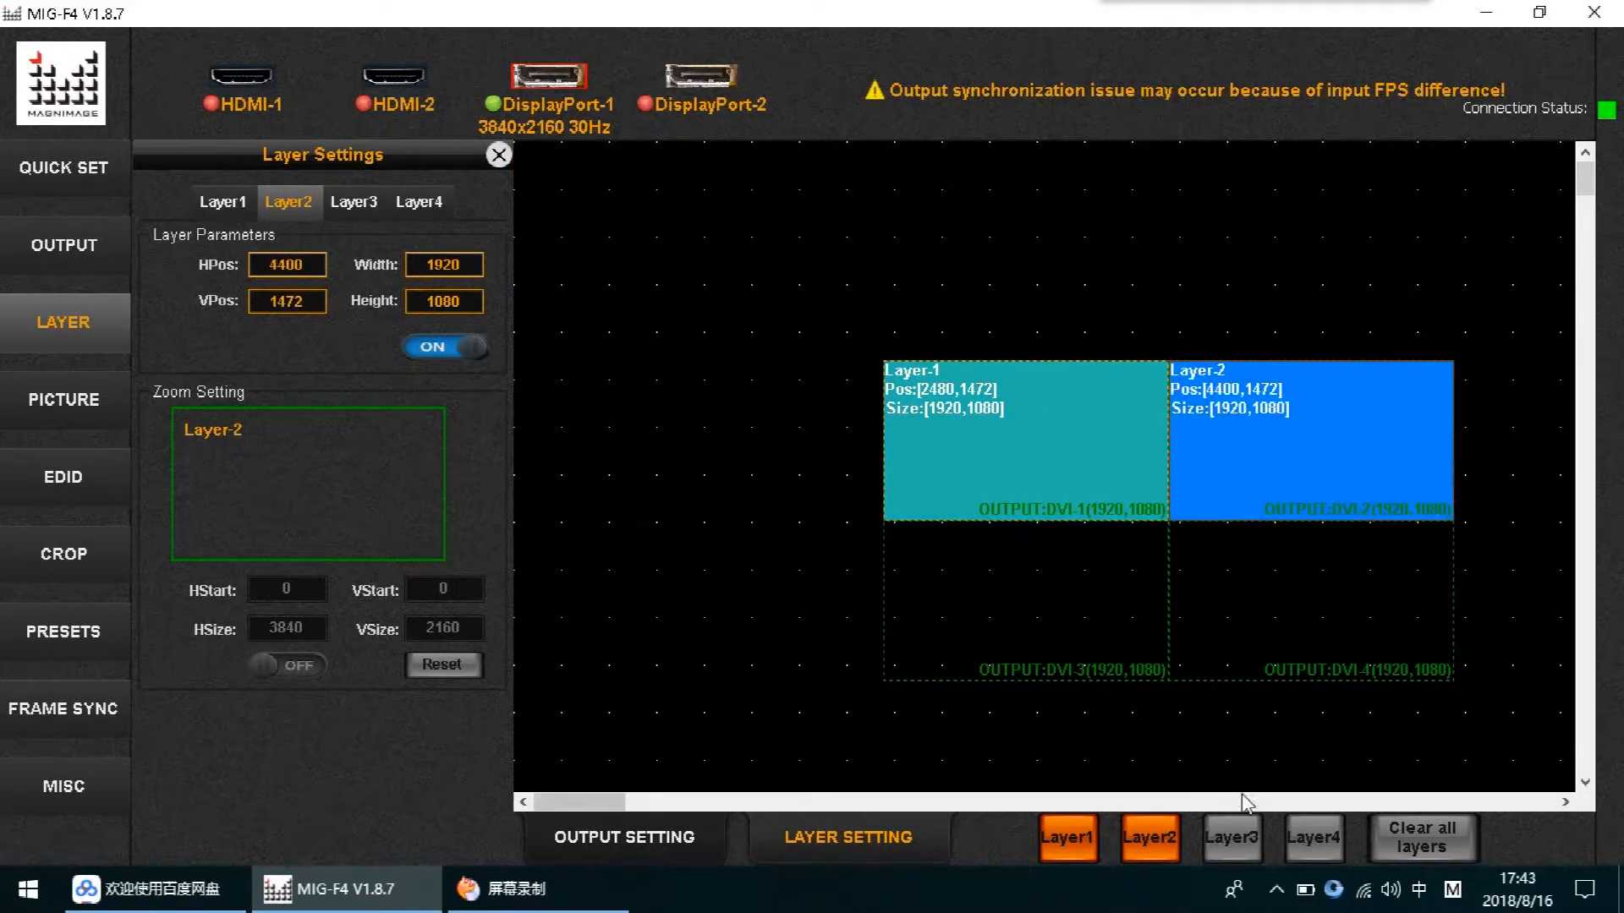
Enable Layer-3 and Layer-4, placing them over DVI-3 at (2480, 2552) and DVI-4 at (4400, 2552)
left_click(1252, 842)
left_click_drag(677, 270, 1014, 668)
left_click(1309, 837)
left_click_drag(729, 281, 1366, 679)
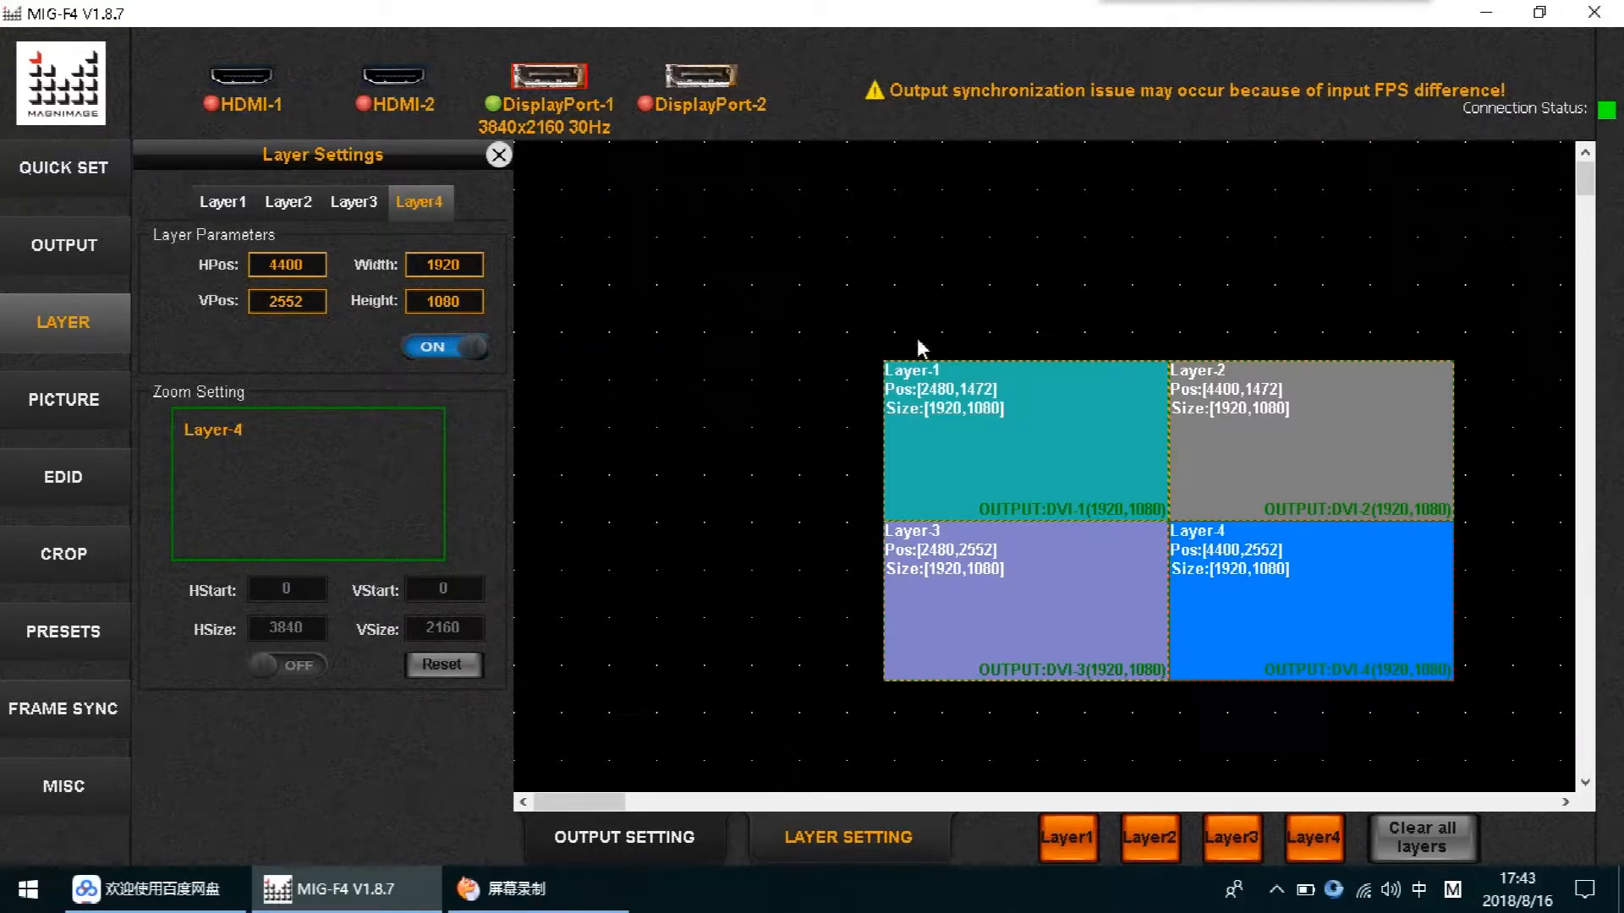
Deselect Layer-4 on the canvas and show the picture settings for output DVI-1
left_click(815, 319)
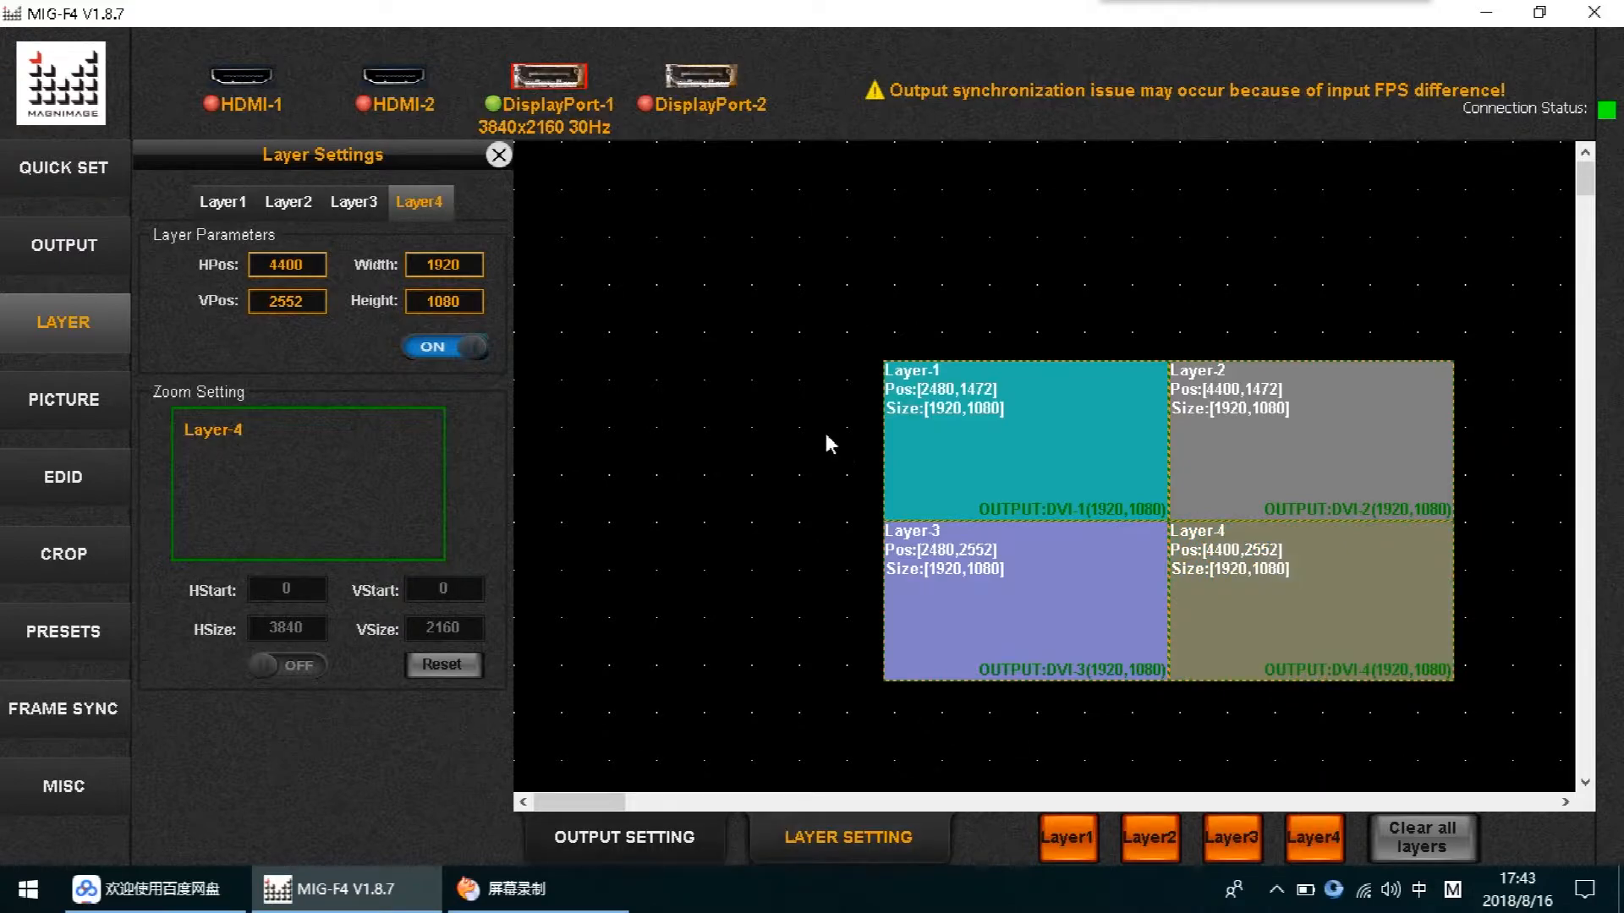
left_click_drag(767, 294, 1375, 548)
left_click_drag(1494, 728, 1493, 729)
left_click(56, 406)
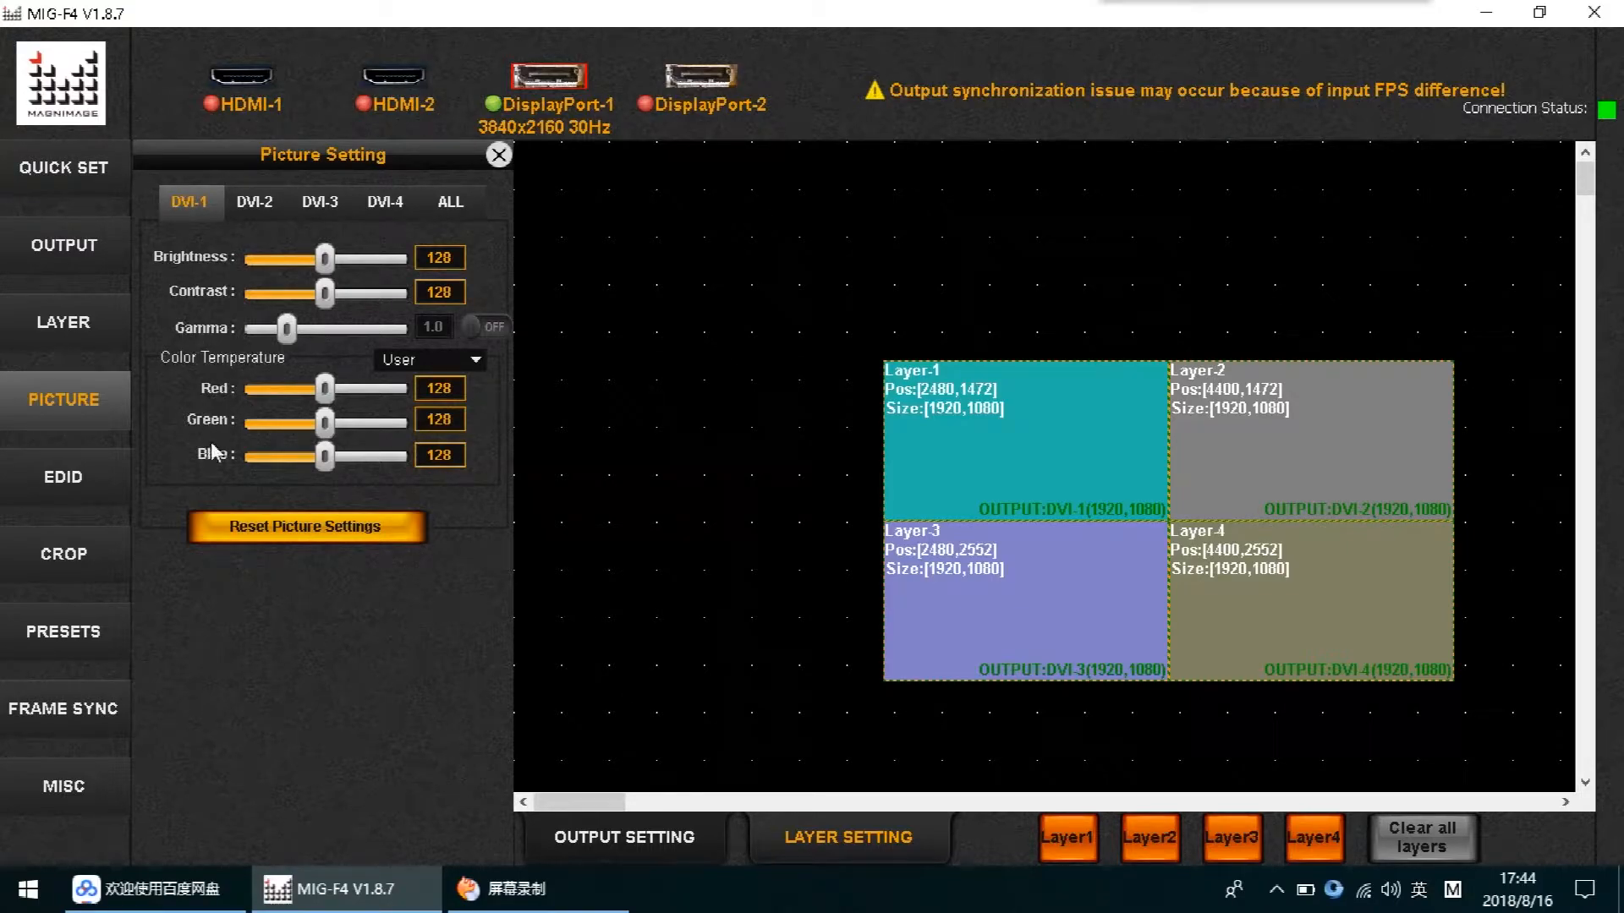
Set the FPS in the DisplayPort-1 EDID configuration to 60 and apply it
left_click(118, 482)
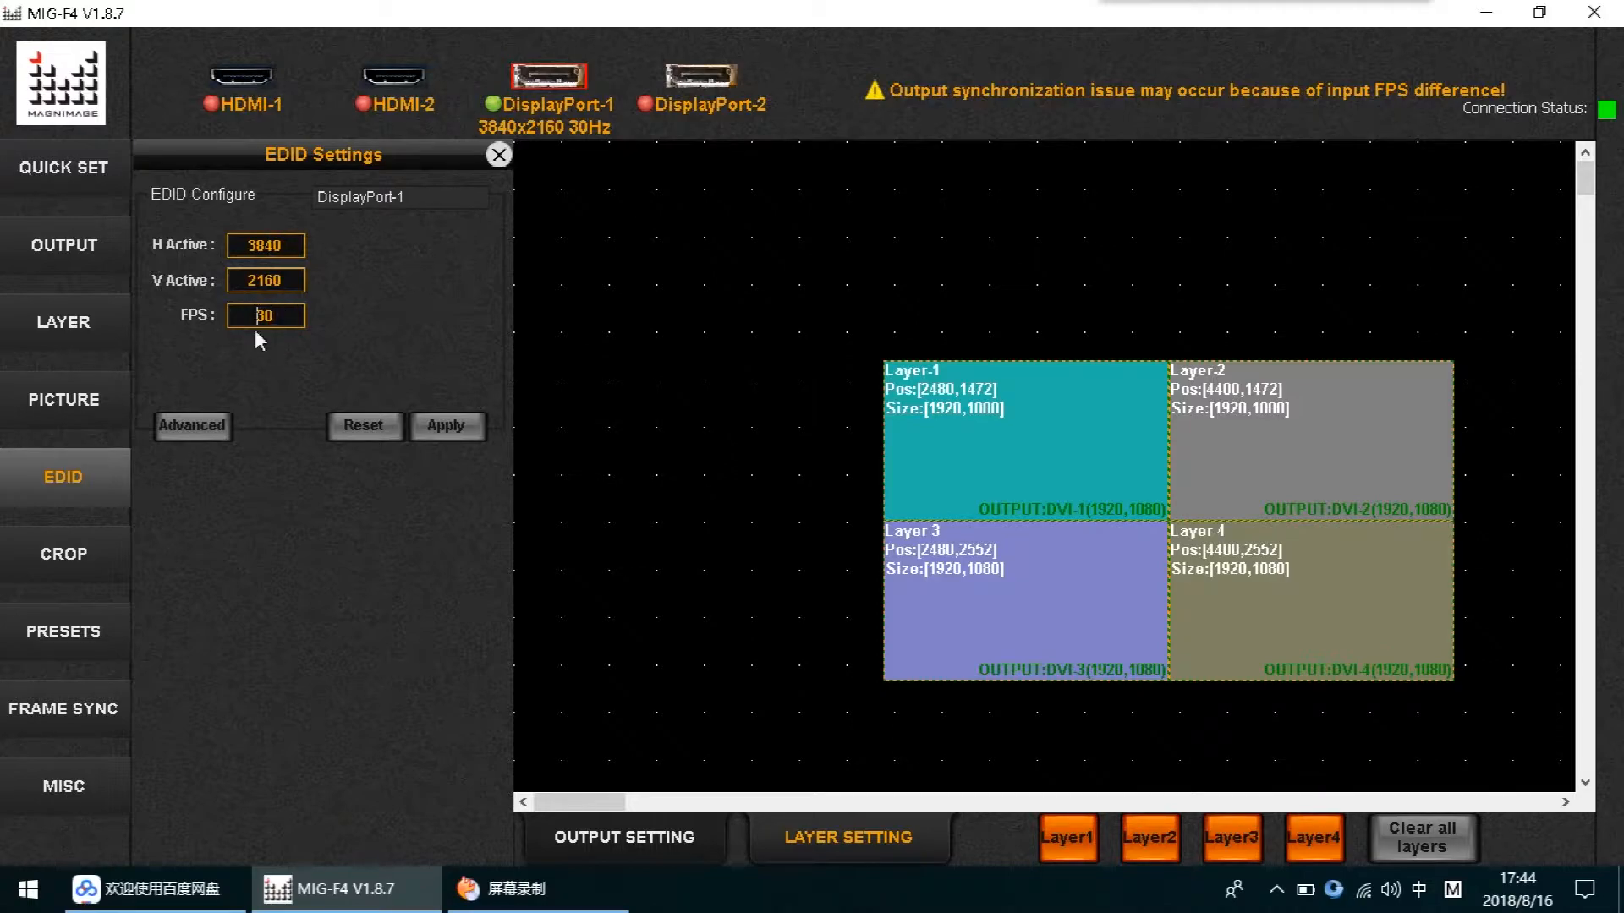
left_click_drag(268, 315, 220, 316)
type("6")
left_click(461, 422)
Review the DP1 image crop settings, the list of presets and the Layer-4 parameters
left_click(81, 564)
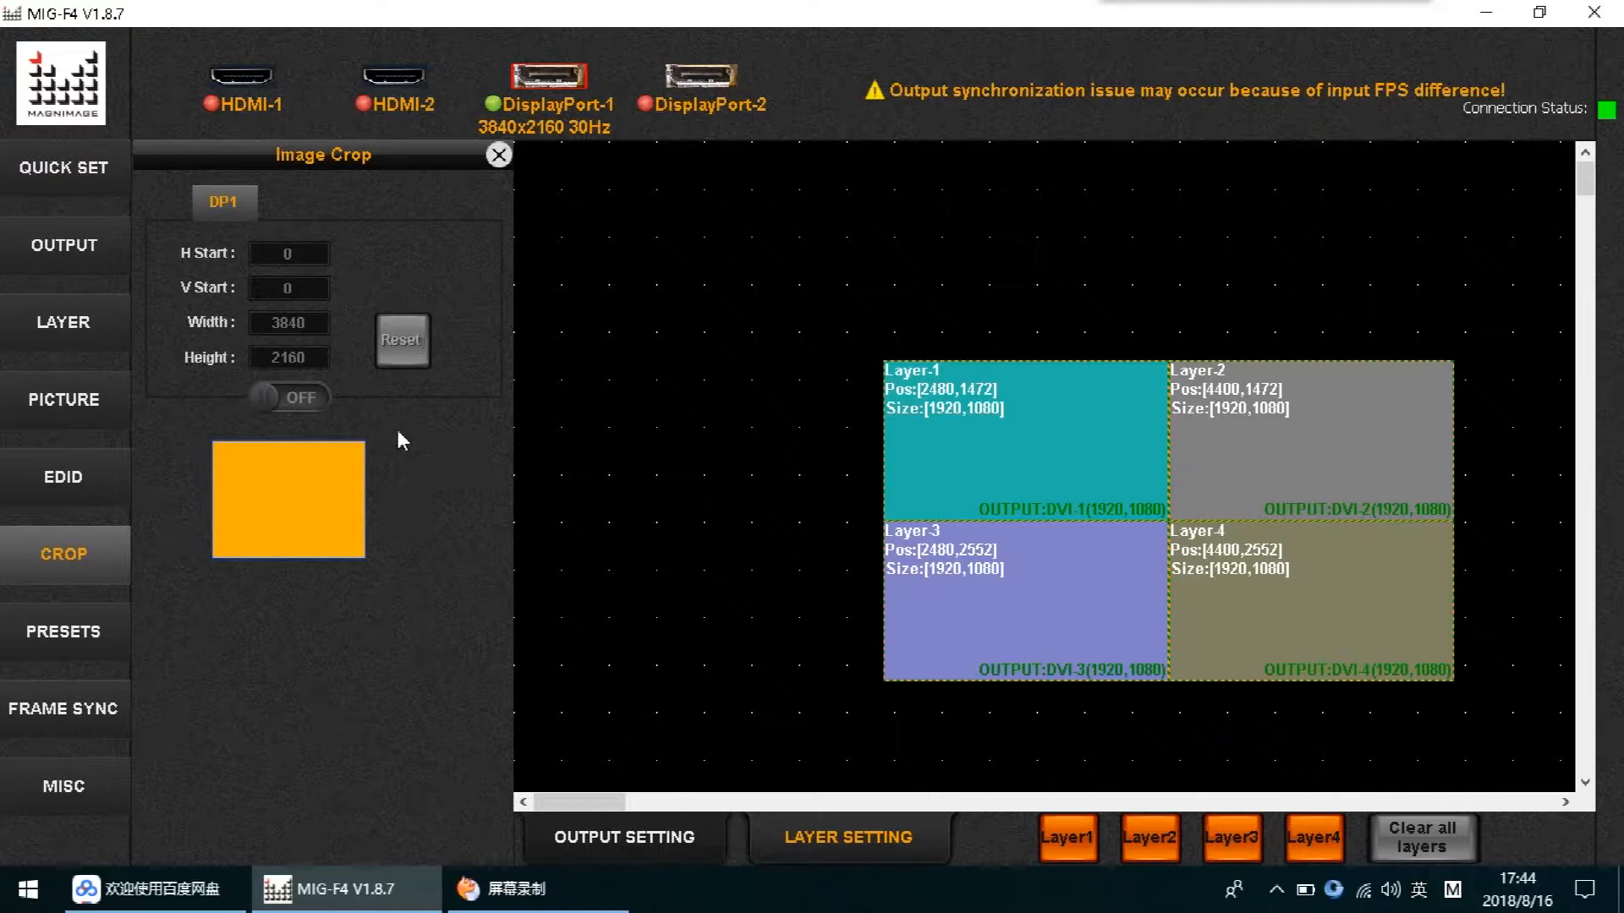
left_click(55, 634)
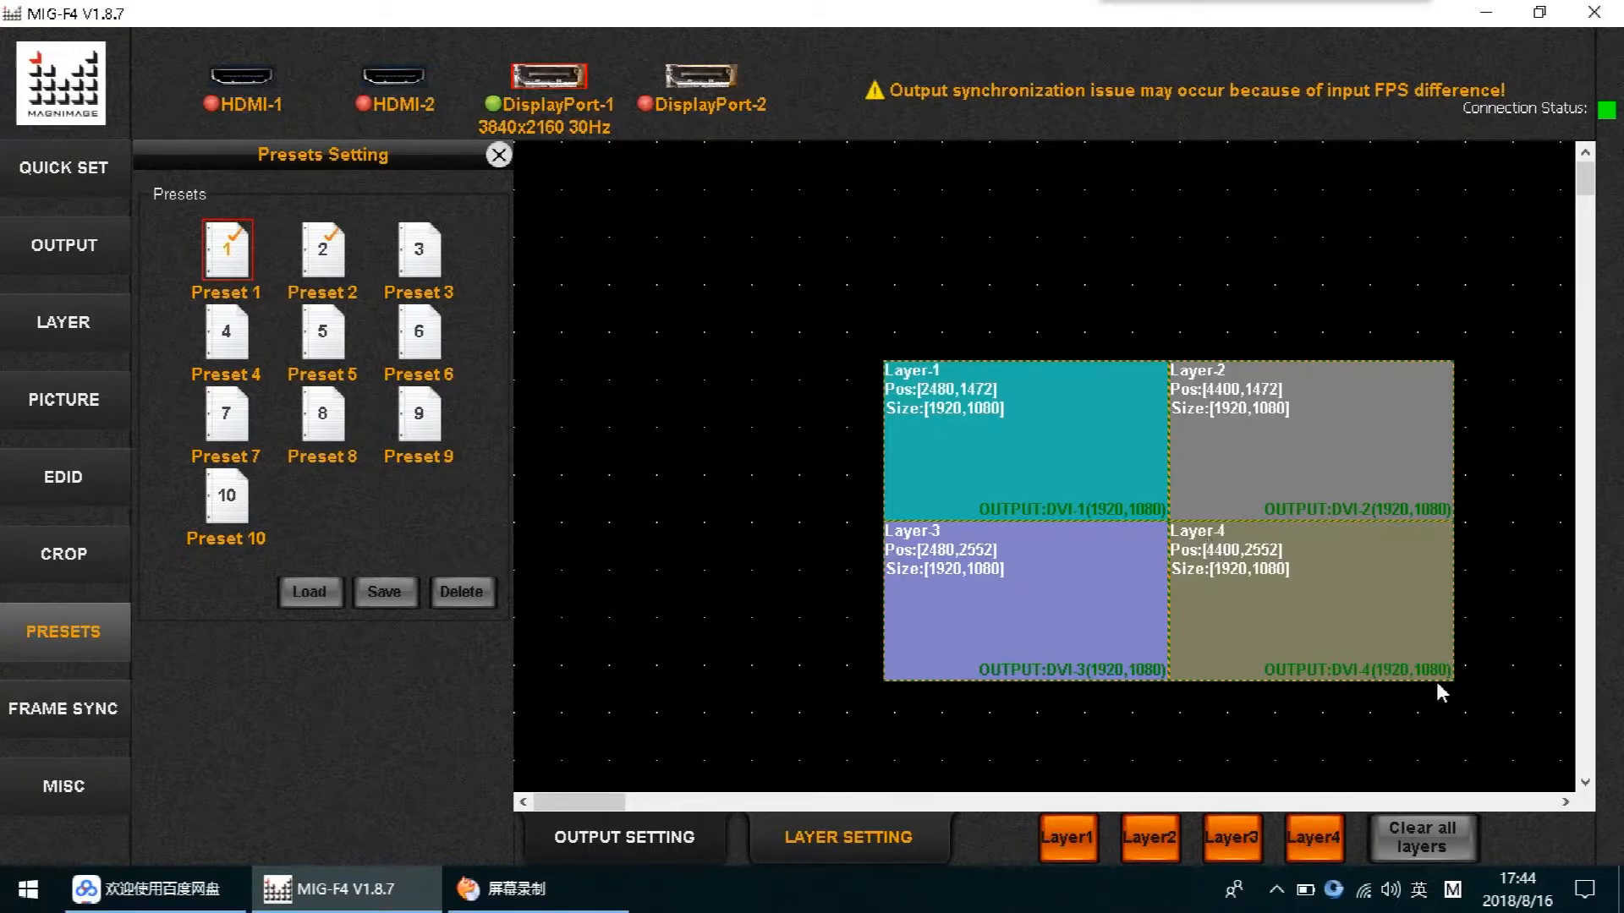
left_click(819, 847)
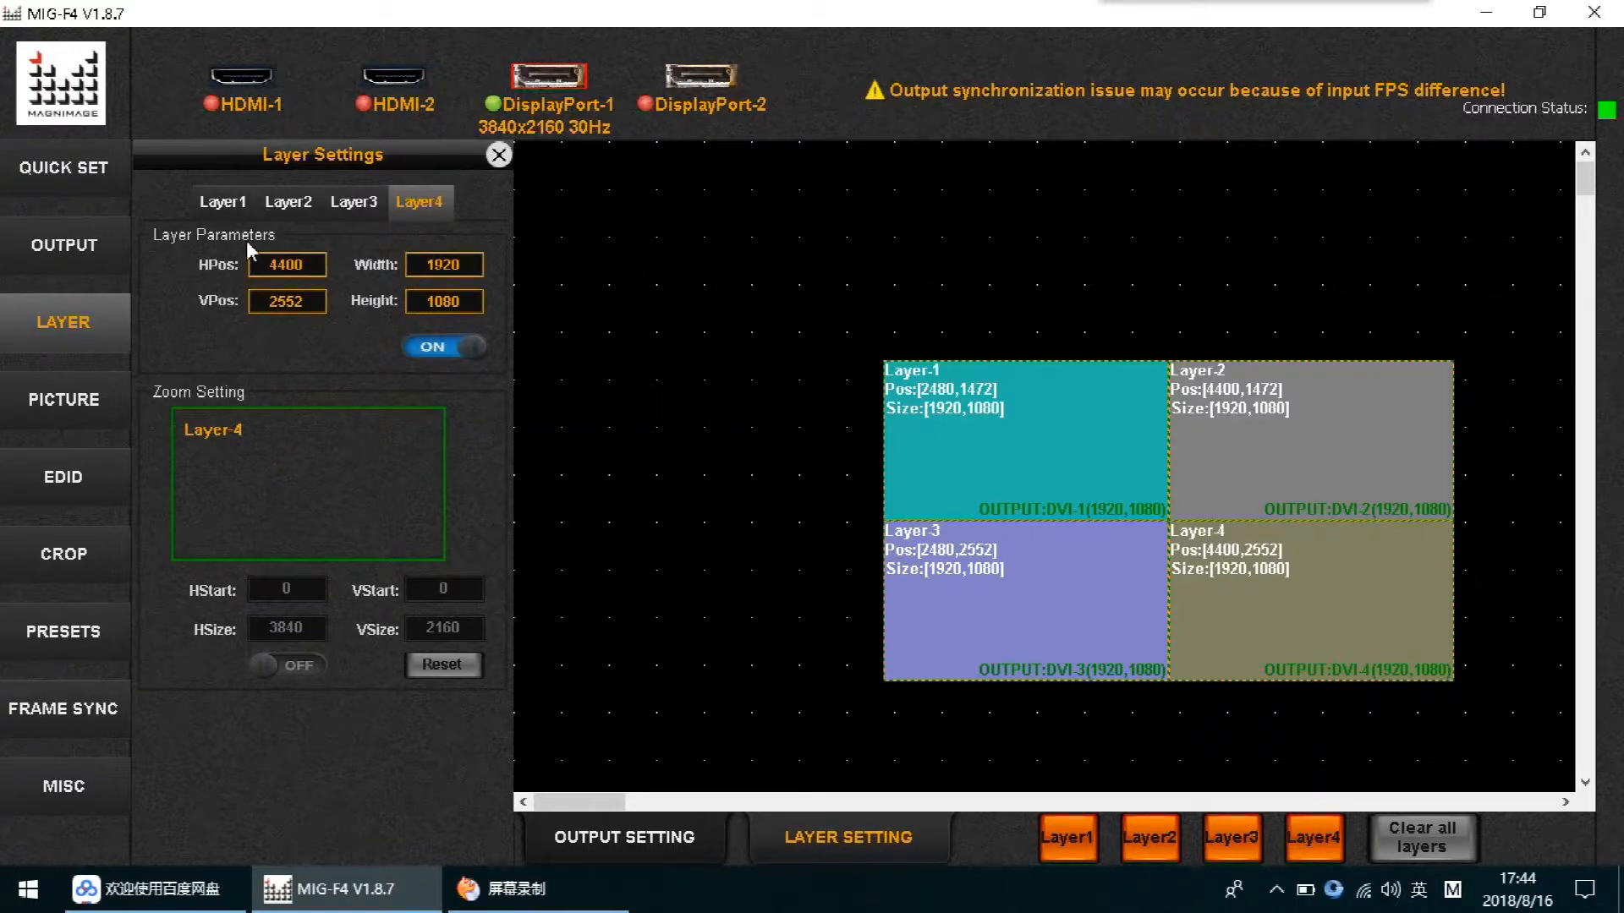
Save the current four-layer setup to Preset 1 and load that preset
left_click(72, 630)
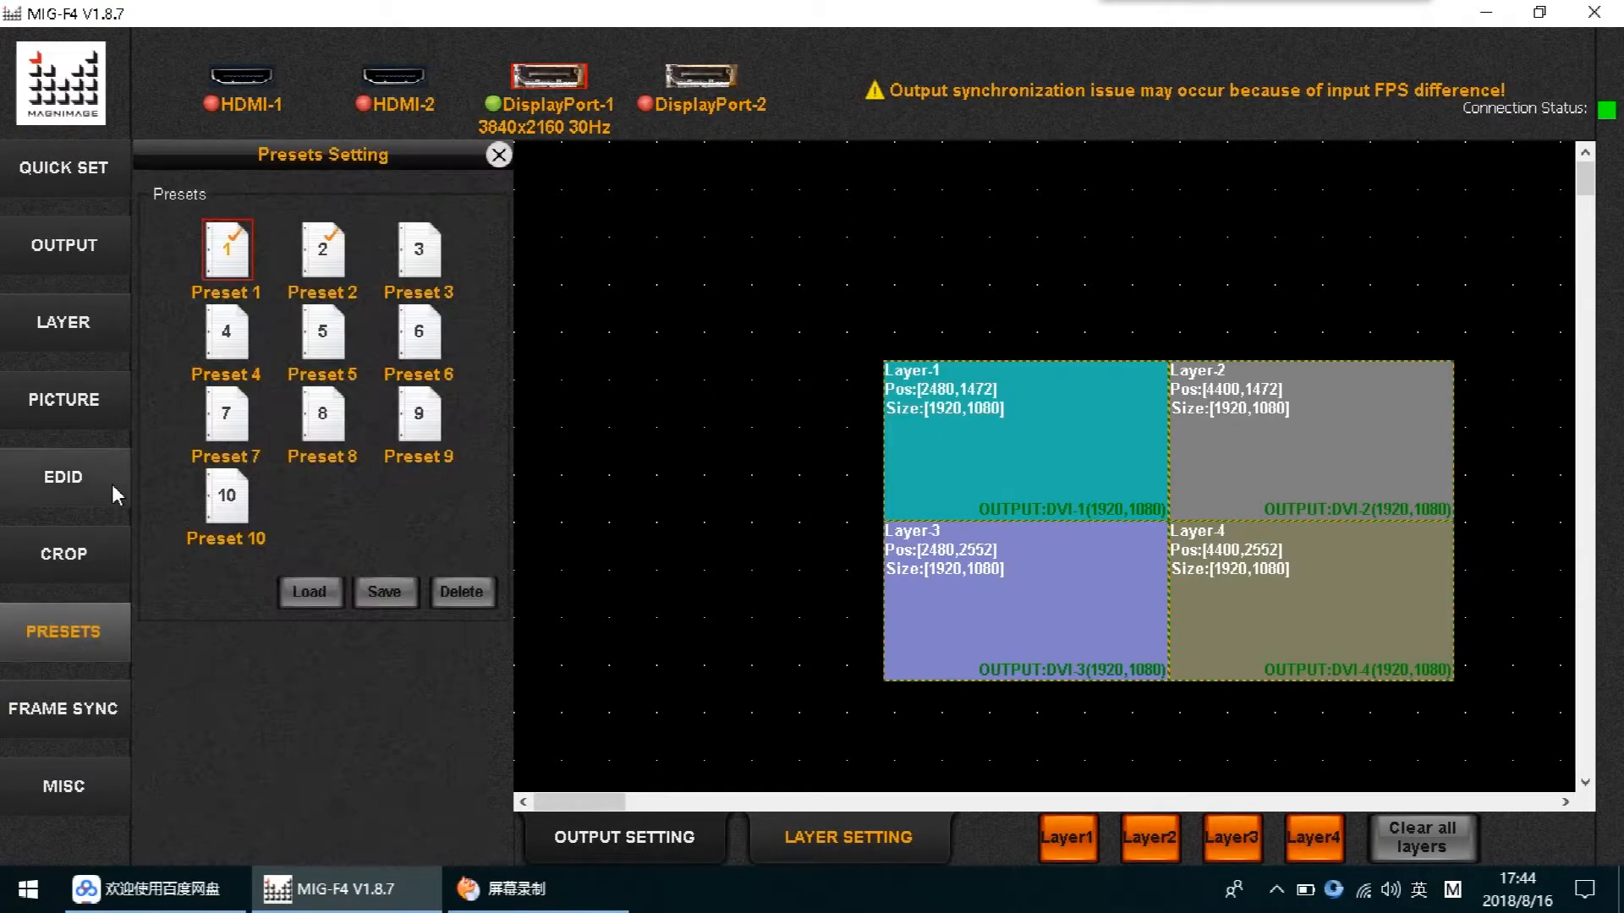
left_click(379, 592)
left_click(848, 481)
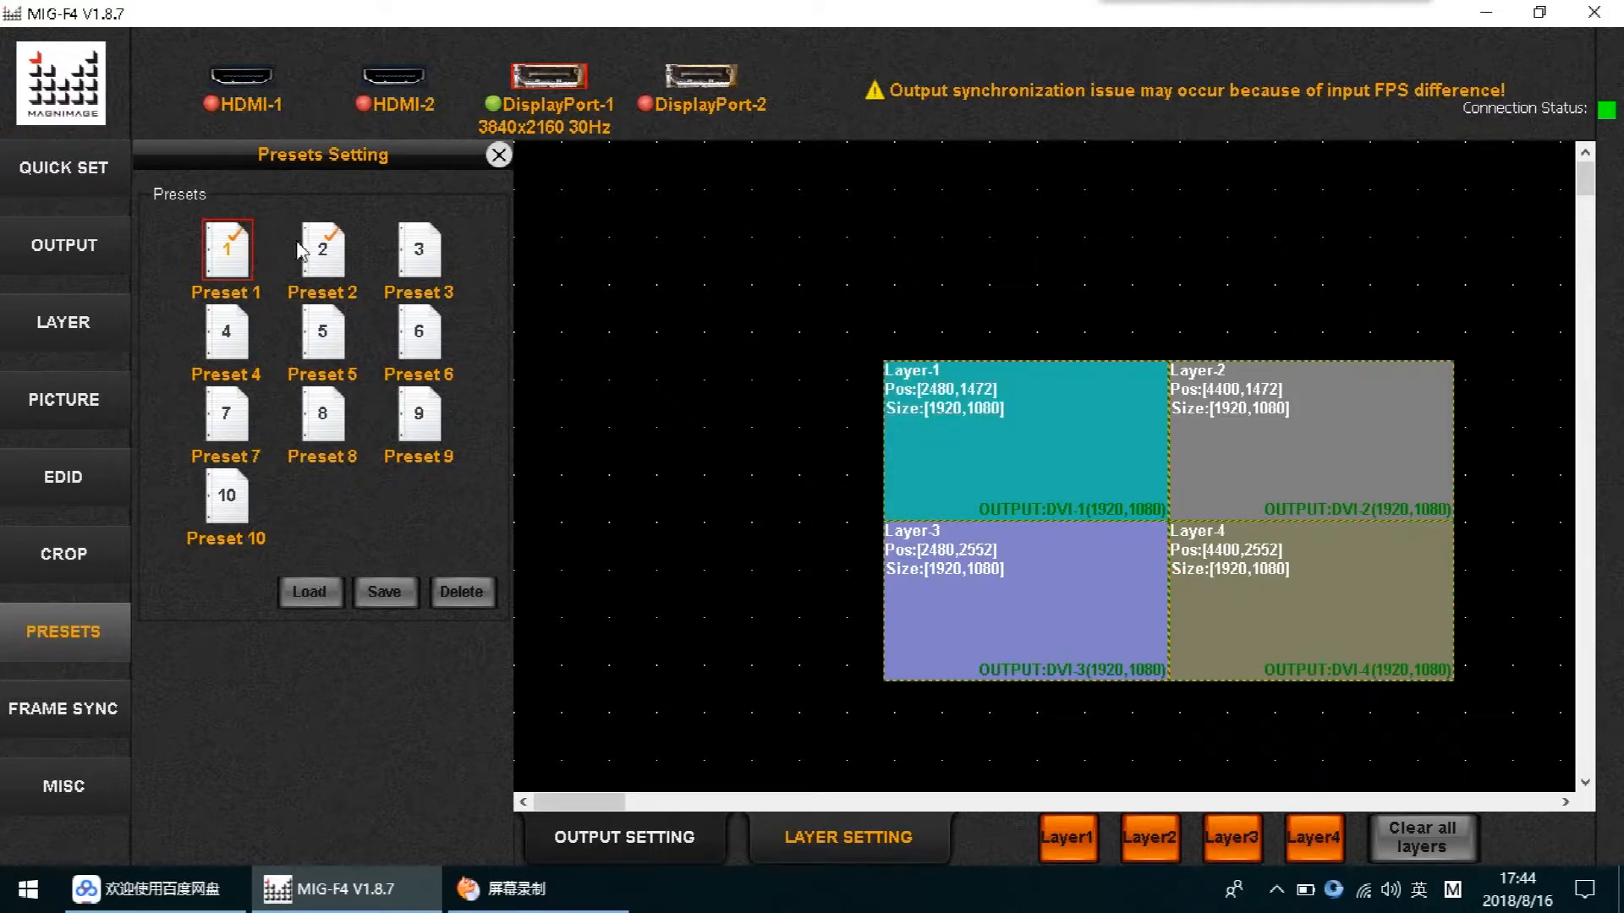
left_click(309, 591)
left_click(837, 486)
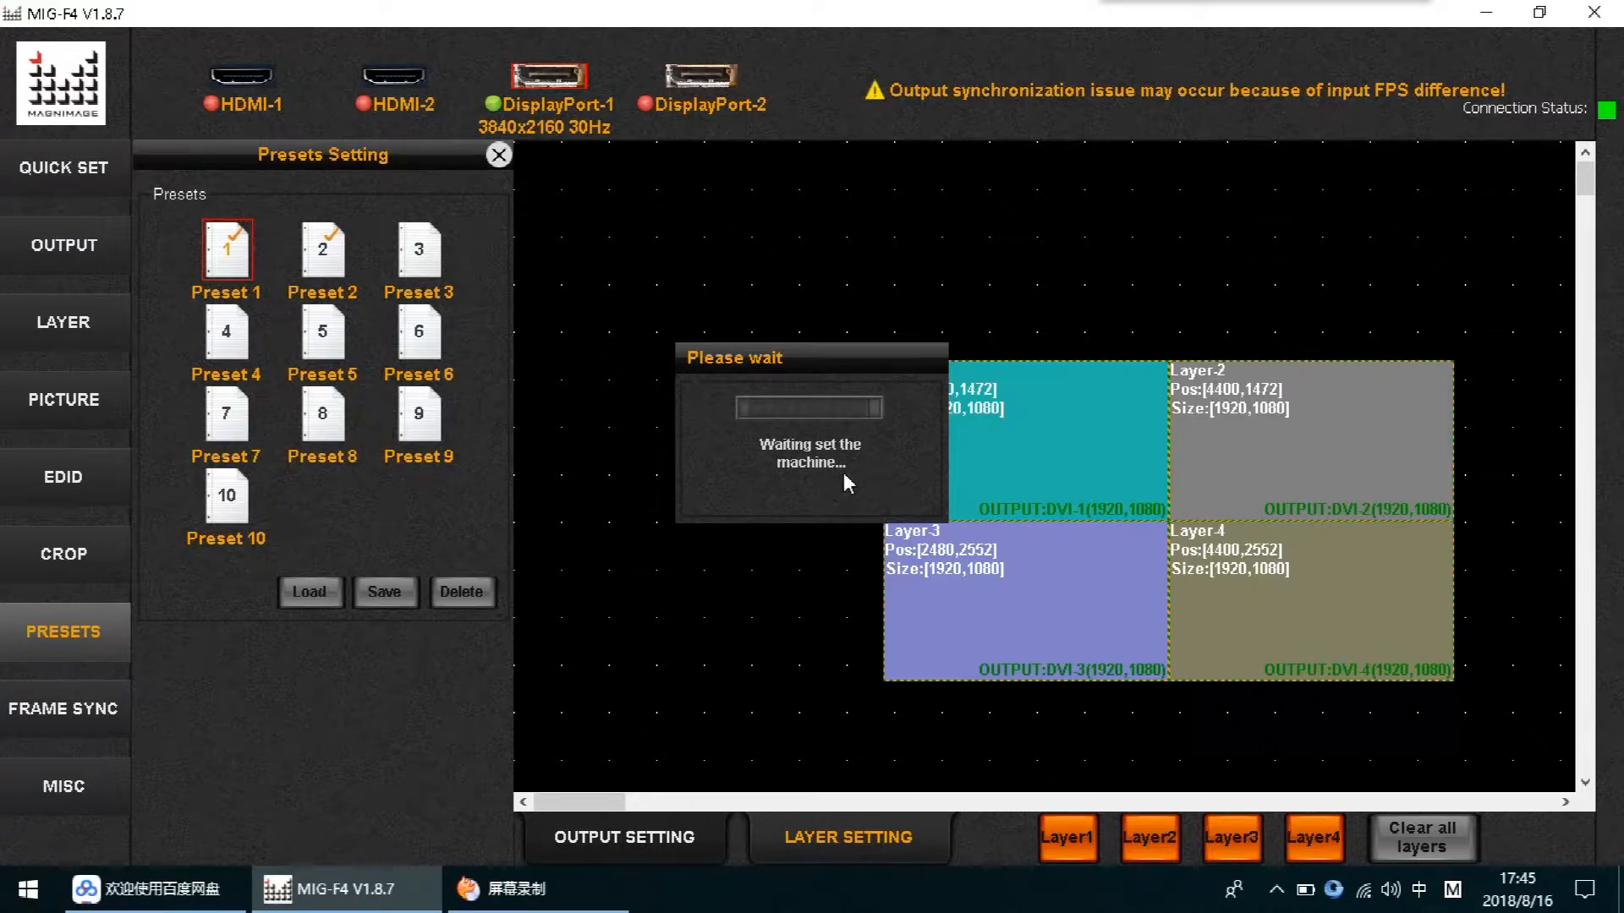
Switch the frame sync setting to Frame Conver mode and confirm the change
left_click(61, 717)
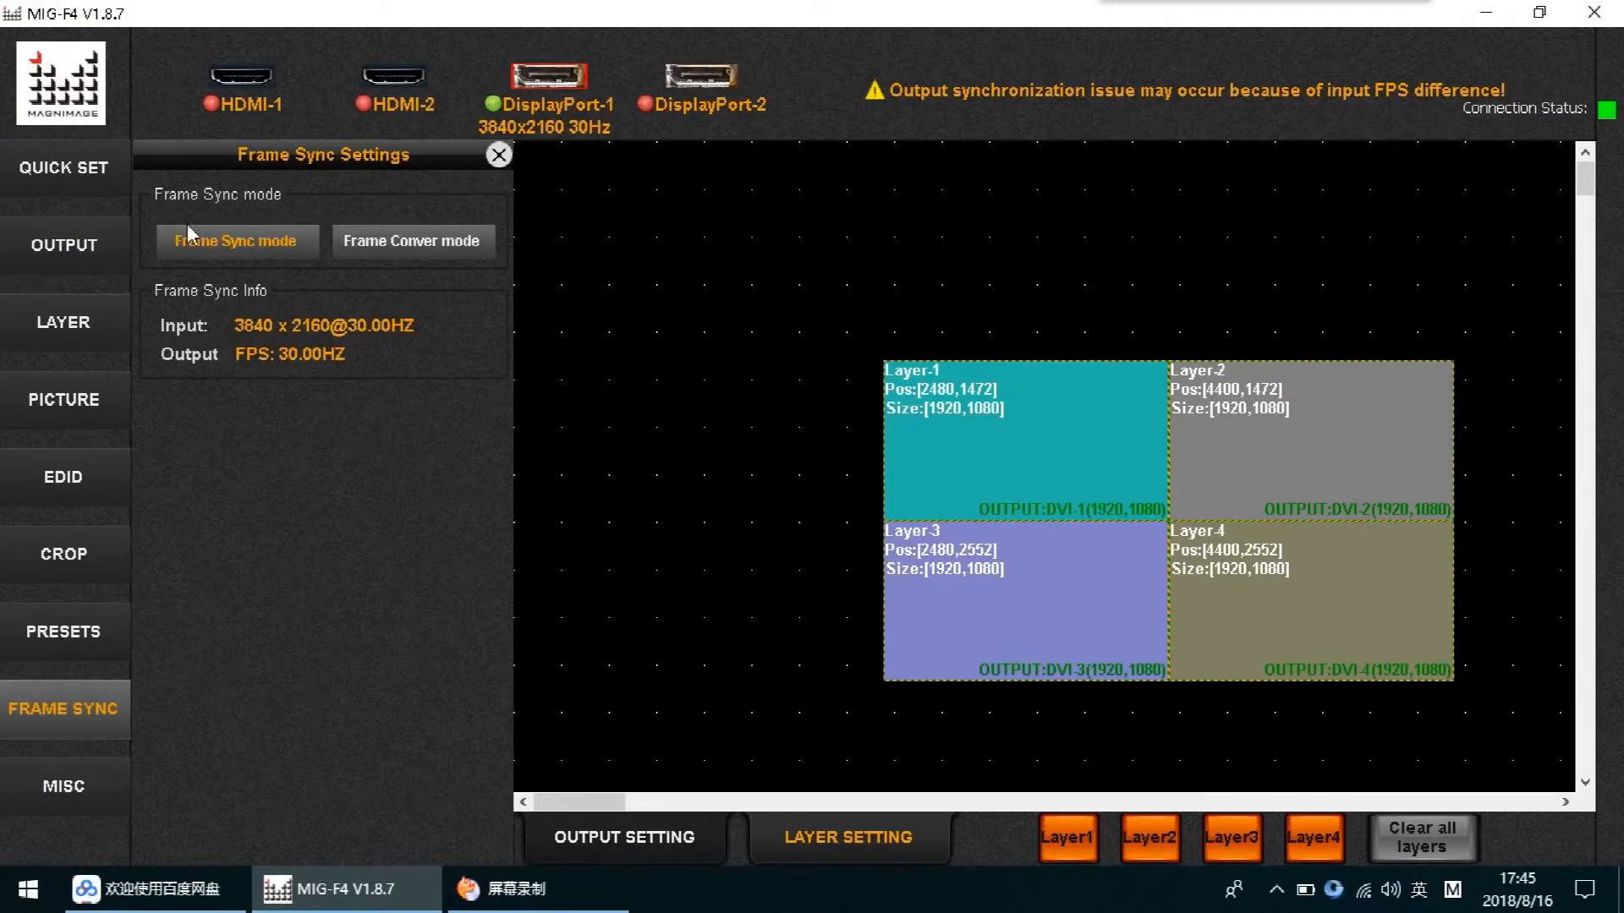
left_click(230, 256)
left_click(423, 244)
left_click(843, 482)
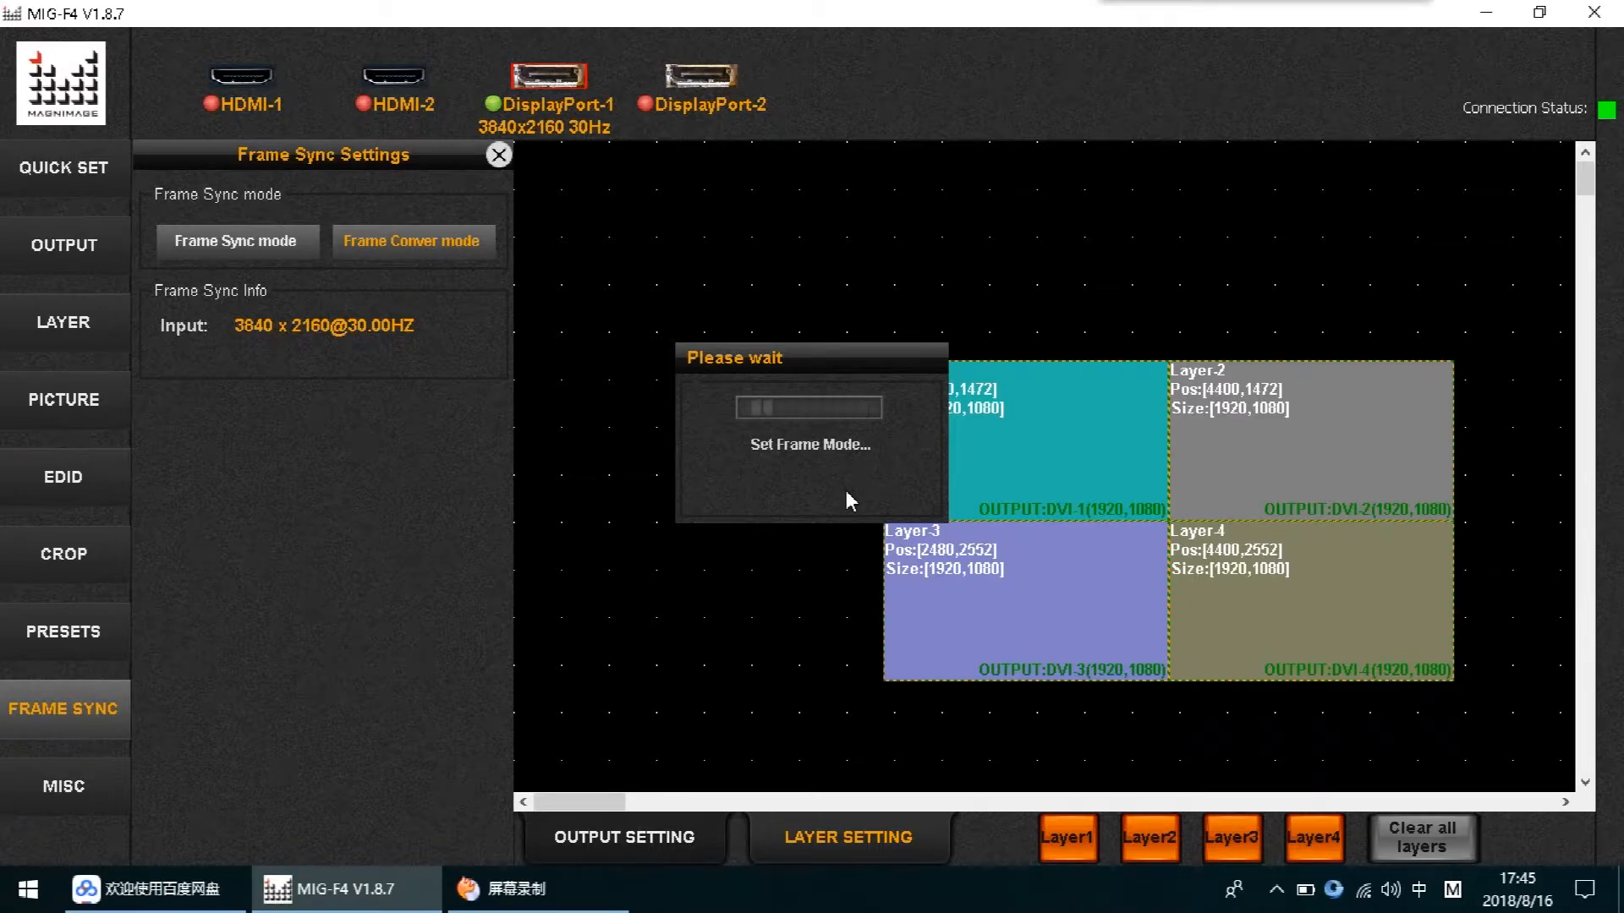
Review the Wi-Fi configuration among the miscellaneous settings, close it, and toggle the input signal backup off and on
left_click(62, 786)
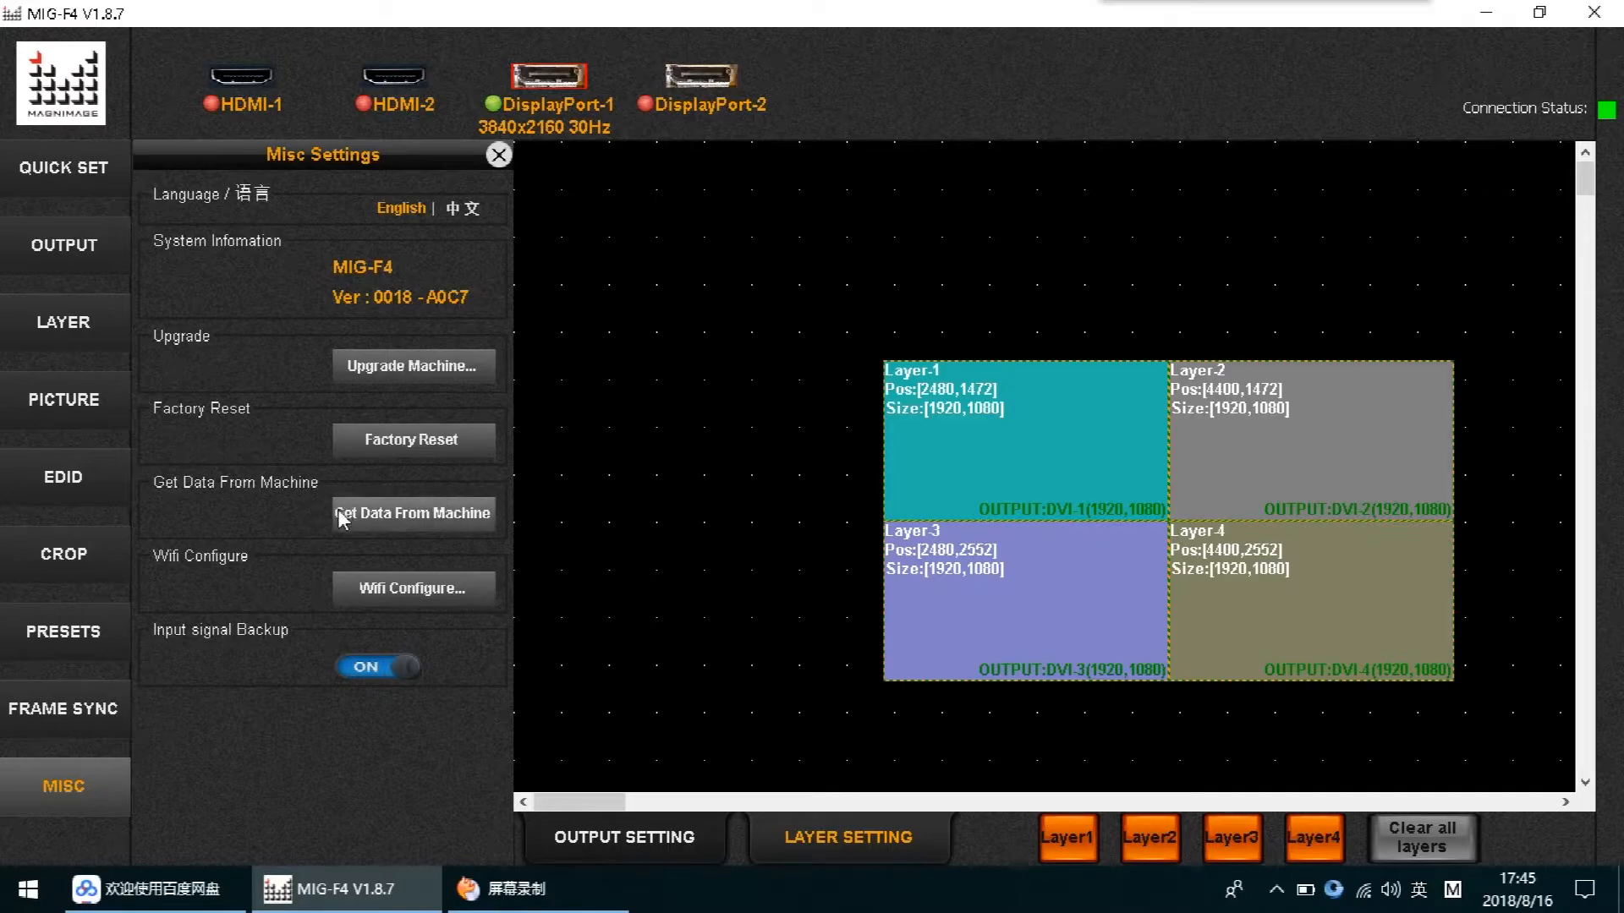
left_click(423, 596)
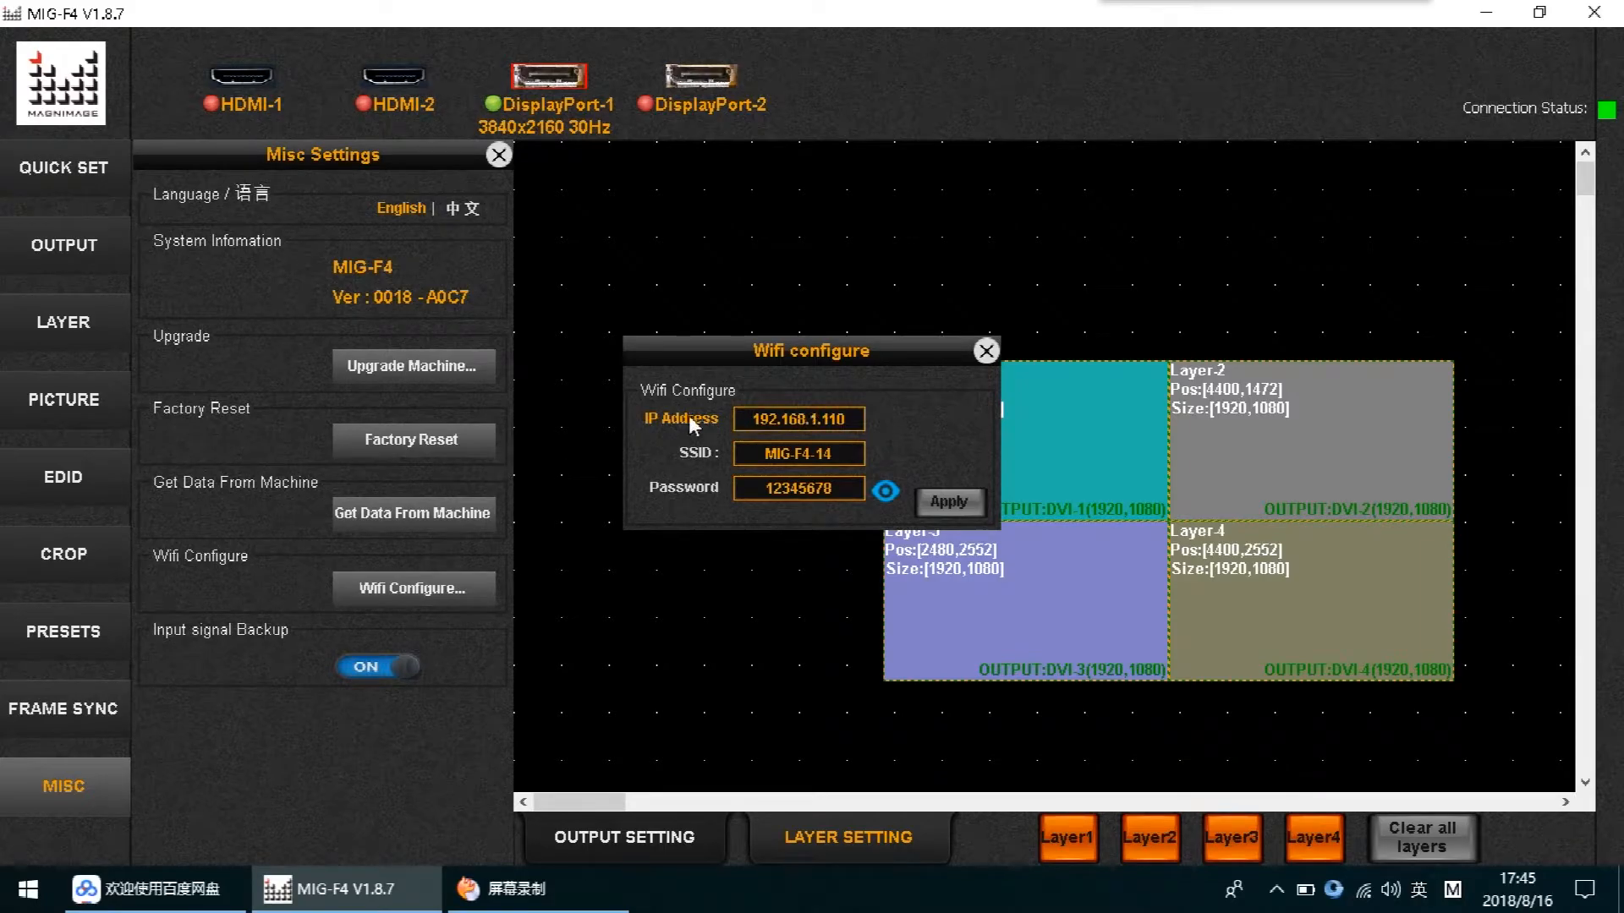
left_click_drag(749, 354, 710, 315)
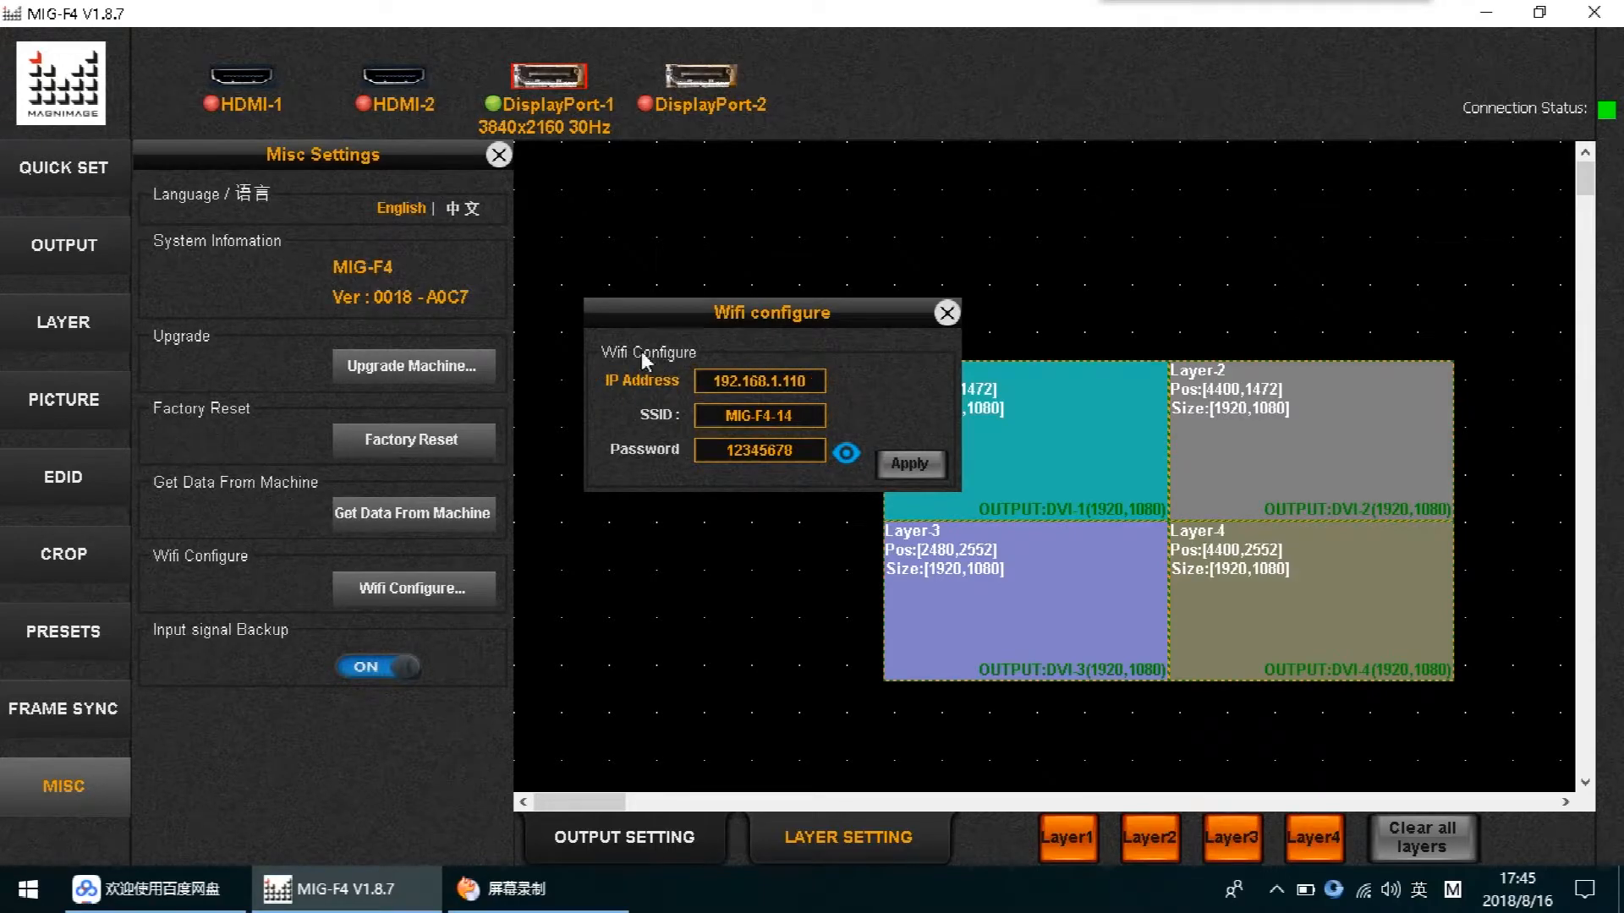
key("shift")
key("shift")
left_click(947, 313)
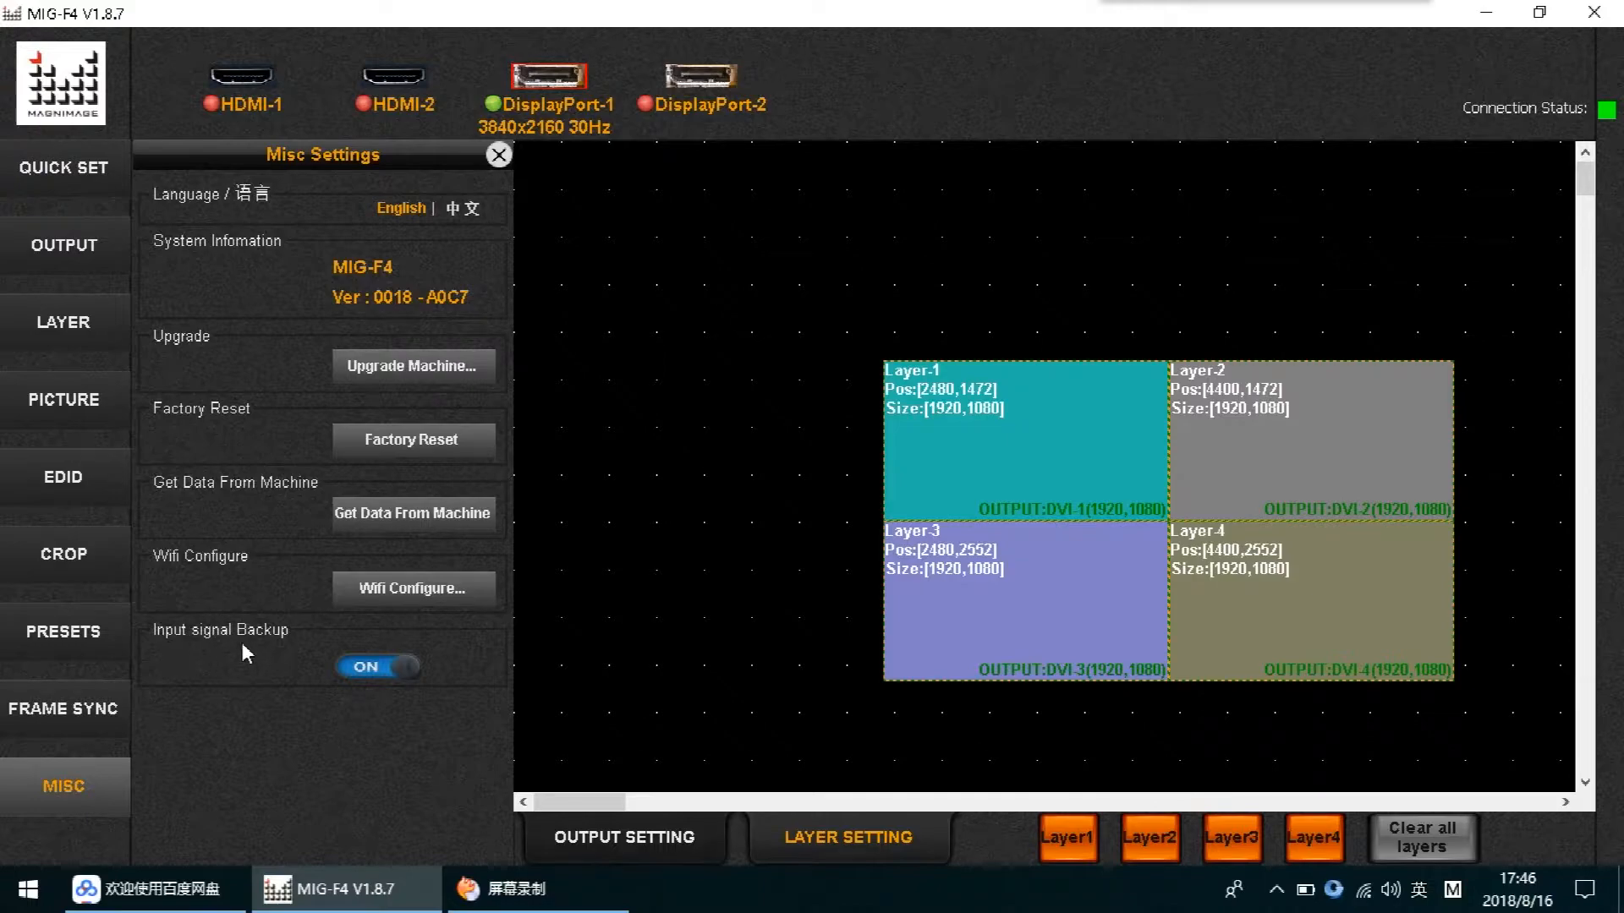
left_click(381, 670)
left_click(372, 668)
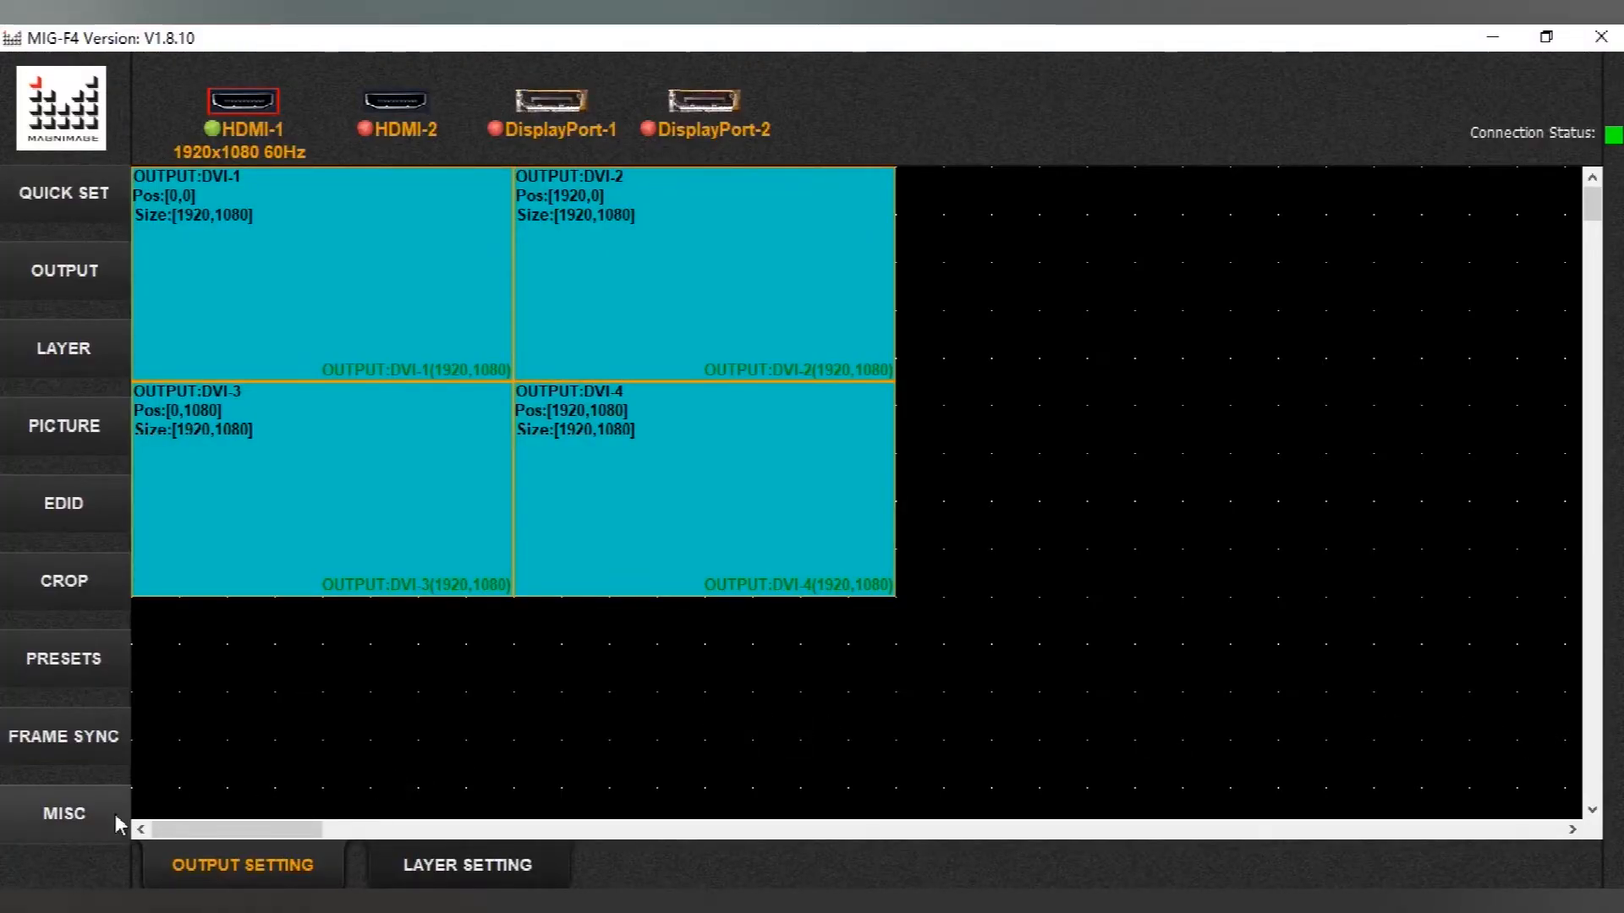
Review the miscellaneous settings including the input format options, close them, and show the output settings
left_click(71, 815)
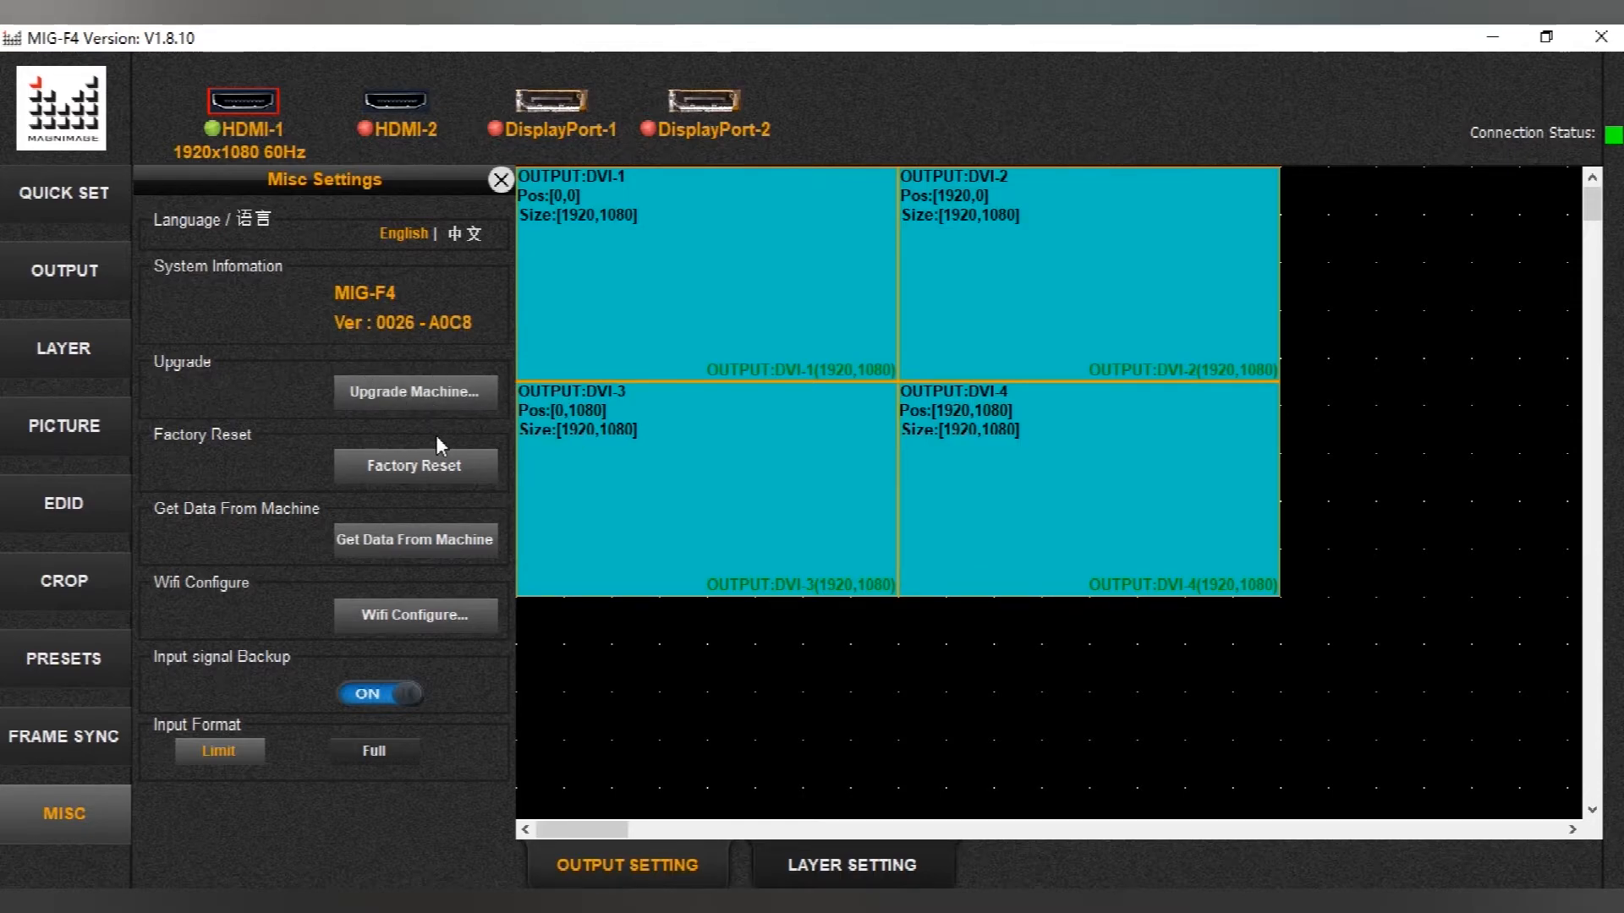
left_click(502, 179)
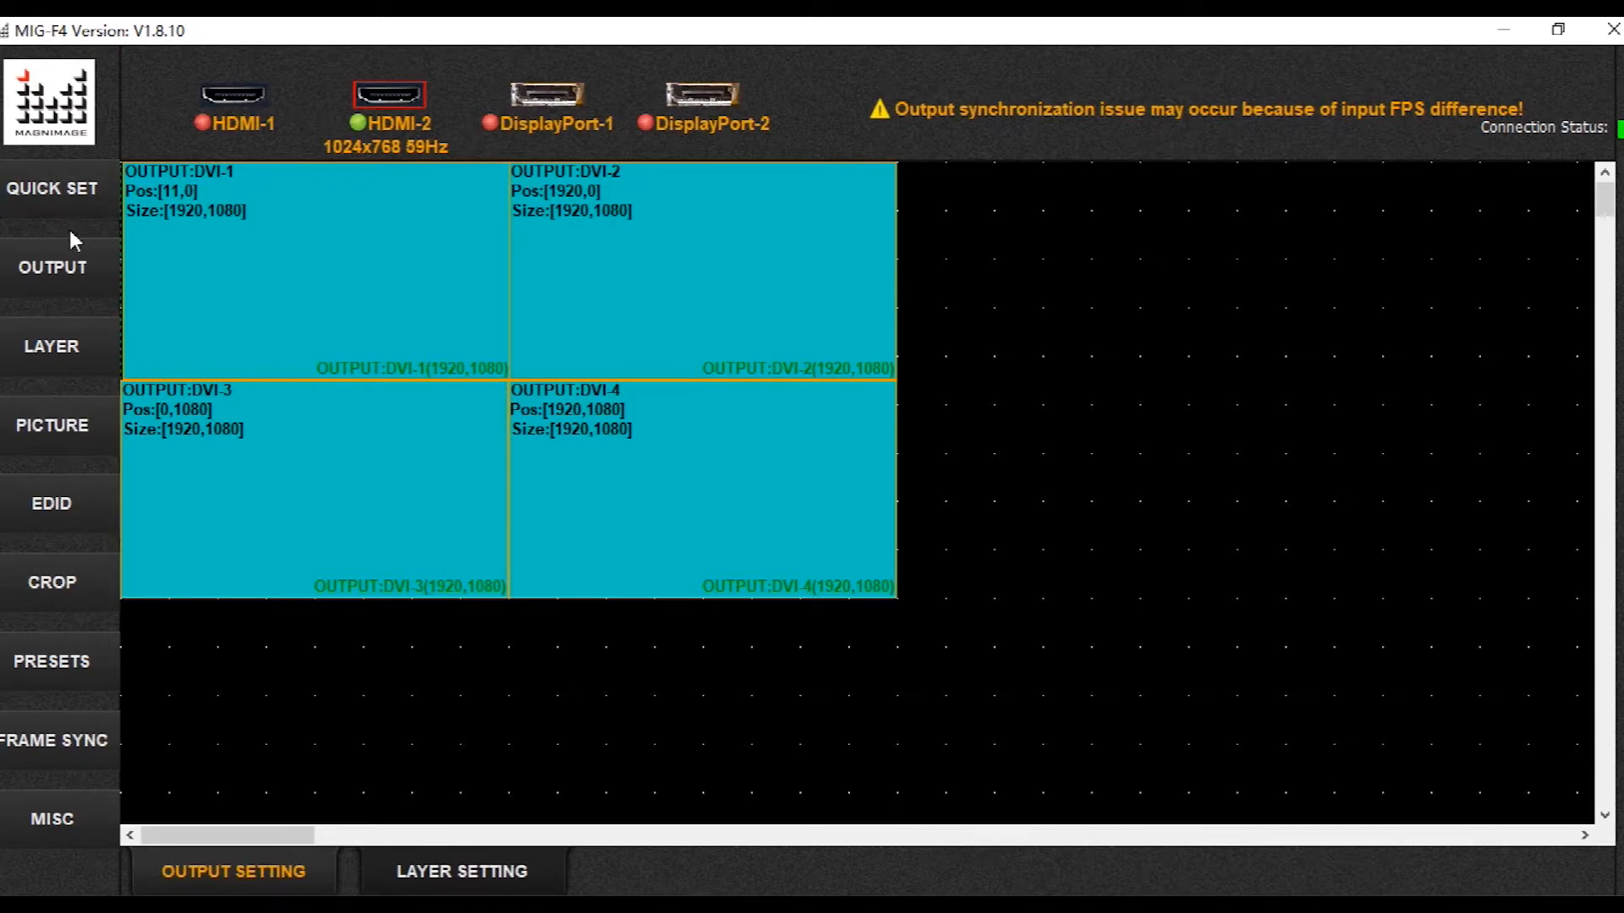
left_click(51, 286)
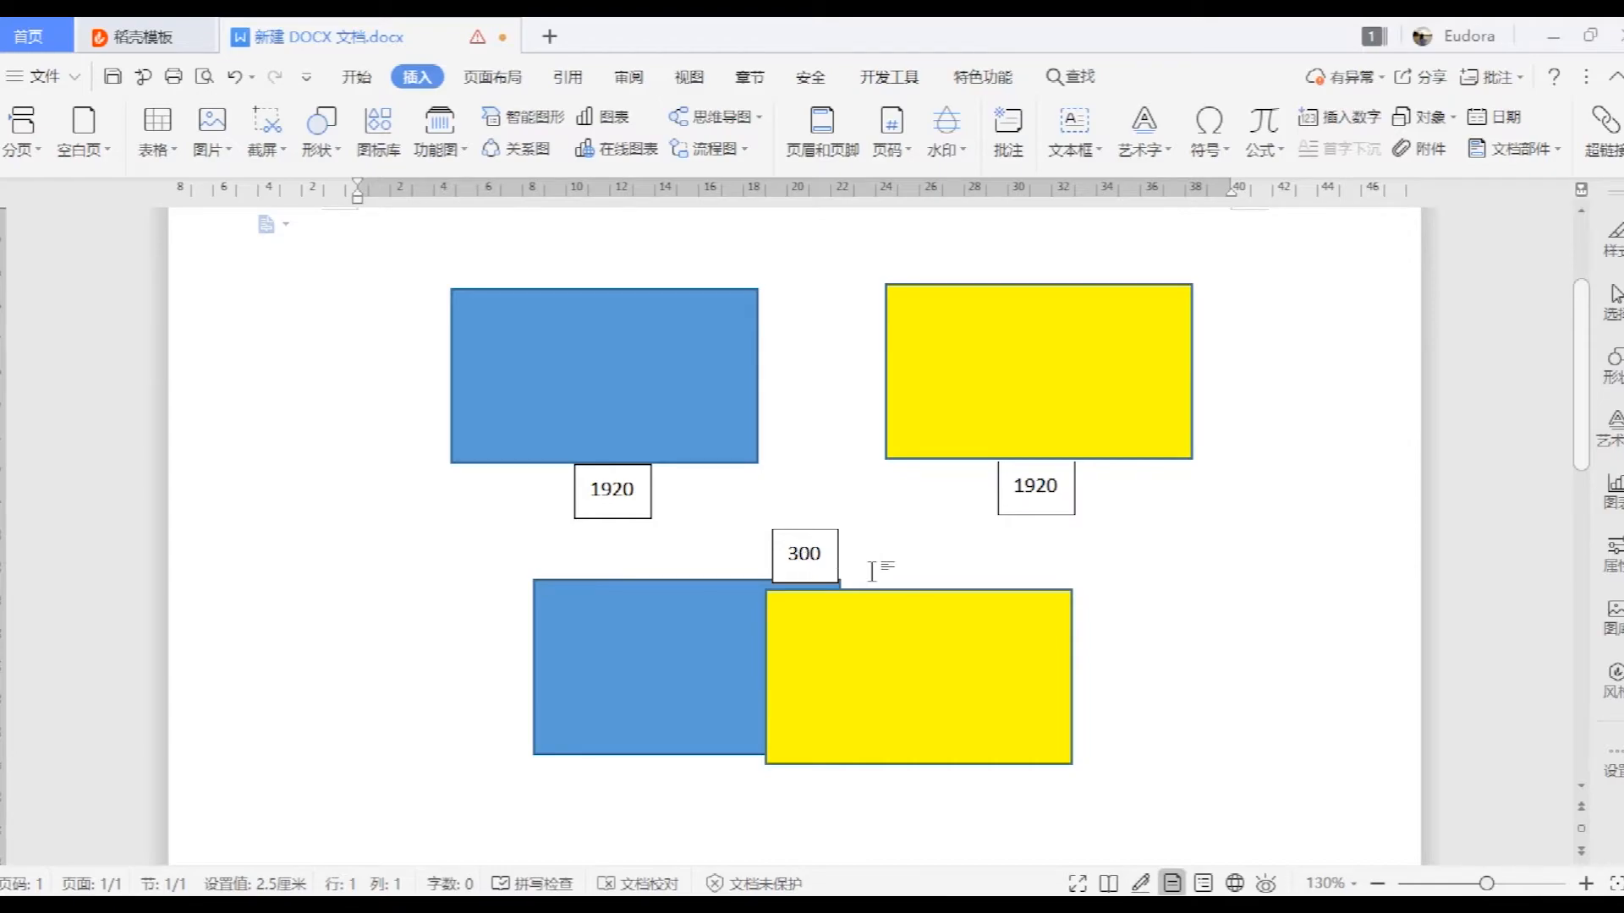
Switch to the overlap diagram in WPS Writer and align the lower yellow rectangle with the blue one below the 300 label
left_click_drag(832, 554, 791, 563)
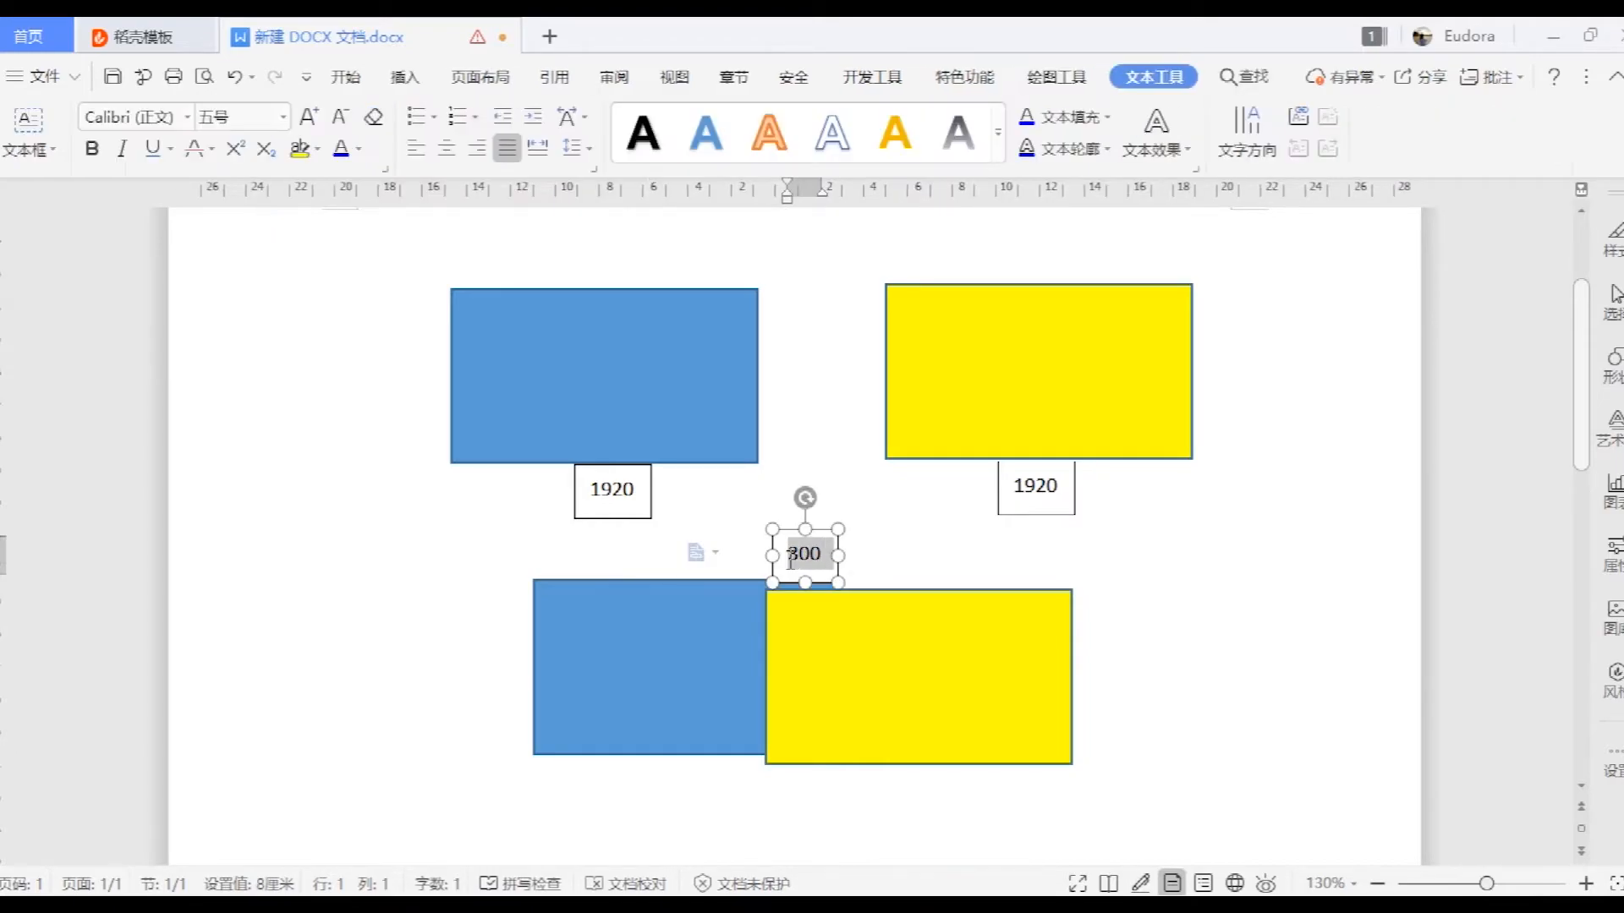
left_click(580, 389)
left_click(1026, 435)
mouse_move(816, 689)
left_mouse_down()
mouse_move(852, 663)
mouse_move(834, 679)
left_mouse_up()
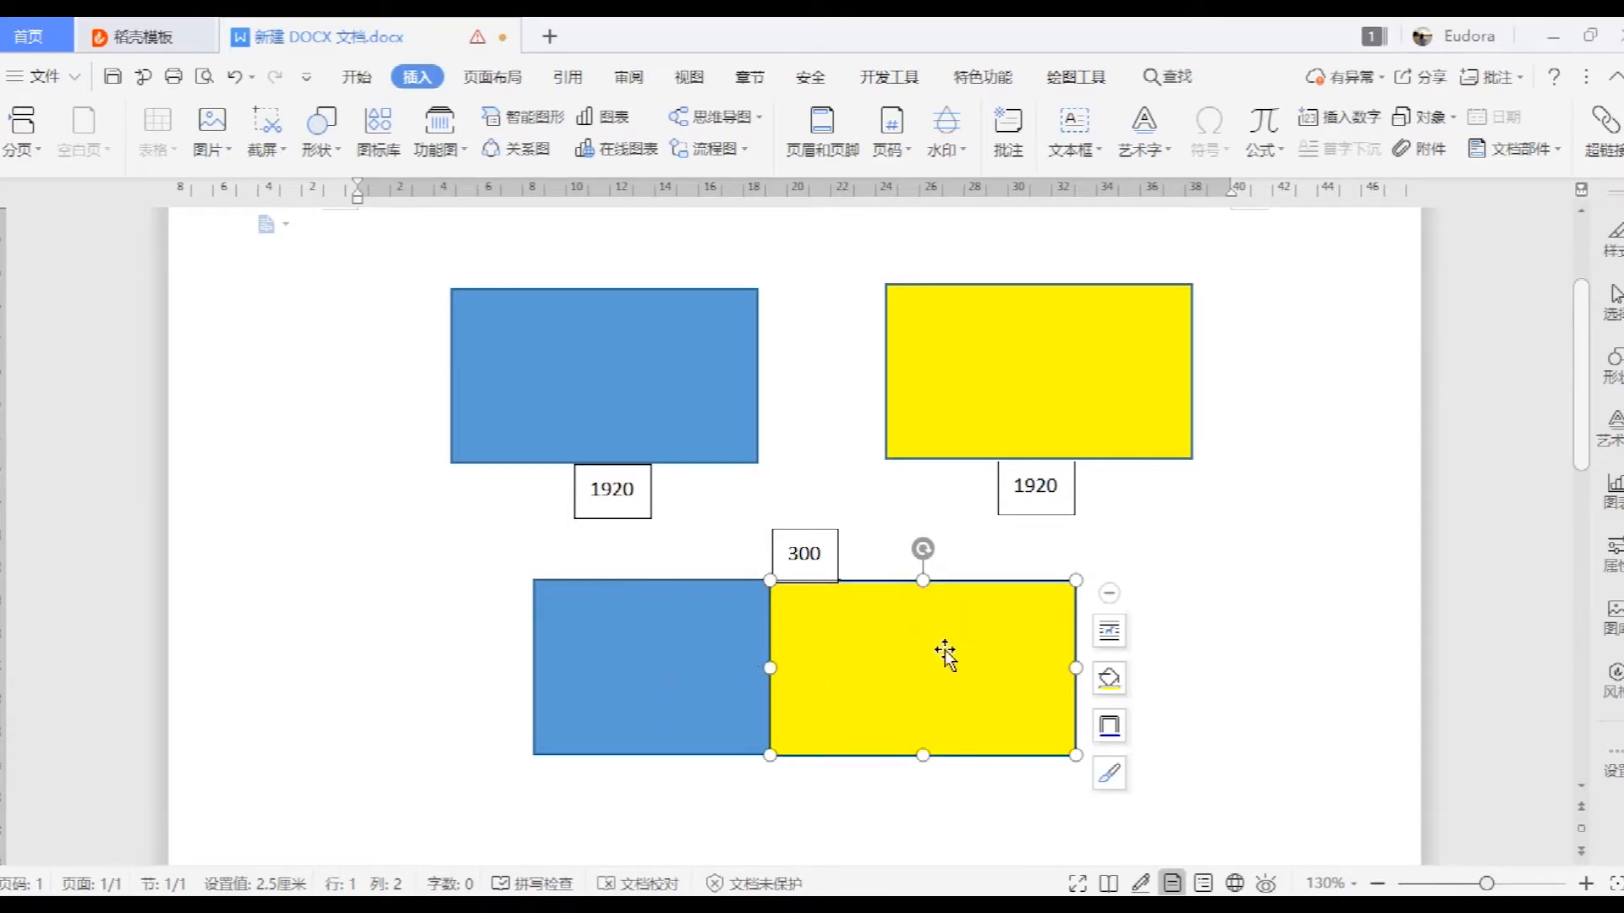
left_click_drag(837, 604, 830, 652)
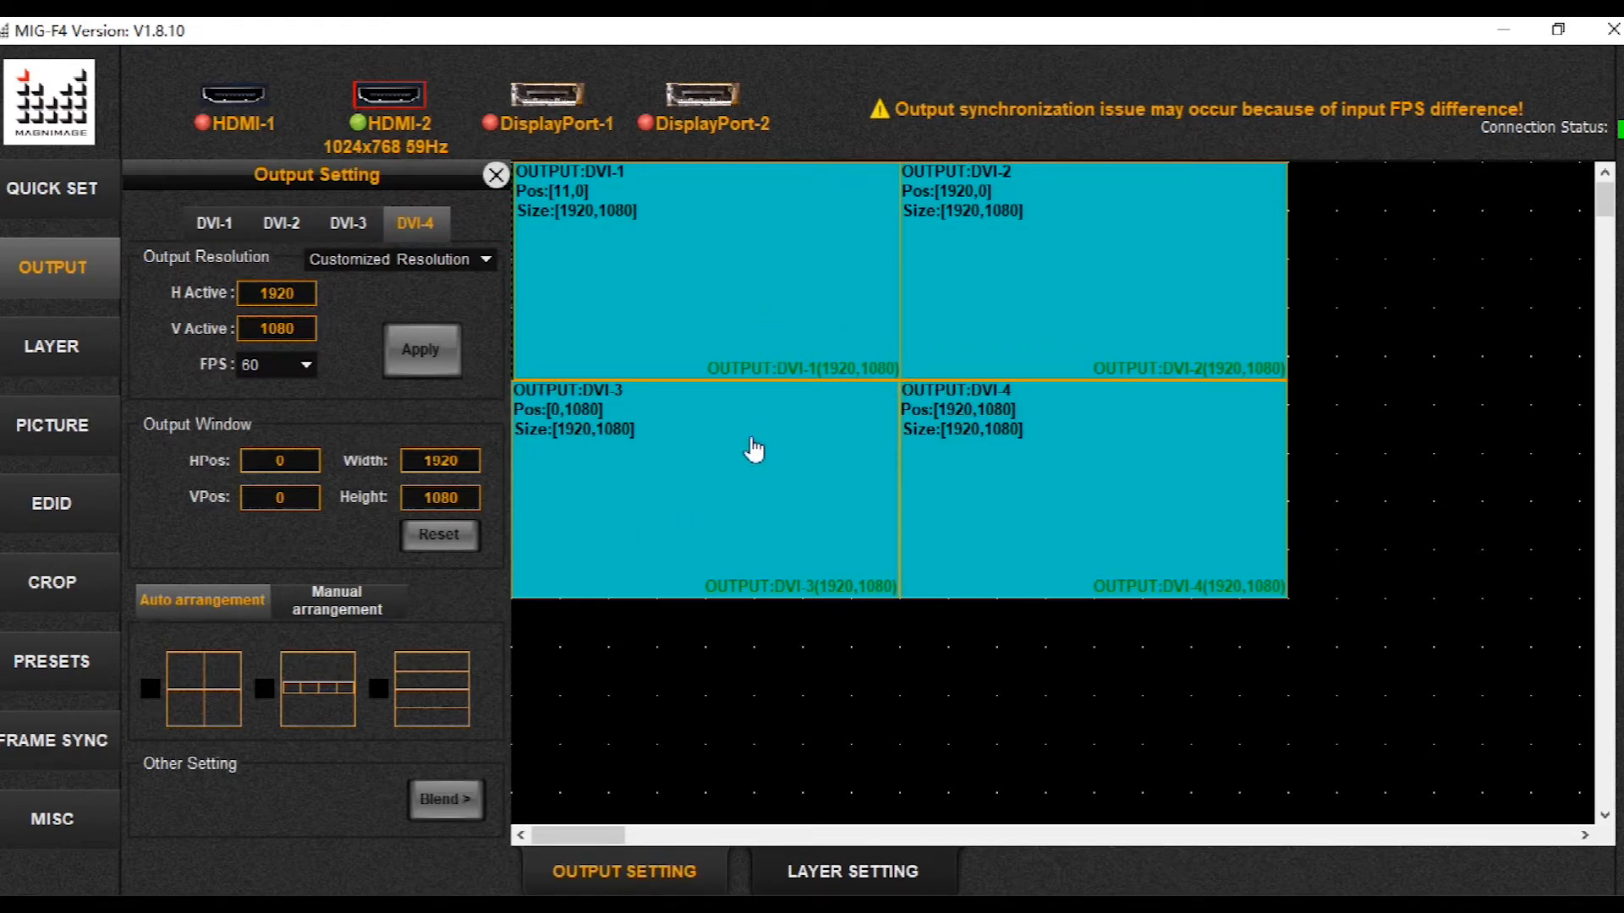
Move DVI-3 to about (125, 2658) and DVI-4 to about (2646, 2556), and snap DVI-1 to (0, 0)
left_click_drag(743, 428, 769, 761)
left_click_drag(1122, 475, 1268, 774)
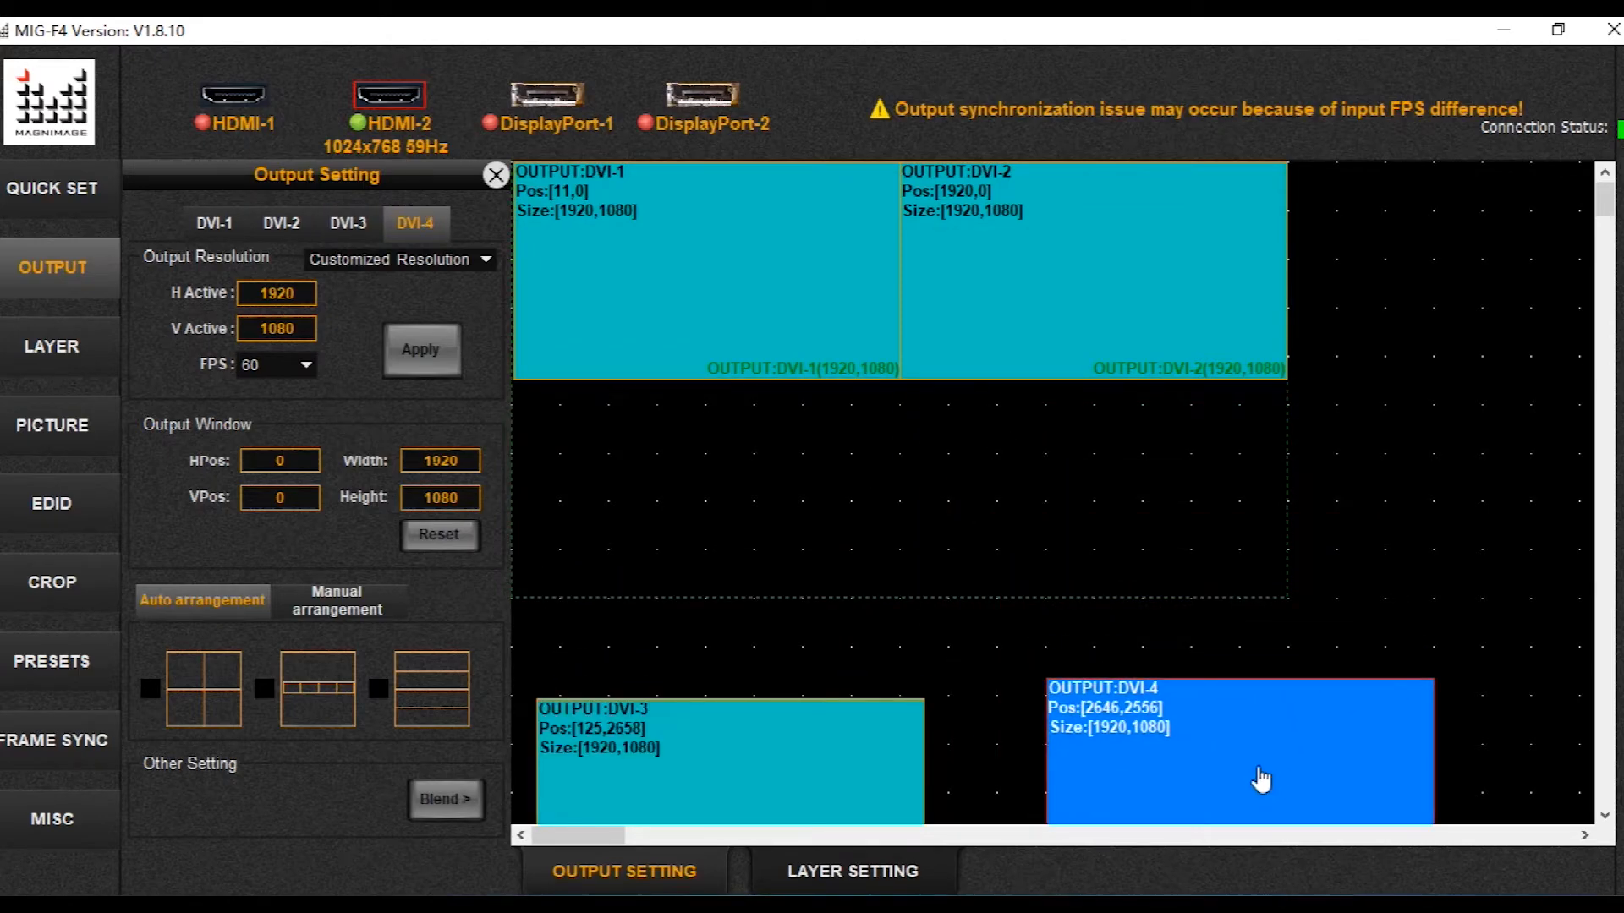
left_click(737, 280)
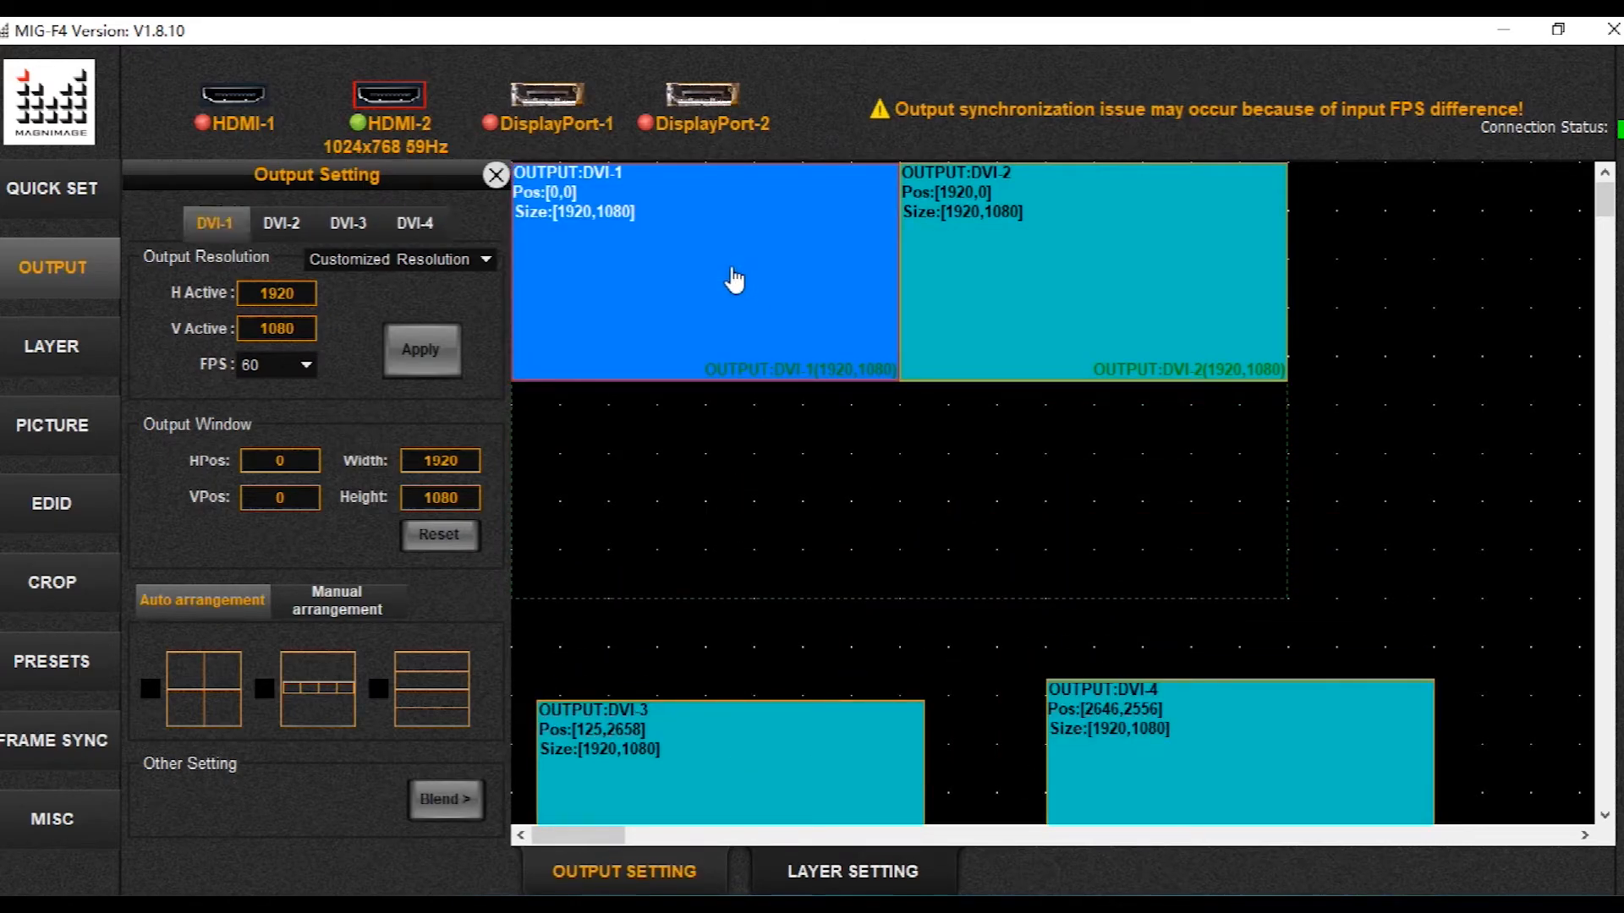
Overlap DVI-2 onto DVI-1 and set its horizontal position to 1620 with manual arrangement
left_click_drag(1076, 275, 1028, 295)
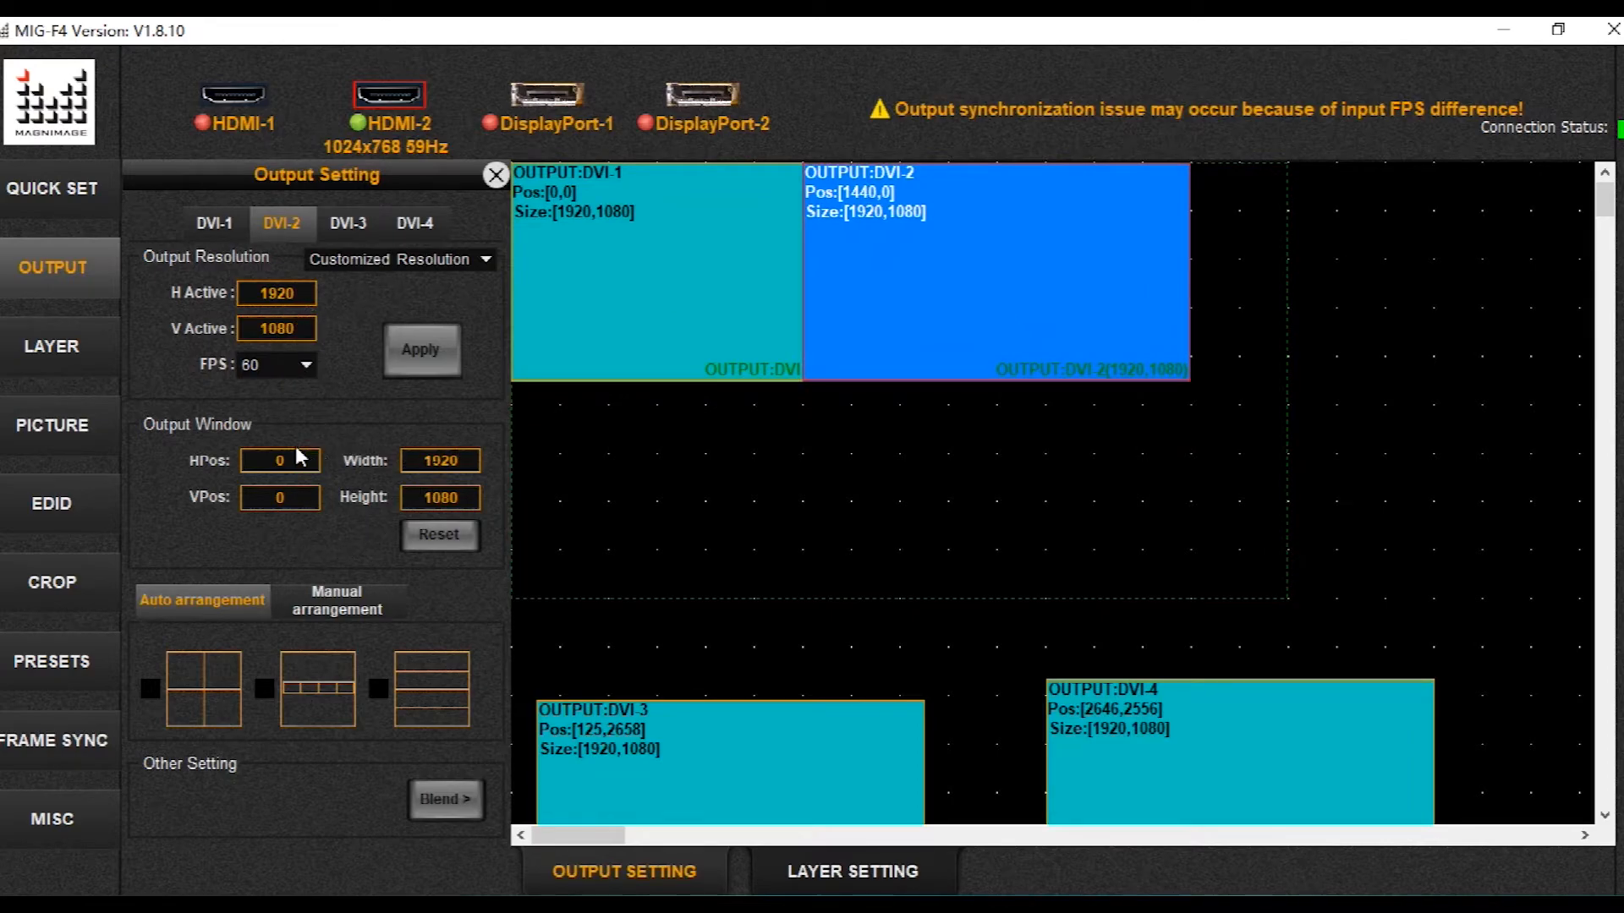
left_click(1075, 304)
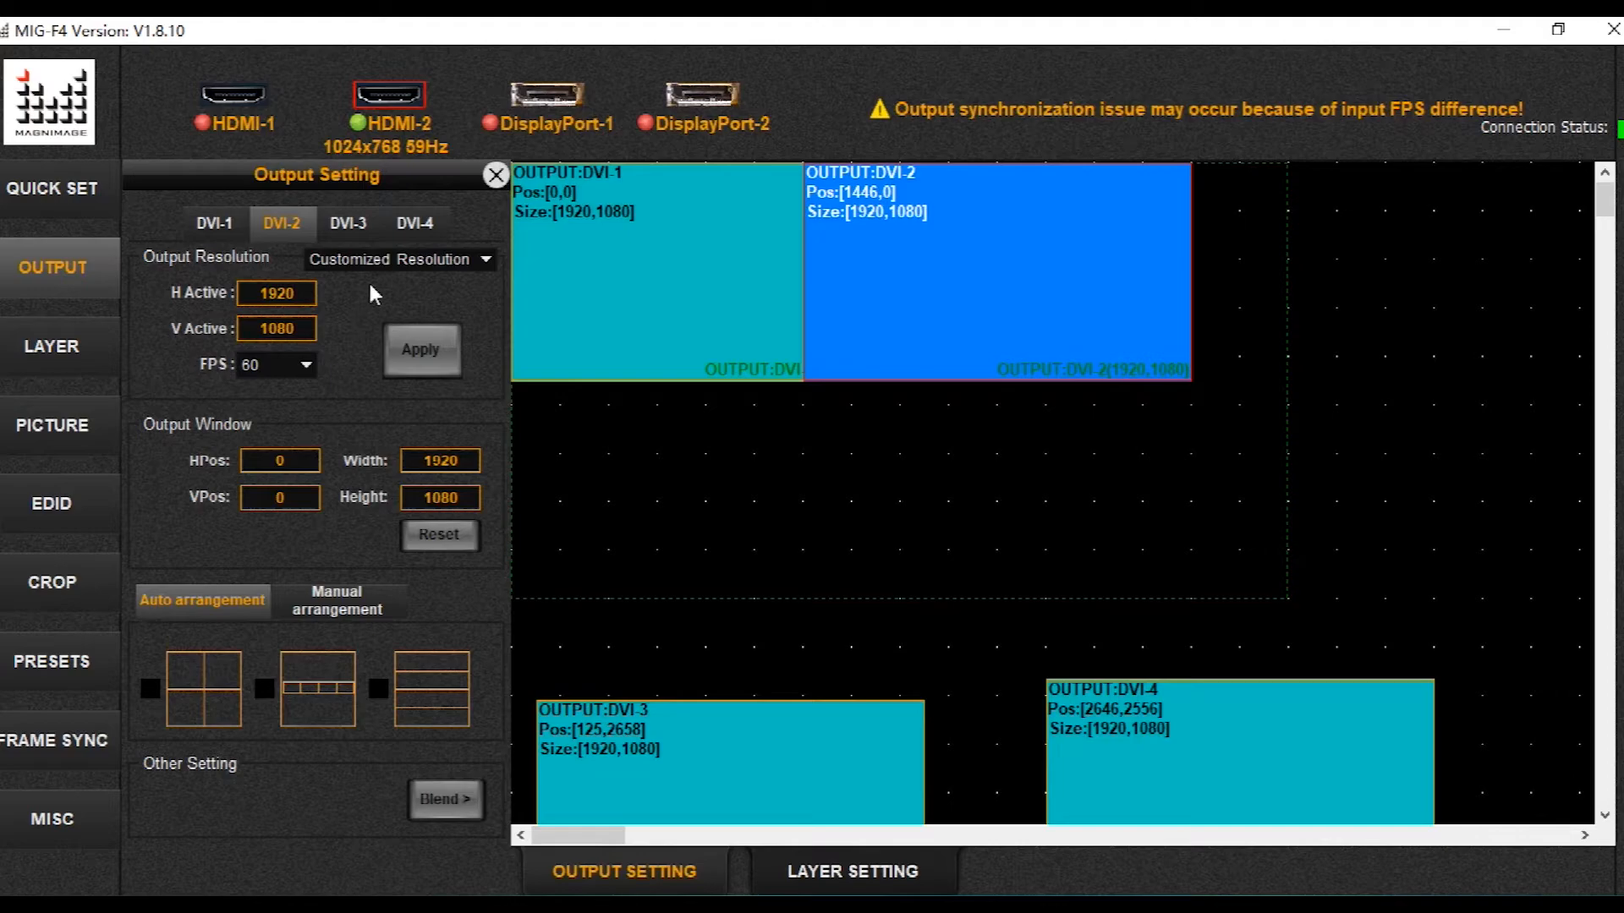
left_click(360, 594)
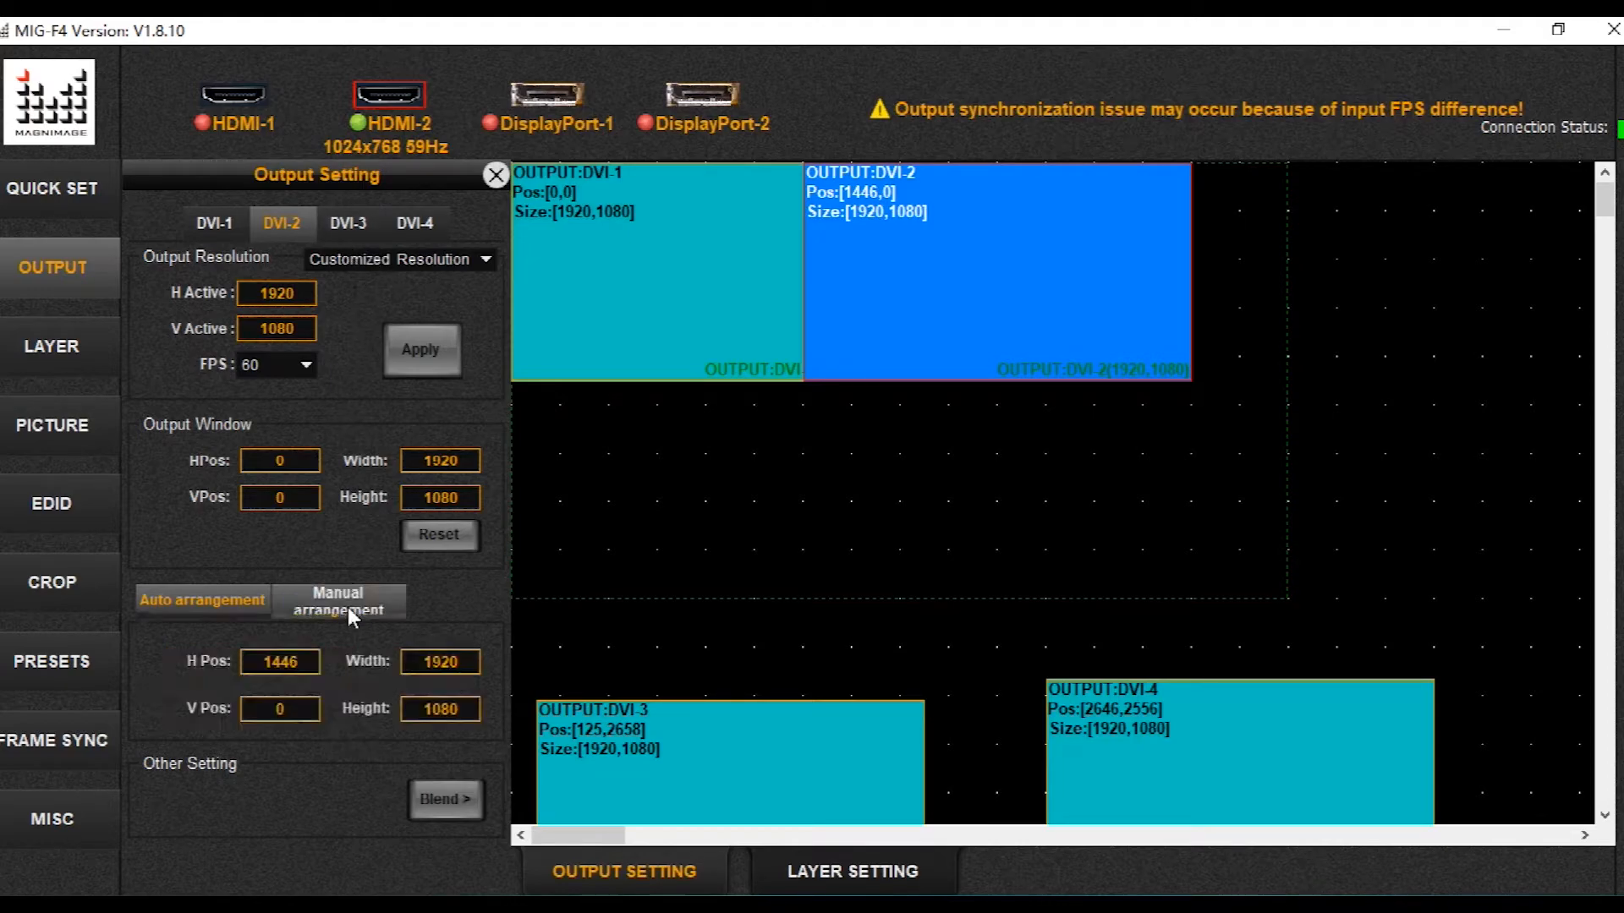
left_click_drag(312, 661, 213, 662)
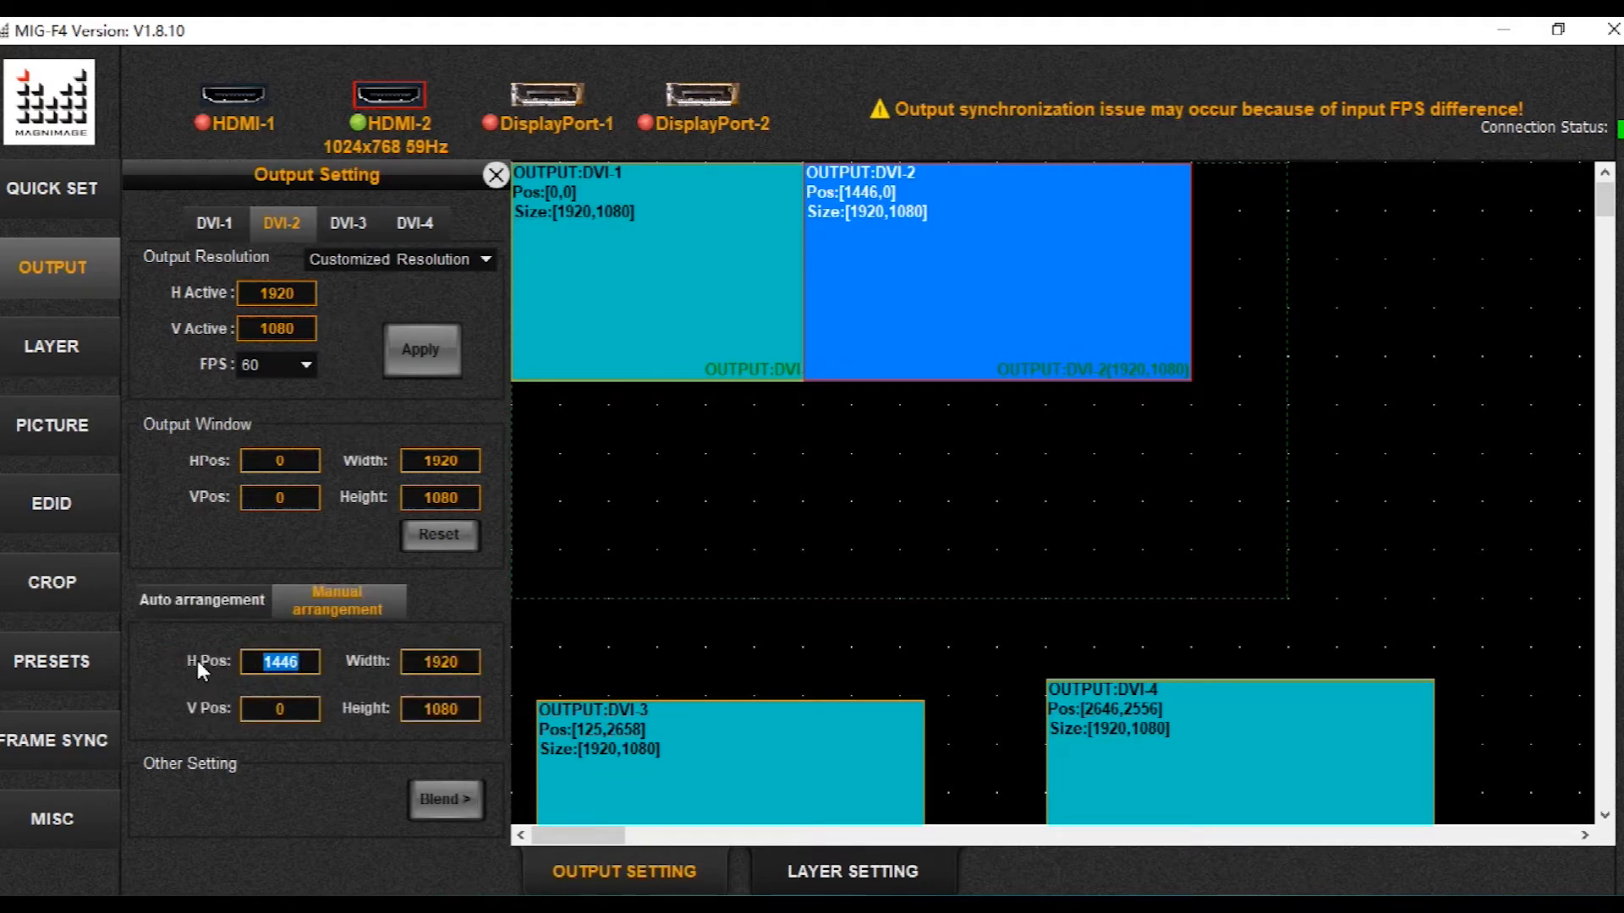
type("1620")
key("Return")
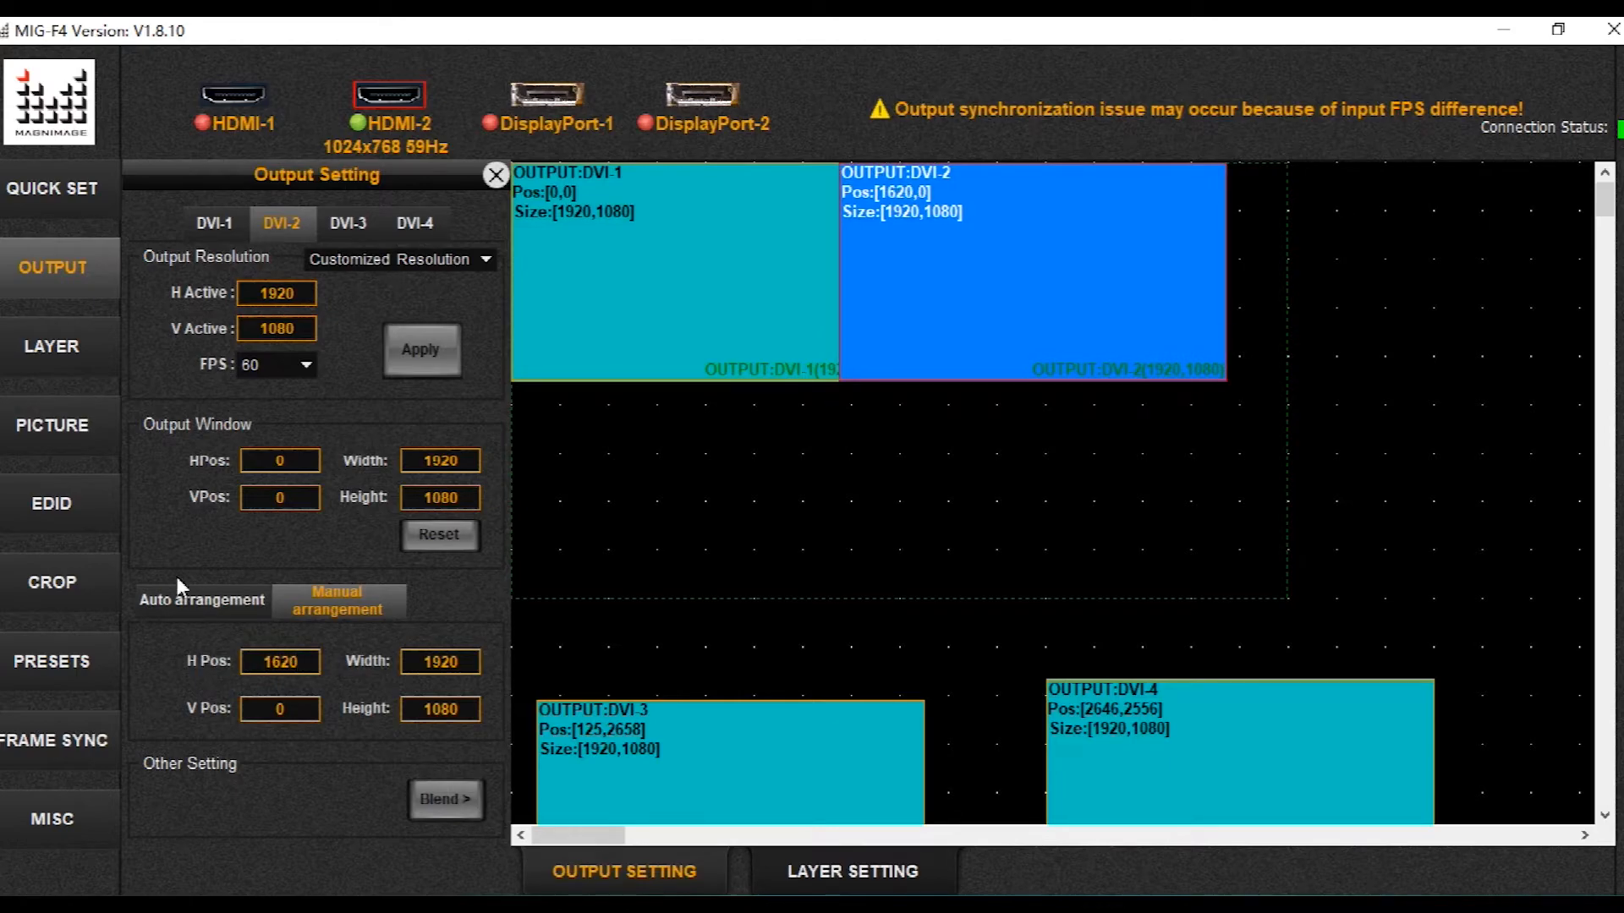
Open the edge blend settings for DVI-1 and enable edge blending on H1, keeping it off on V1
left_click(656, 235)
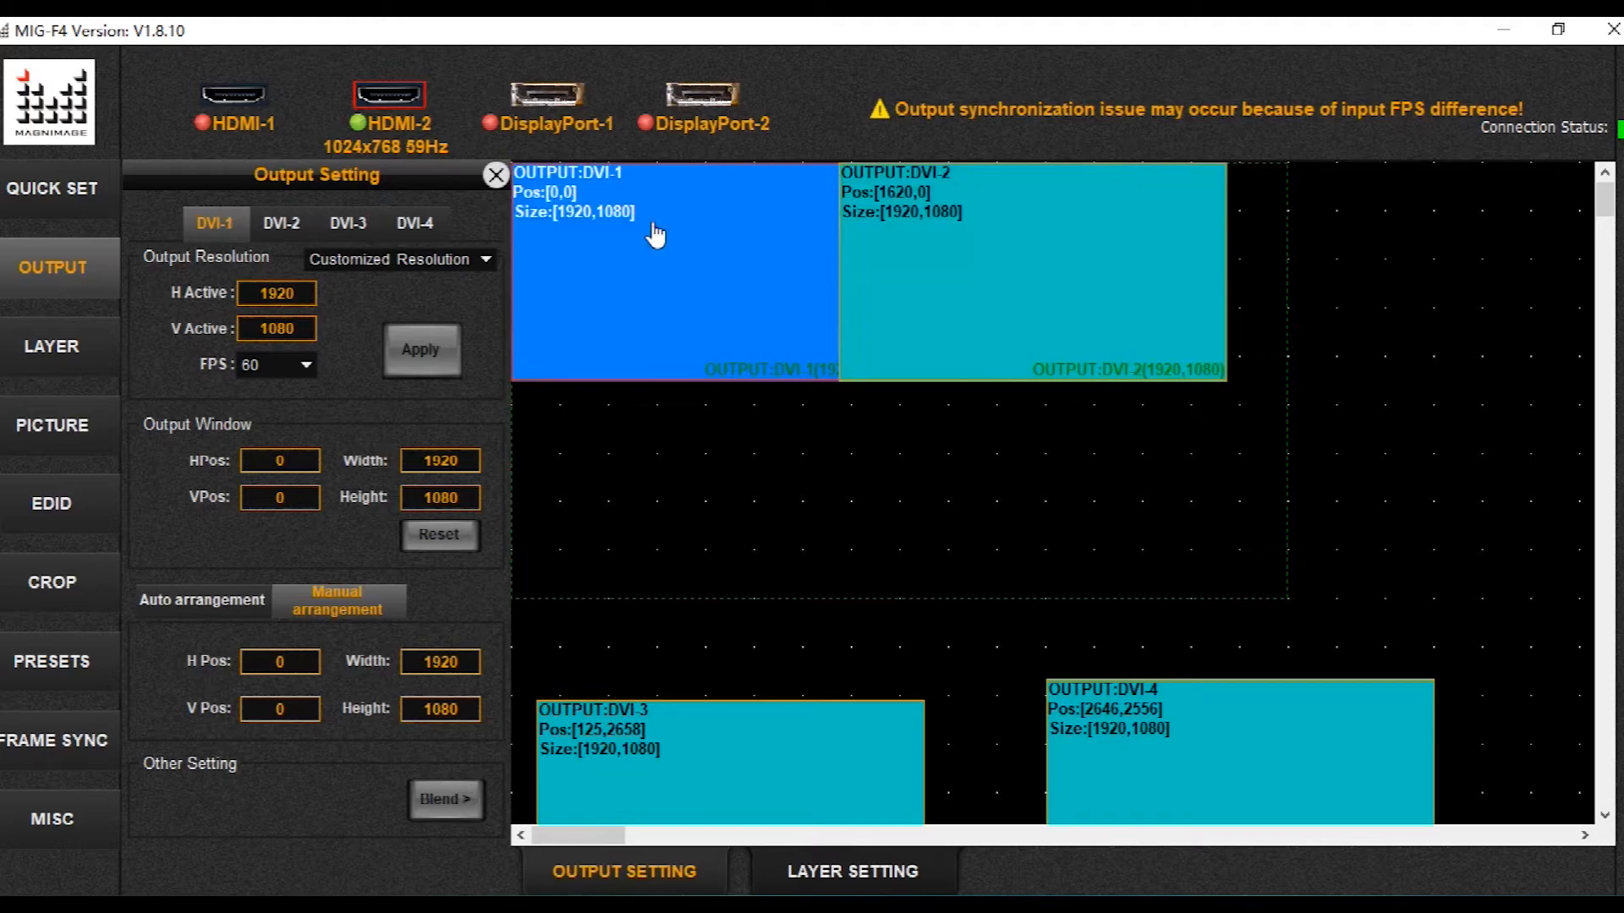
left_click(446, 800)
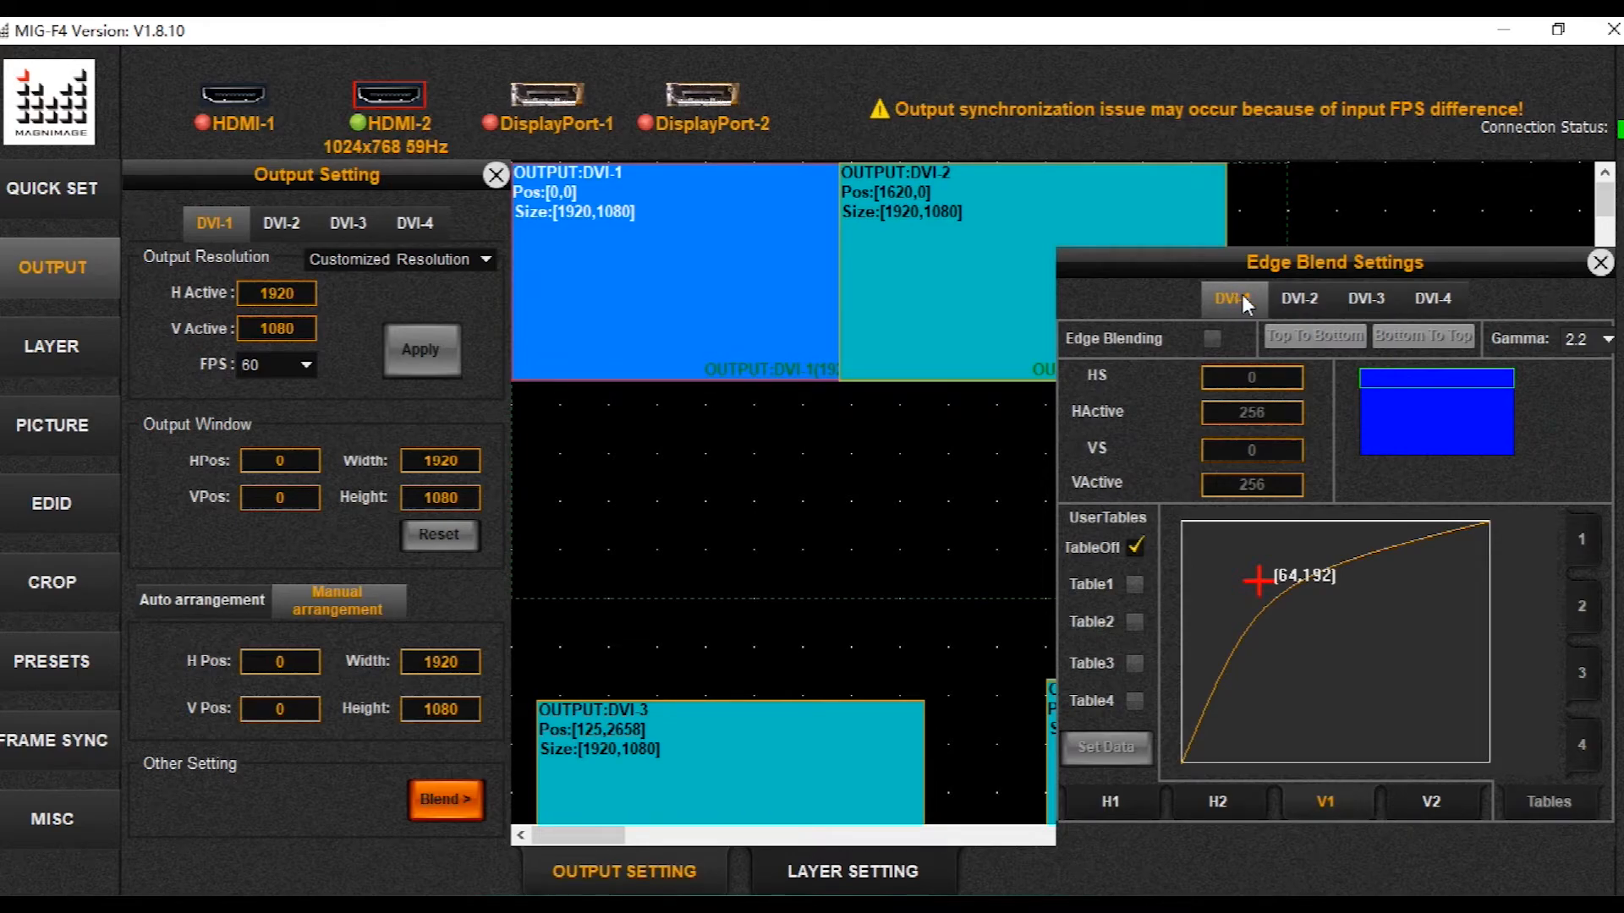
left_click(1212, 338)
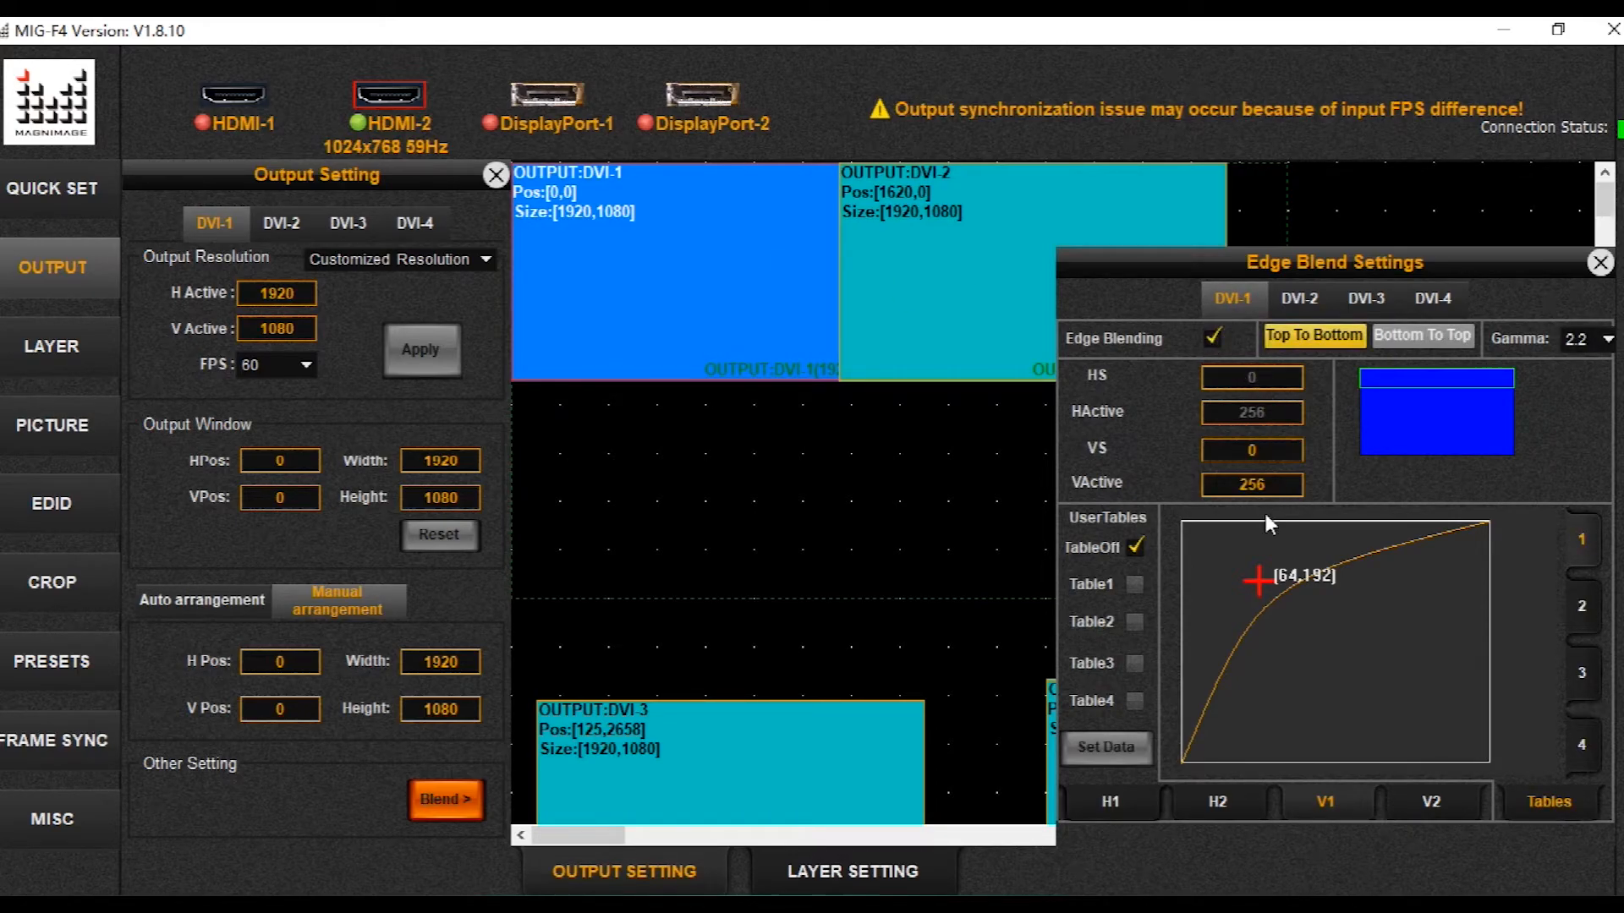
left_click(1121, 797)
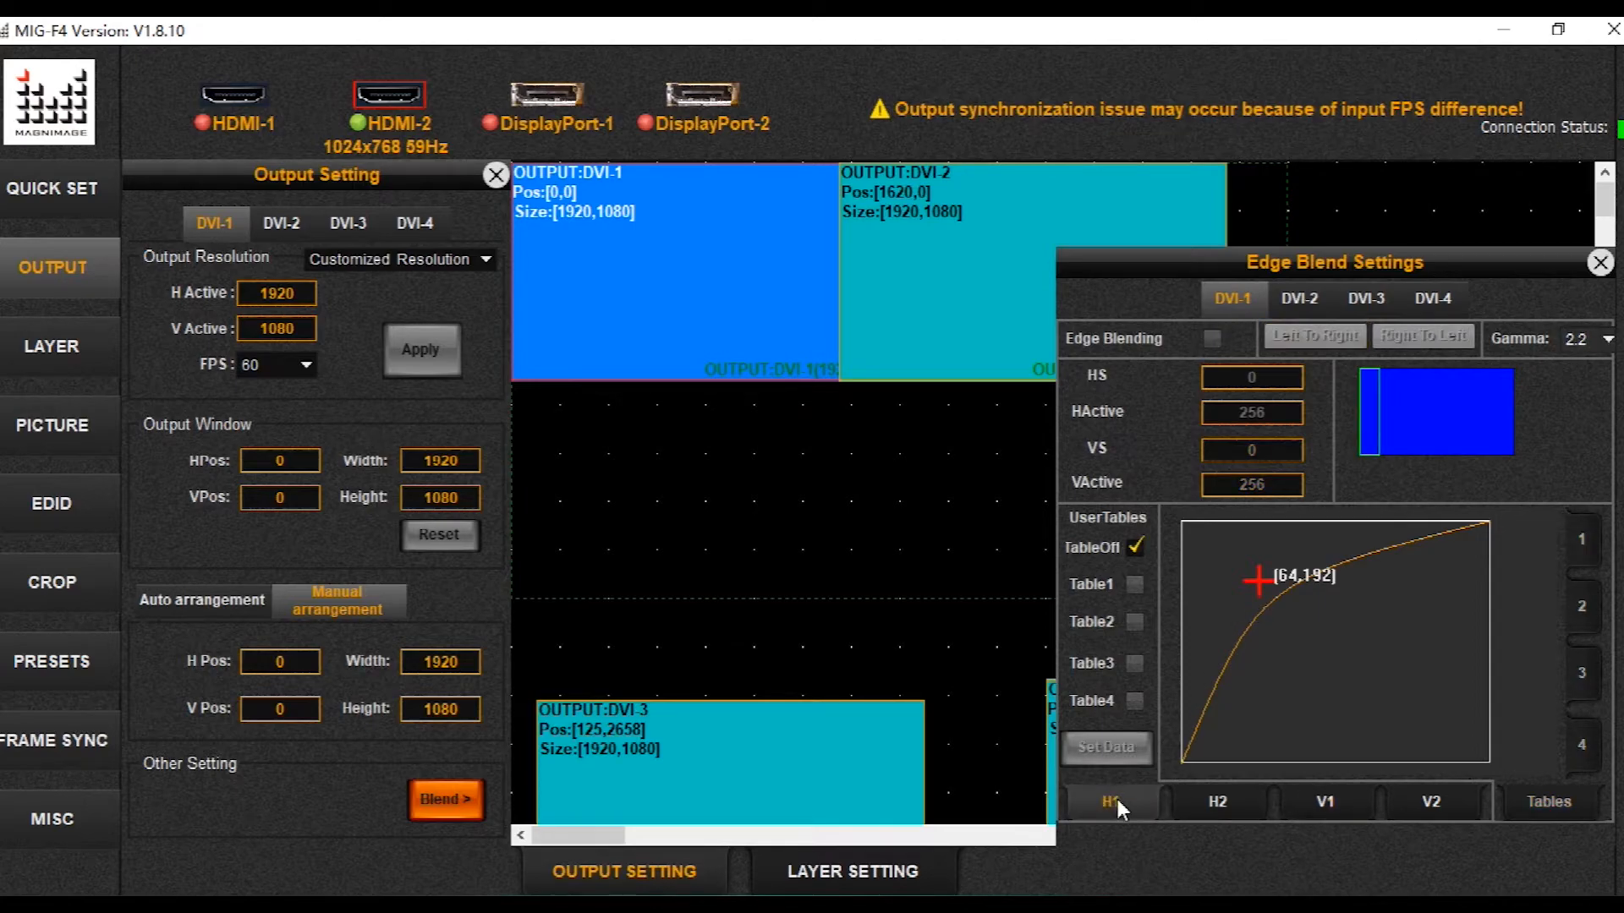
left_click(1209, 340)
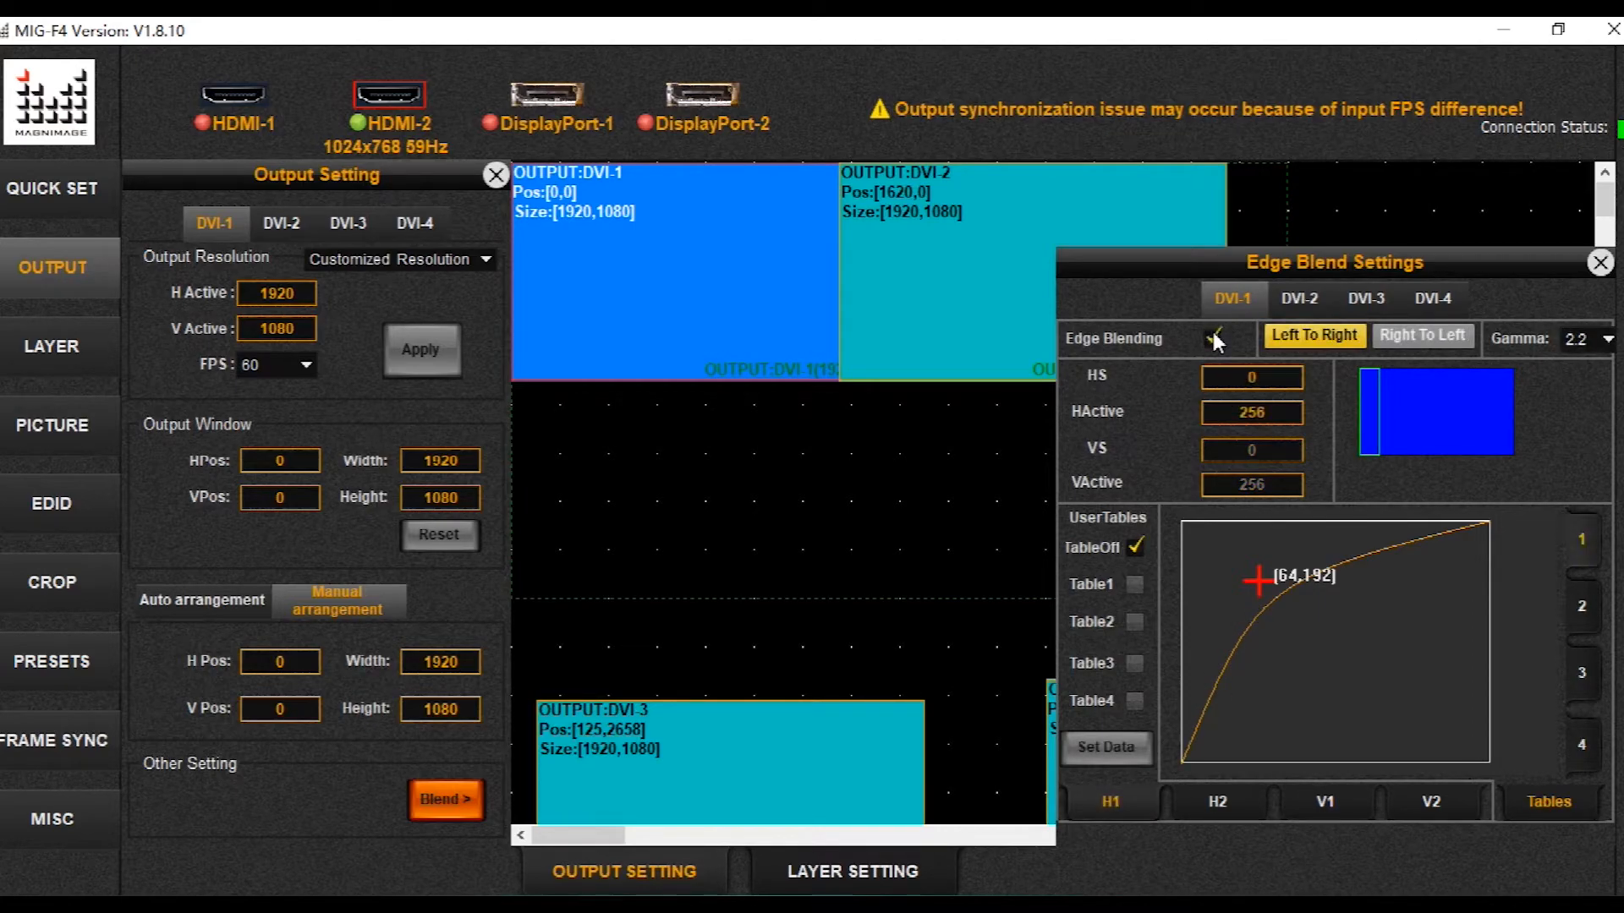
left_click(1325, 802)
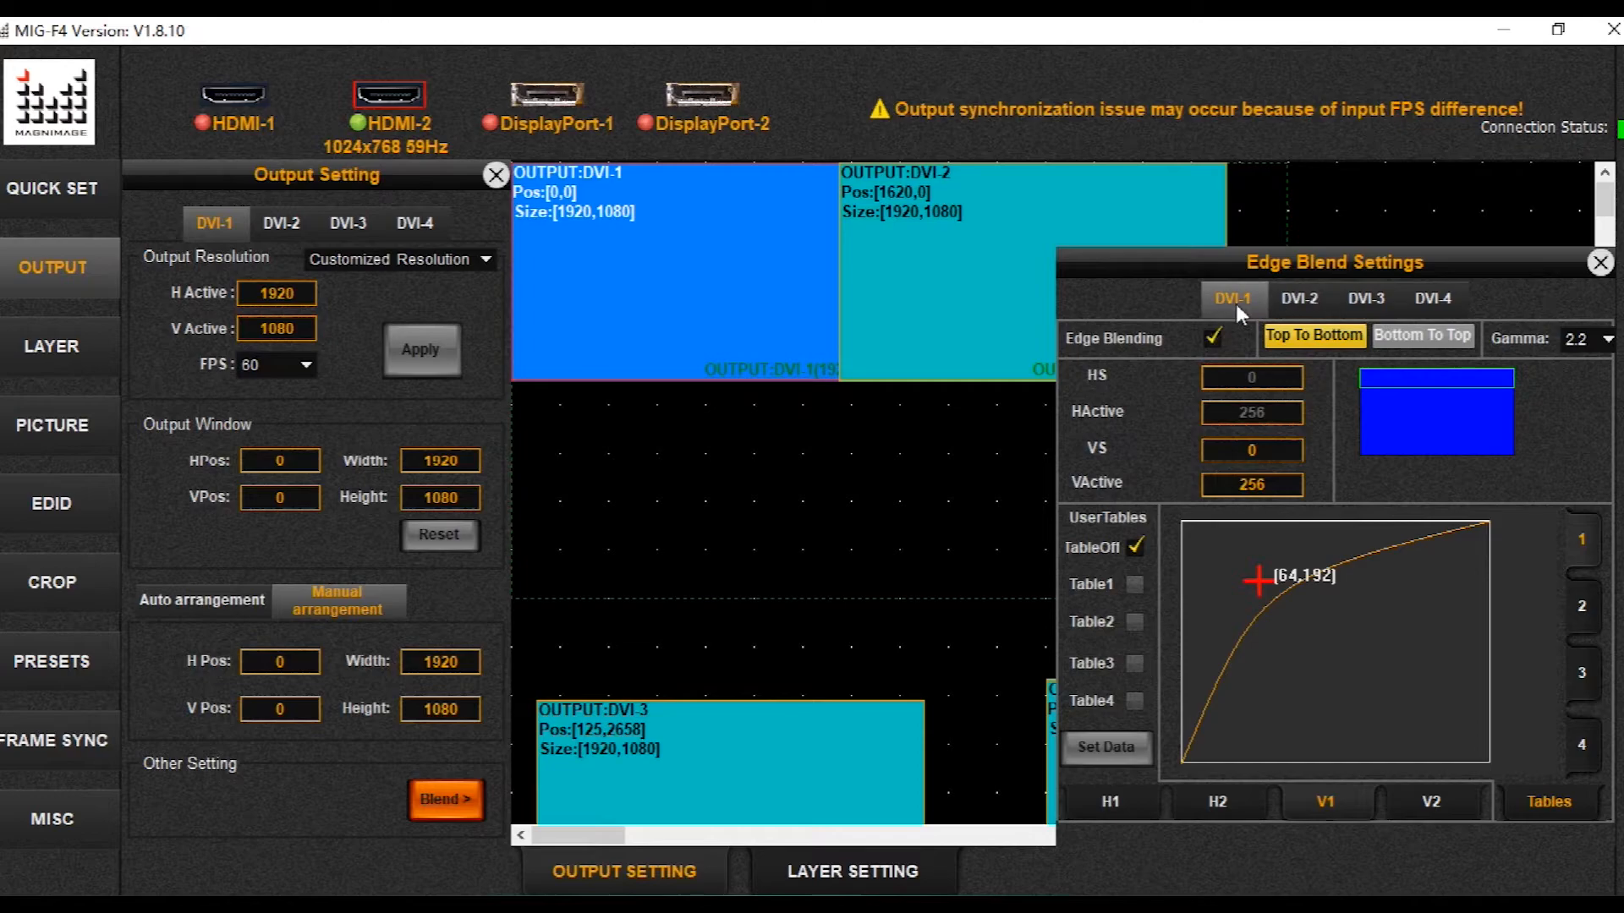
left_click(1213, 338)
left_click(1110, 800)
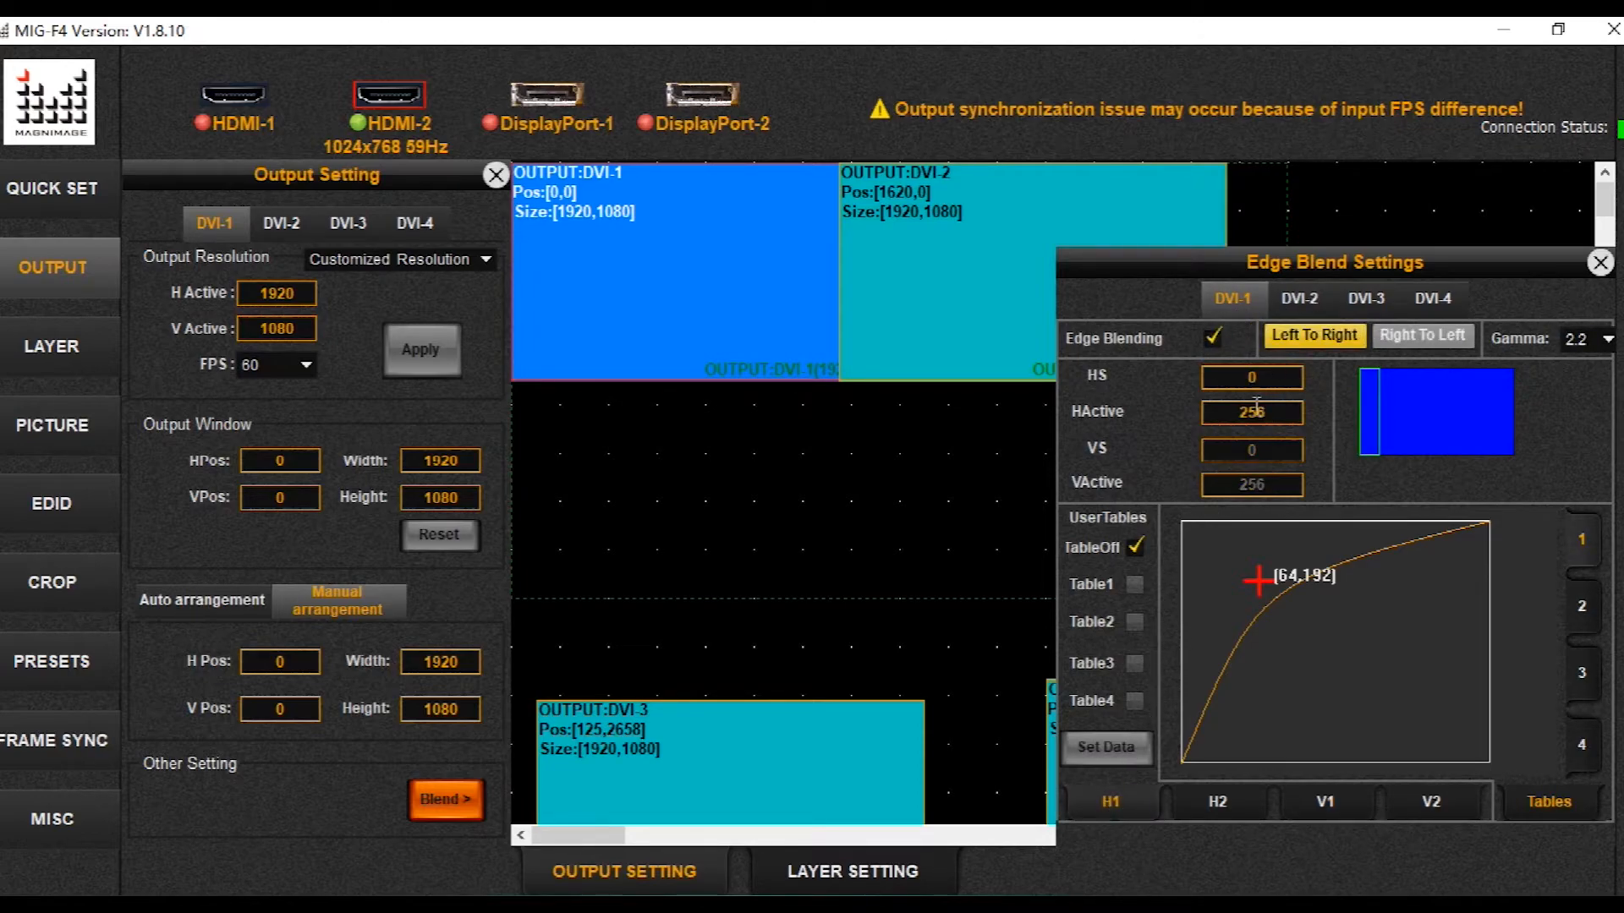
Set DVI-1's H1 blend to HS 1620 and HActive 300 with the Right To Left direction
left_click_drag(1271, 378, 1208, 380)
type("1620")
left_click_drag(1282, 408, 1203, 413)
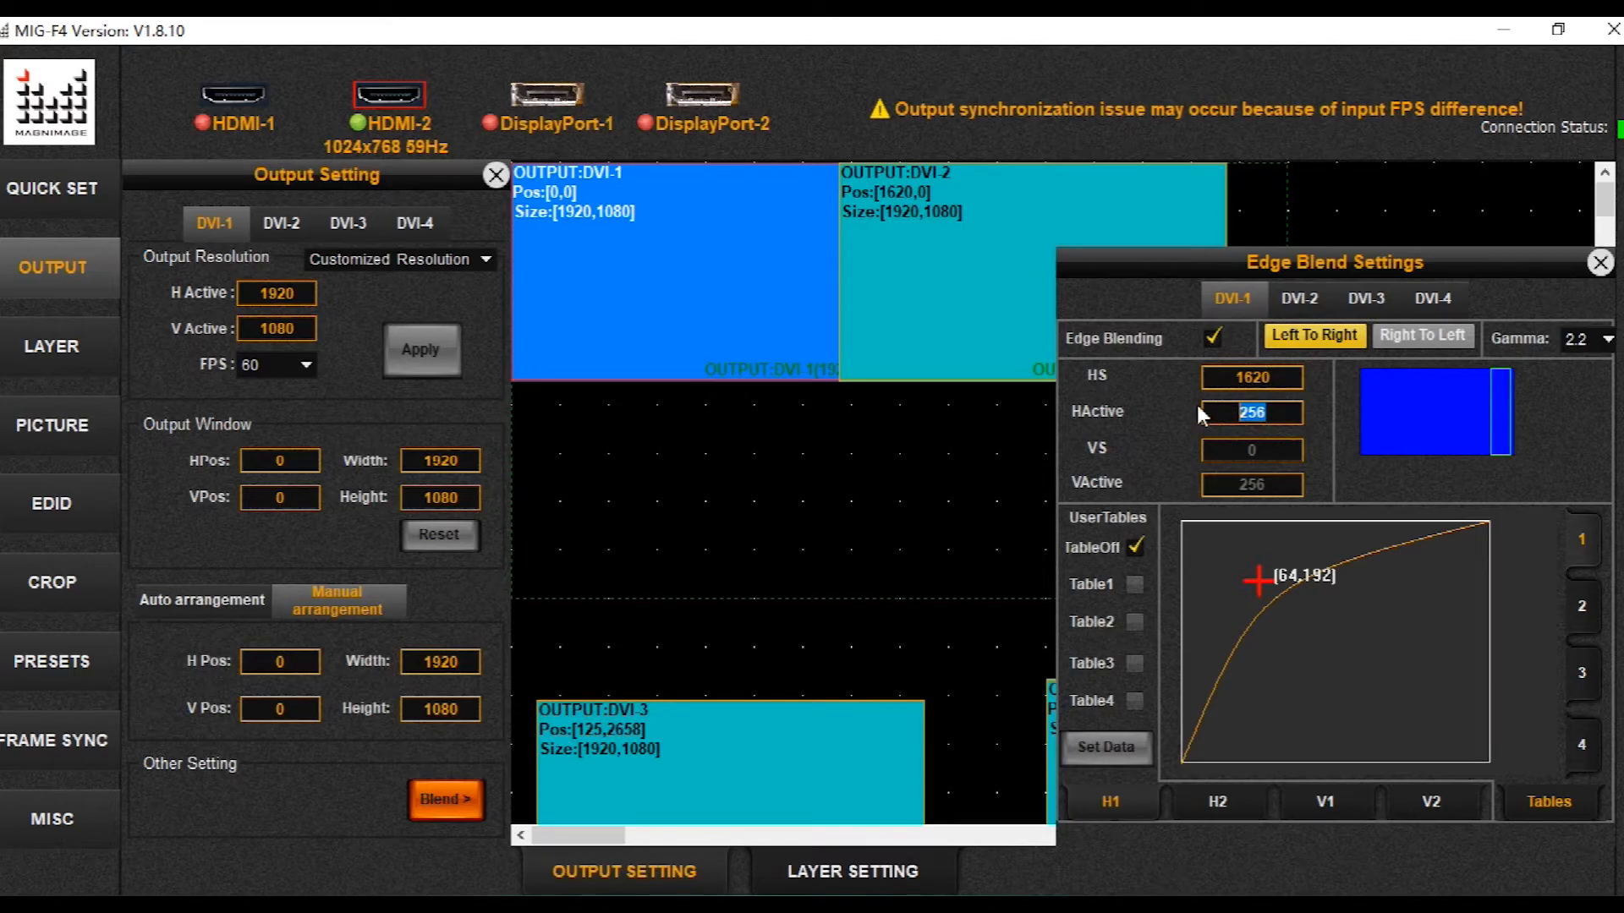
type("300")
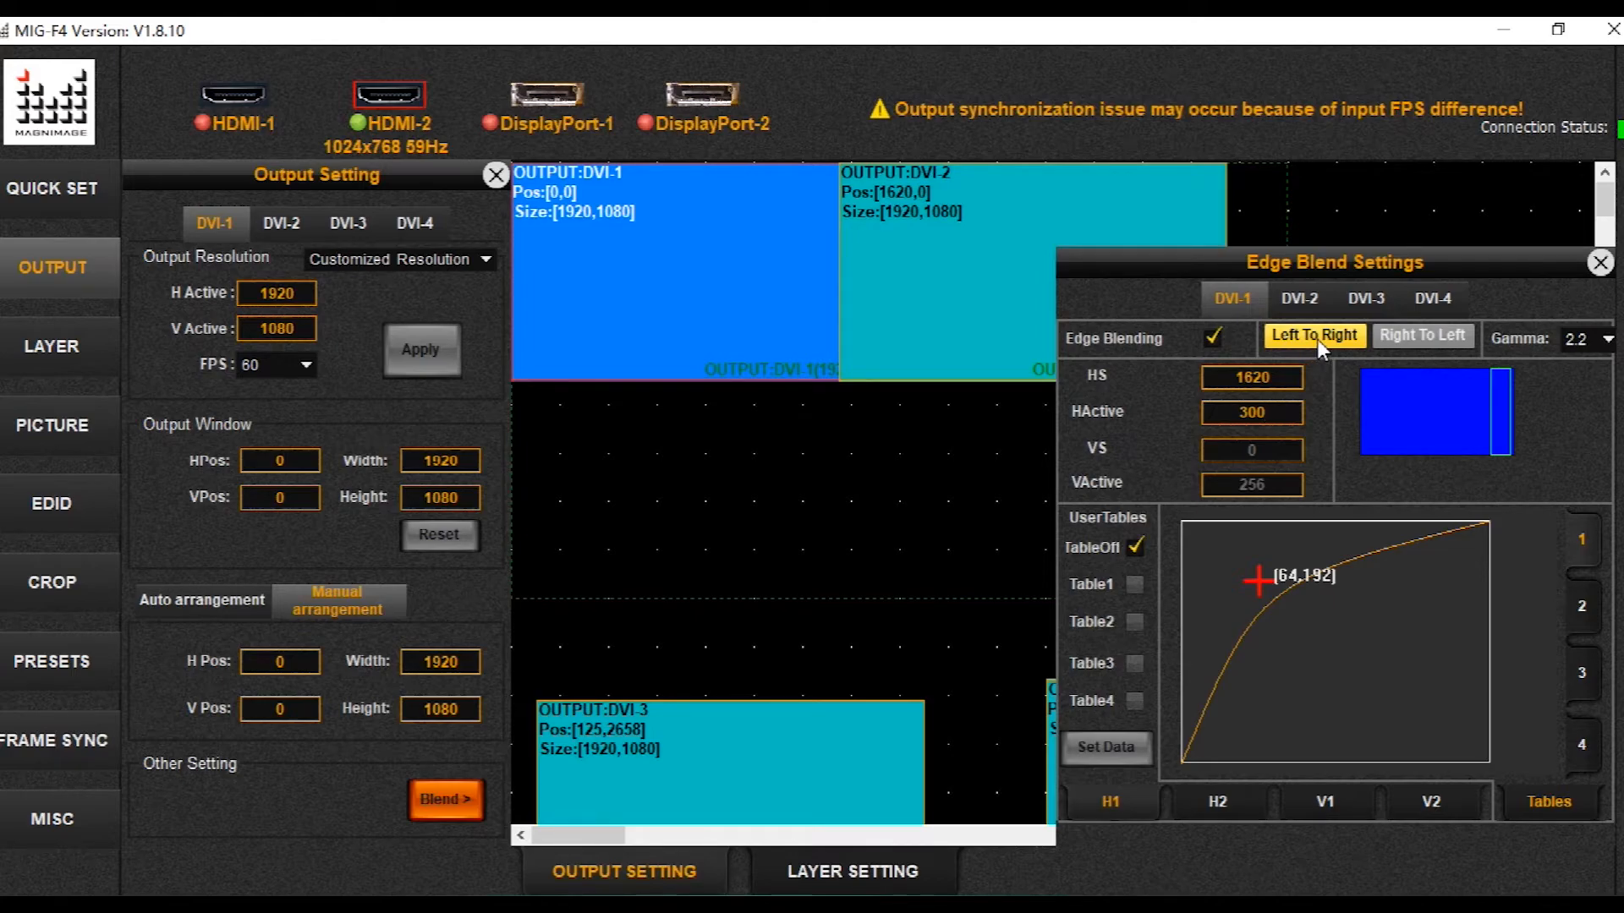
left_click(1423, 338)
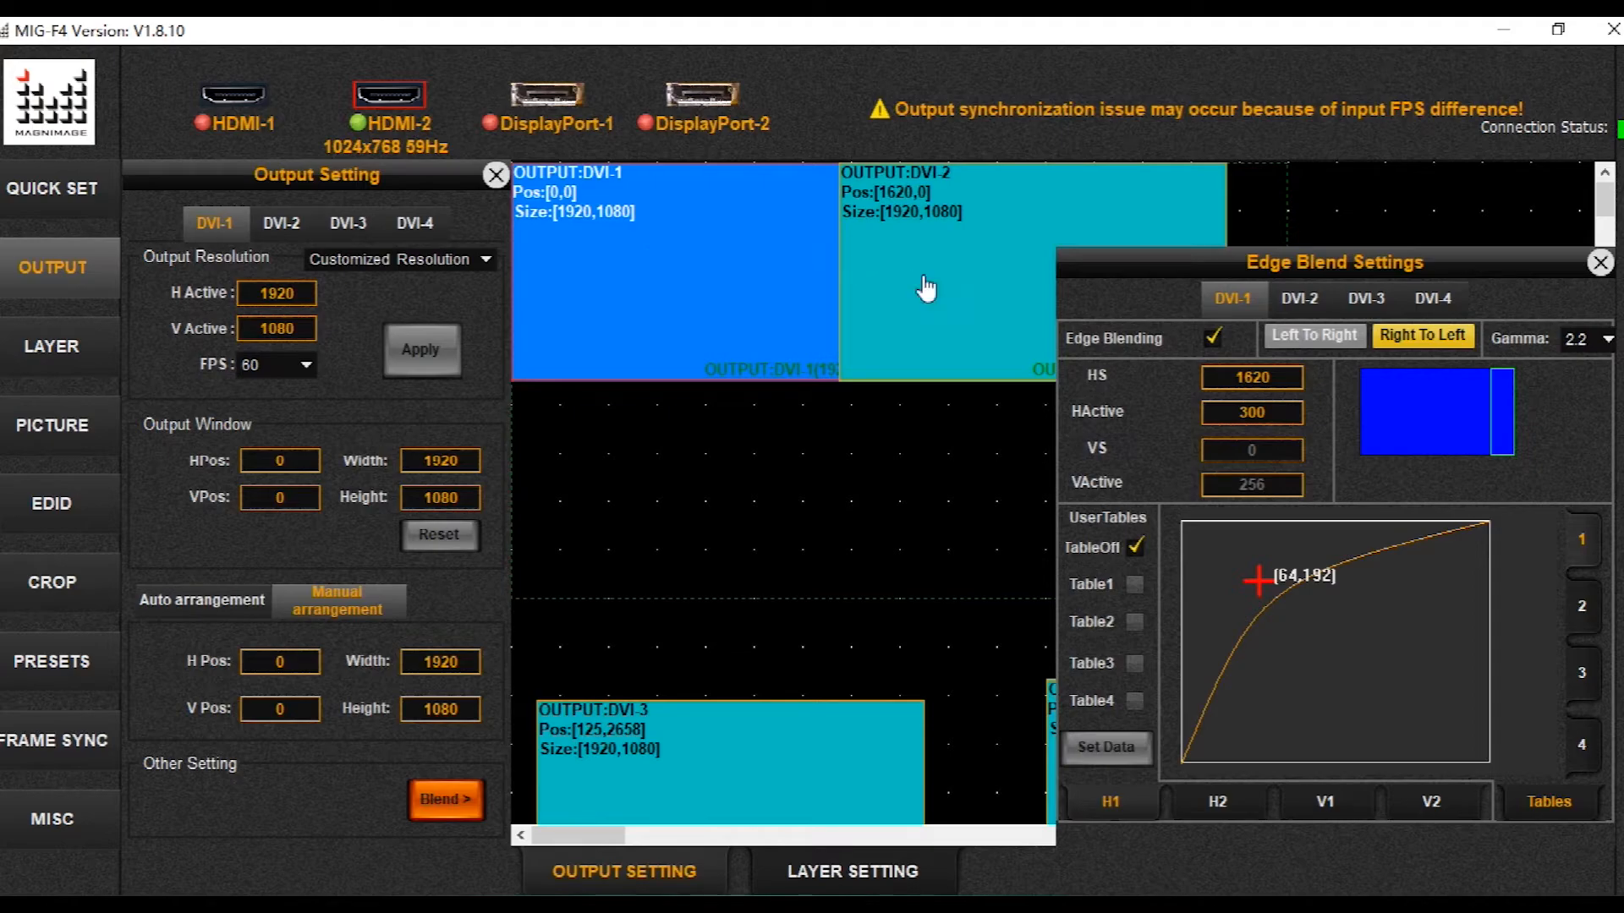
Enable H1 edge blending for DVI-2 with HActive 300 and the Left To Right direction, and set the data
left_click(1304, 301)
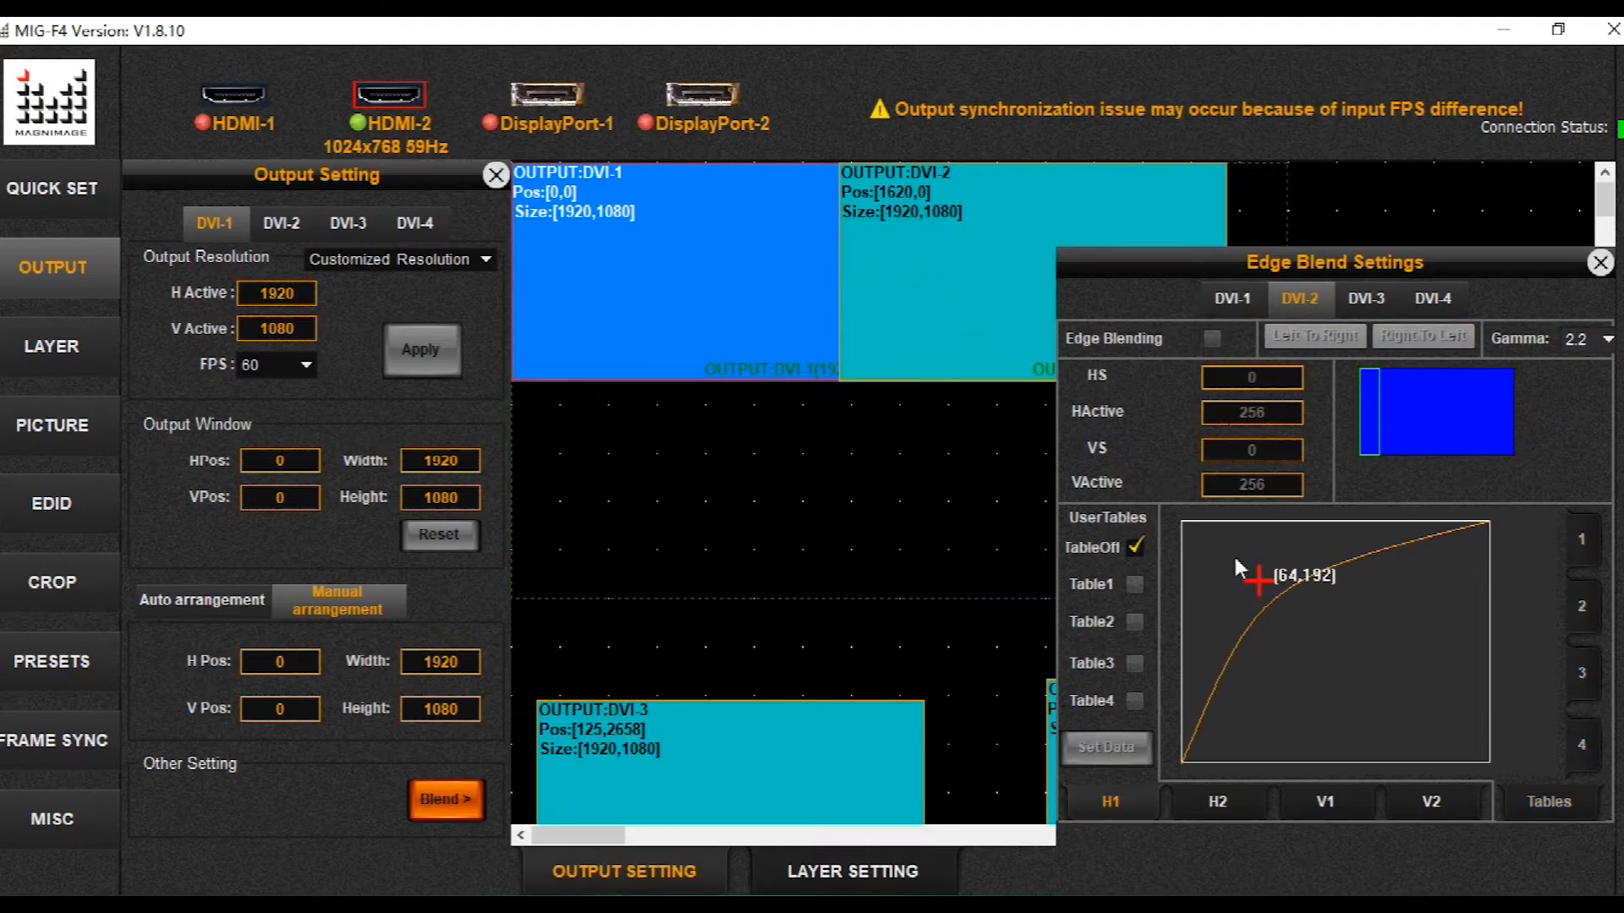
left_click(1216, 337)
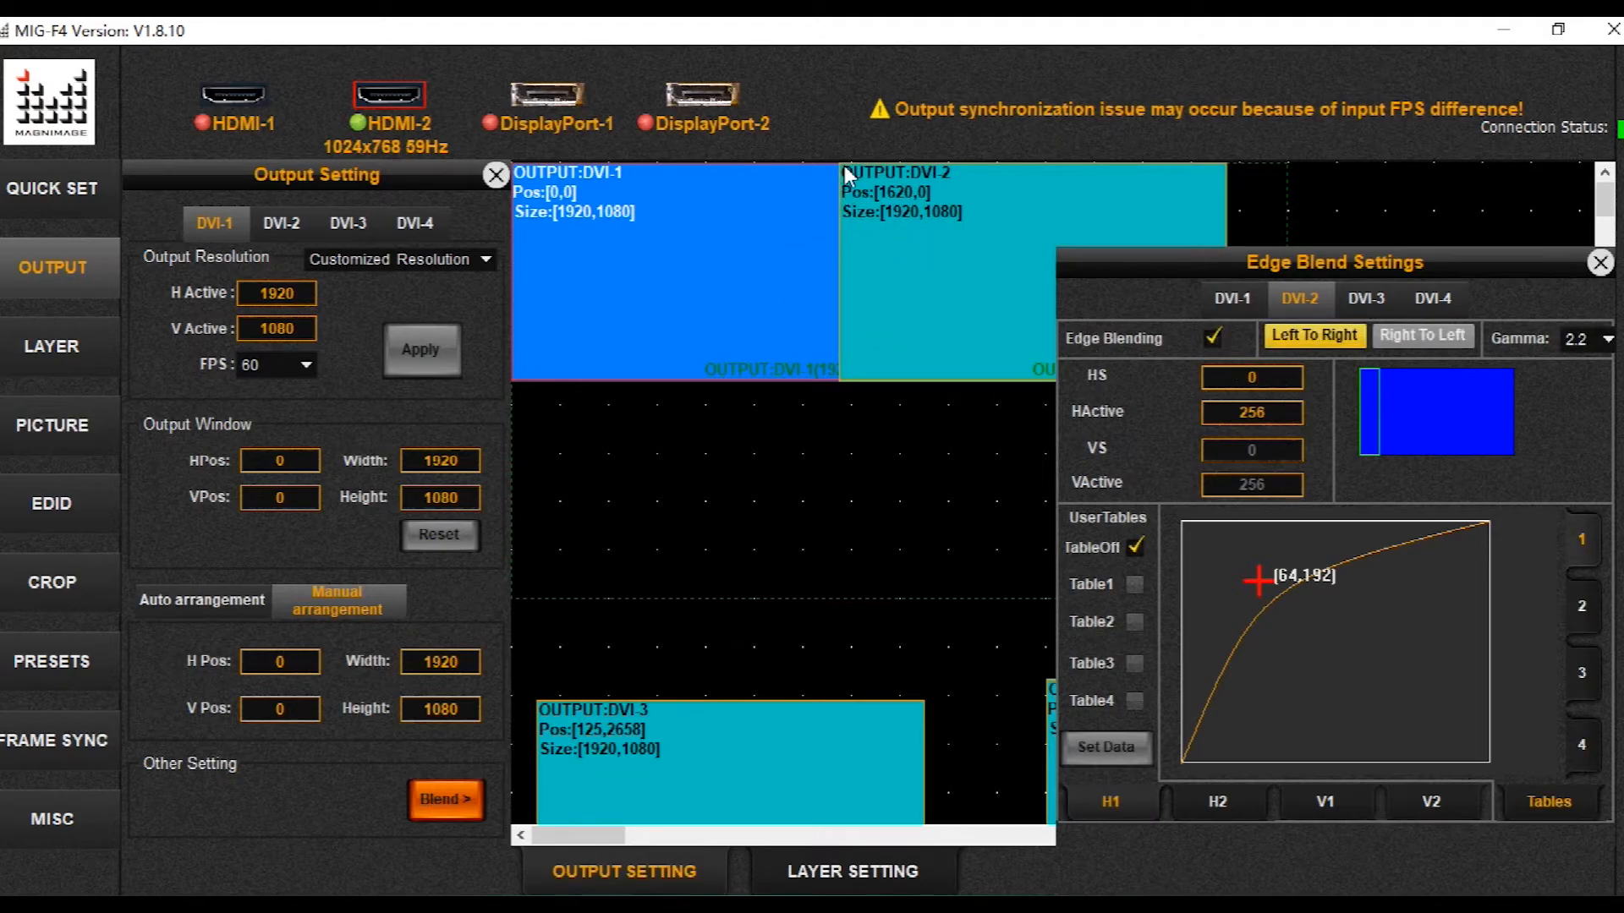
double_click(1280, 413)
type("300")
left_click(1316, 335)
left_click_drag(1483, 256, 1389, 209)
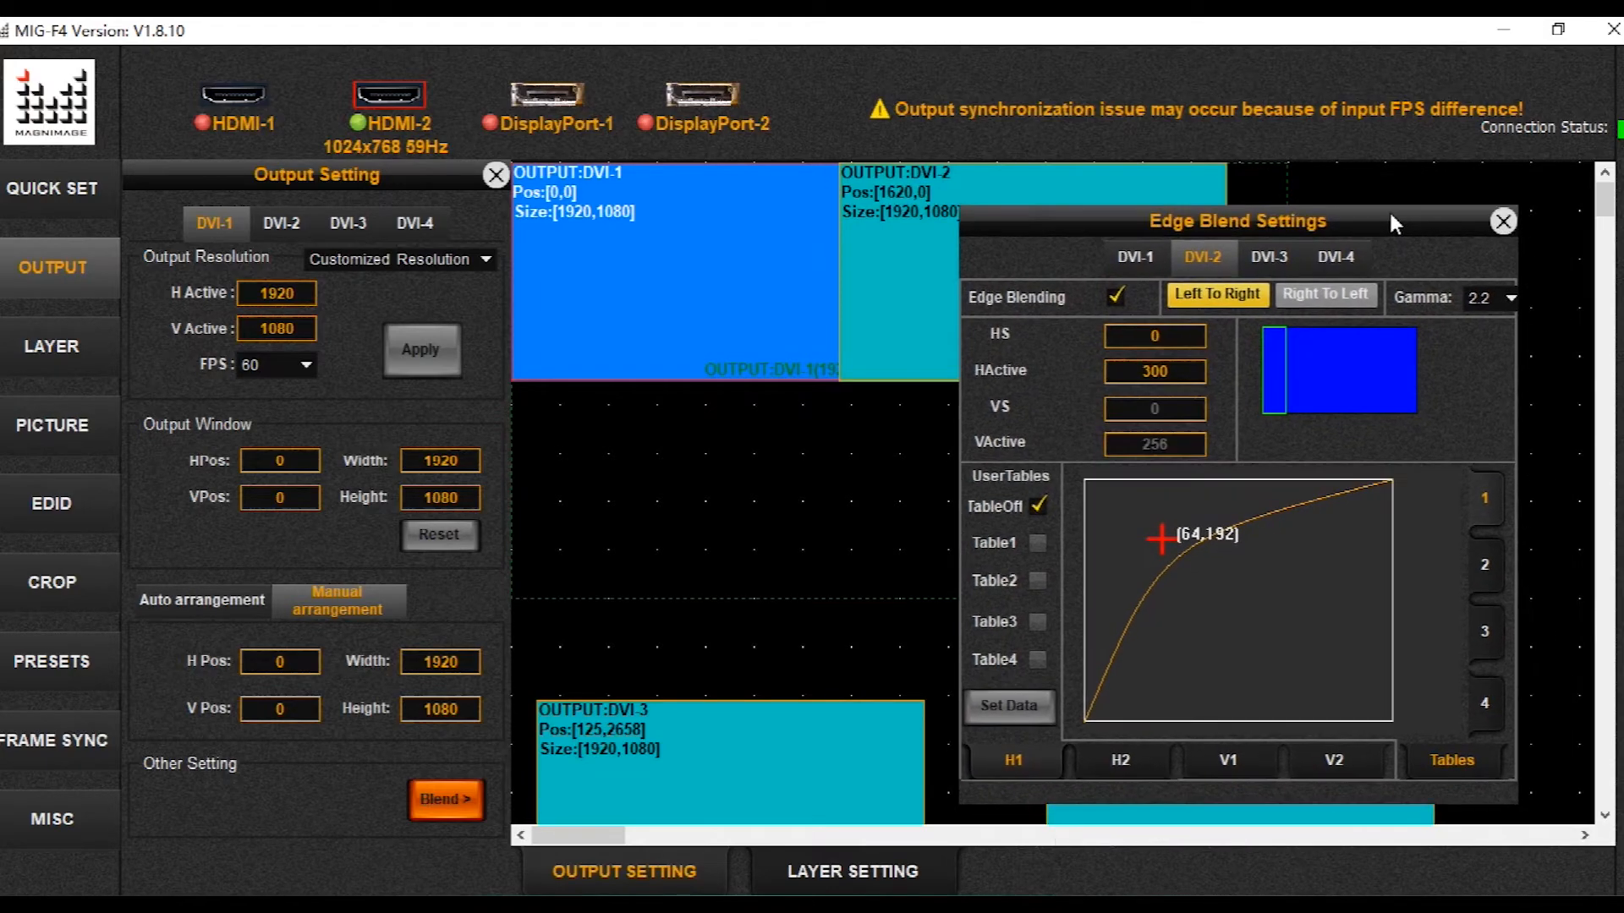
left_click(1018, 712)
left_click_drag(1376, 213, 1461, 280)
Show the layer settings and fit Layer-1 to the blended DVI-1 and DVI-2 area at 3540 x 1080
left_click(853, 871)
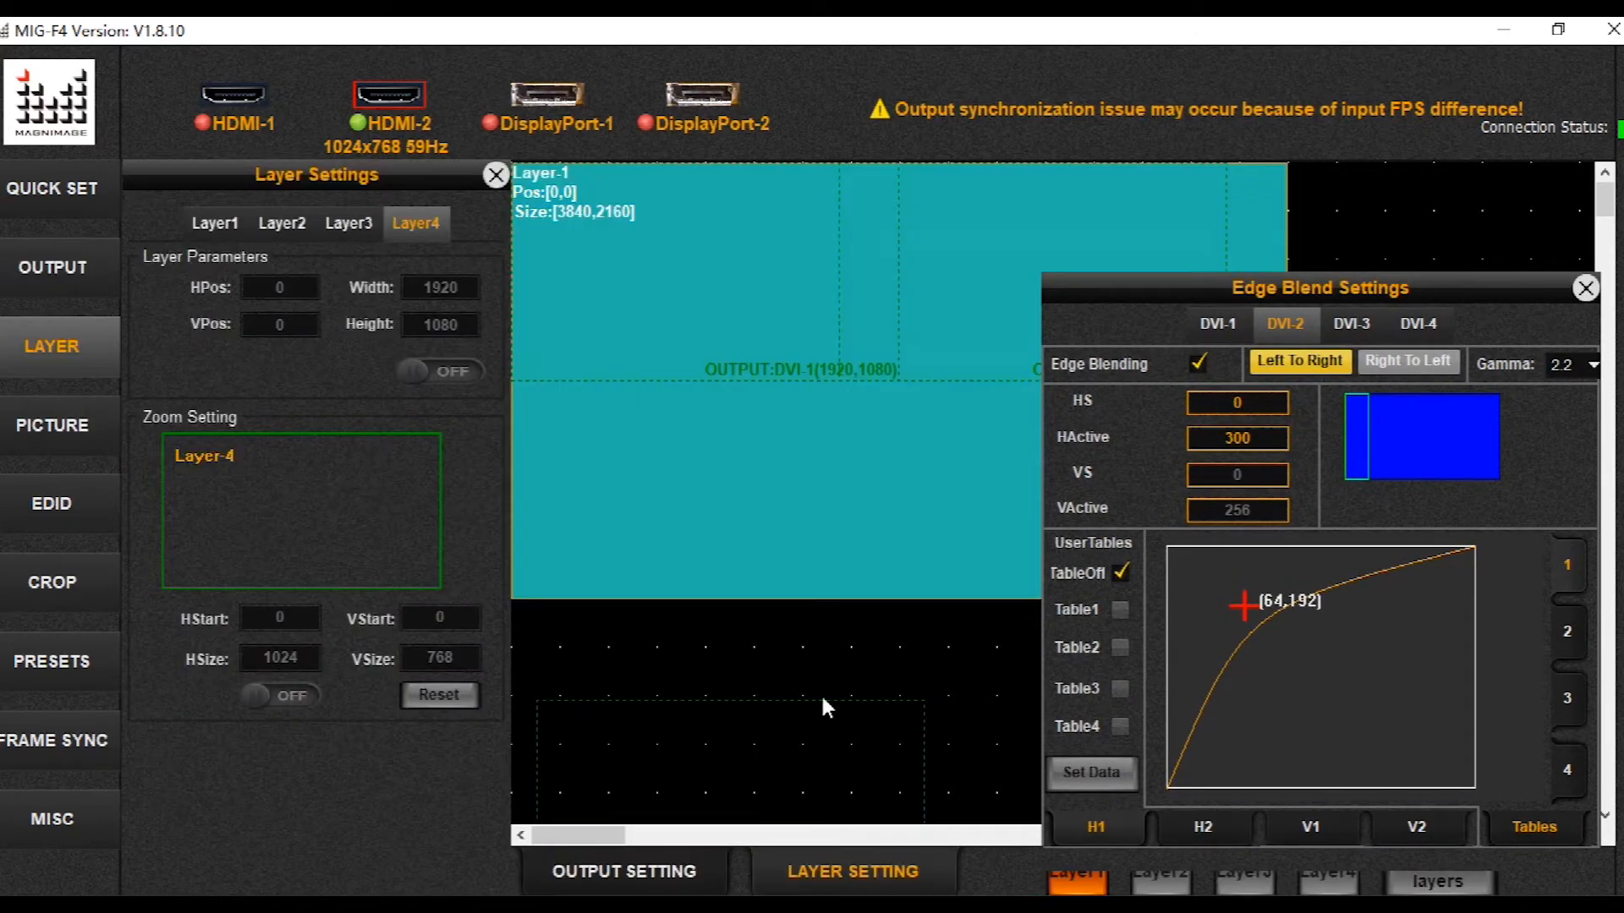
left_click(884, 542)
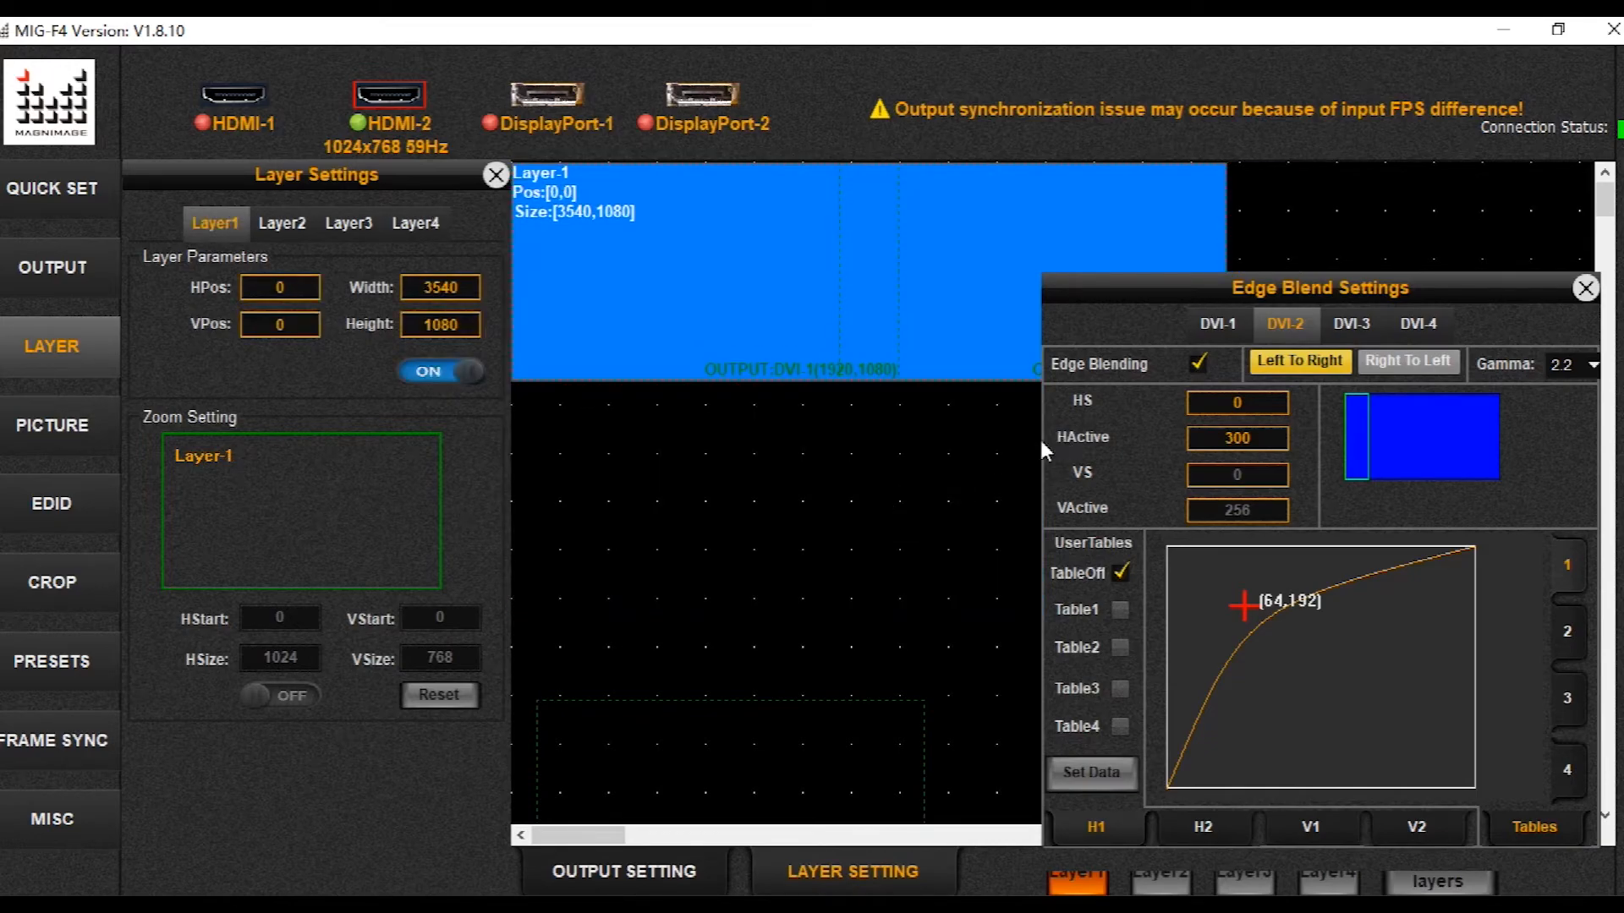
left_click_drag(1231, 285, 1229, 321)
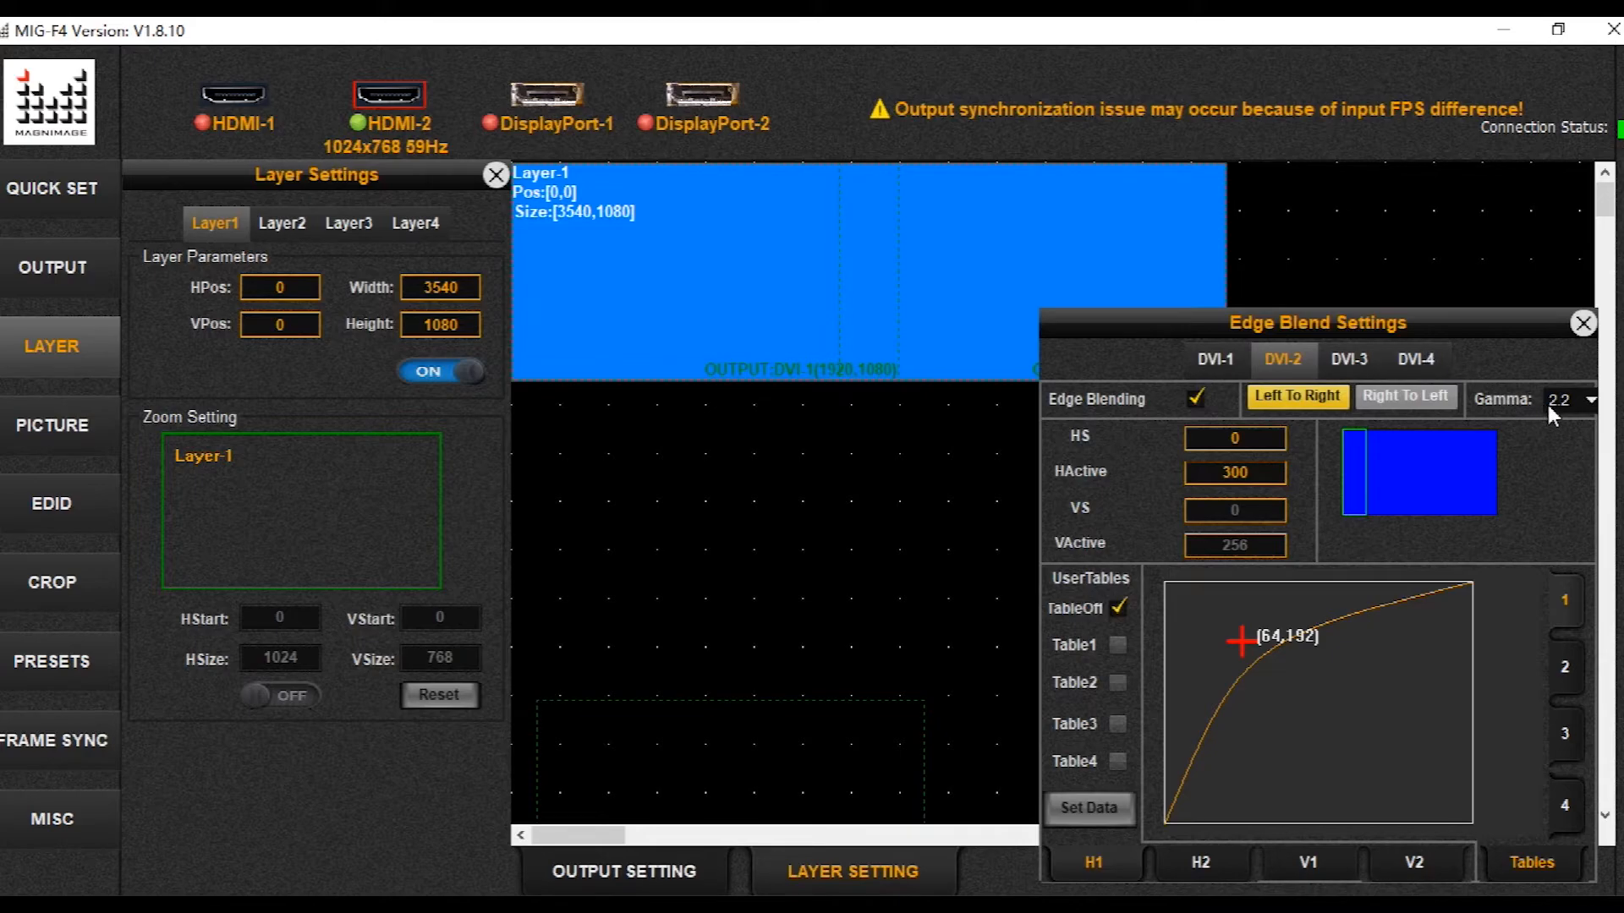
Try lower blend gamma values for DVI-2, starting with 1.8, and set the gamma to 2.0
left_click_drag(1507, 323, 1432, 277)
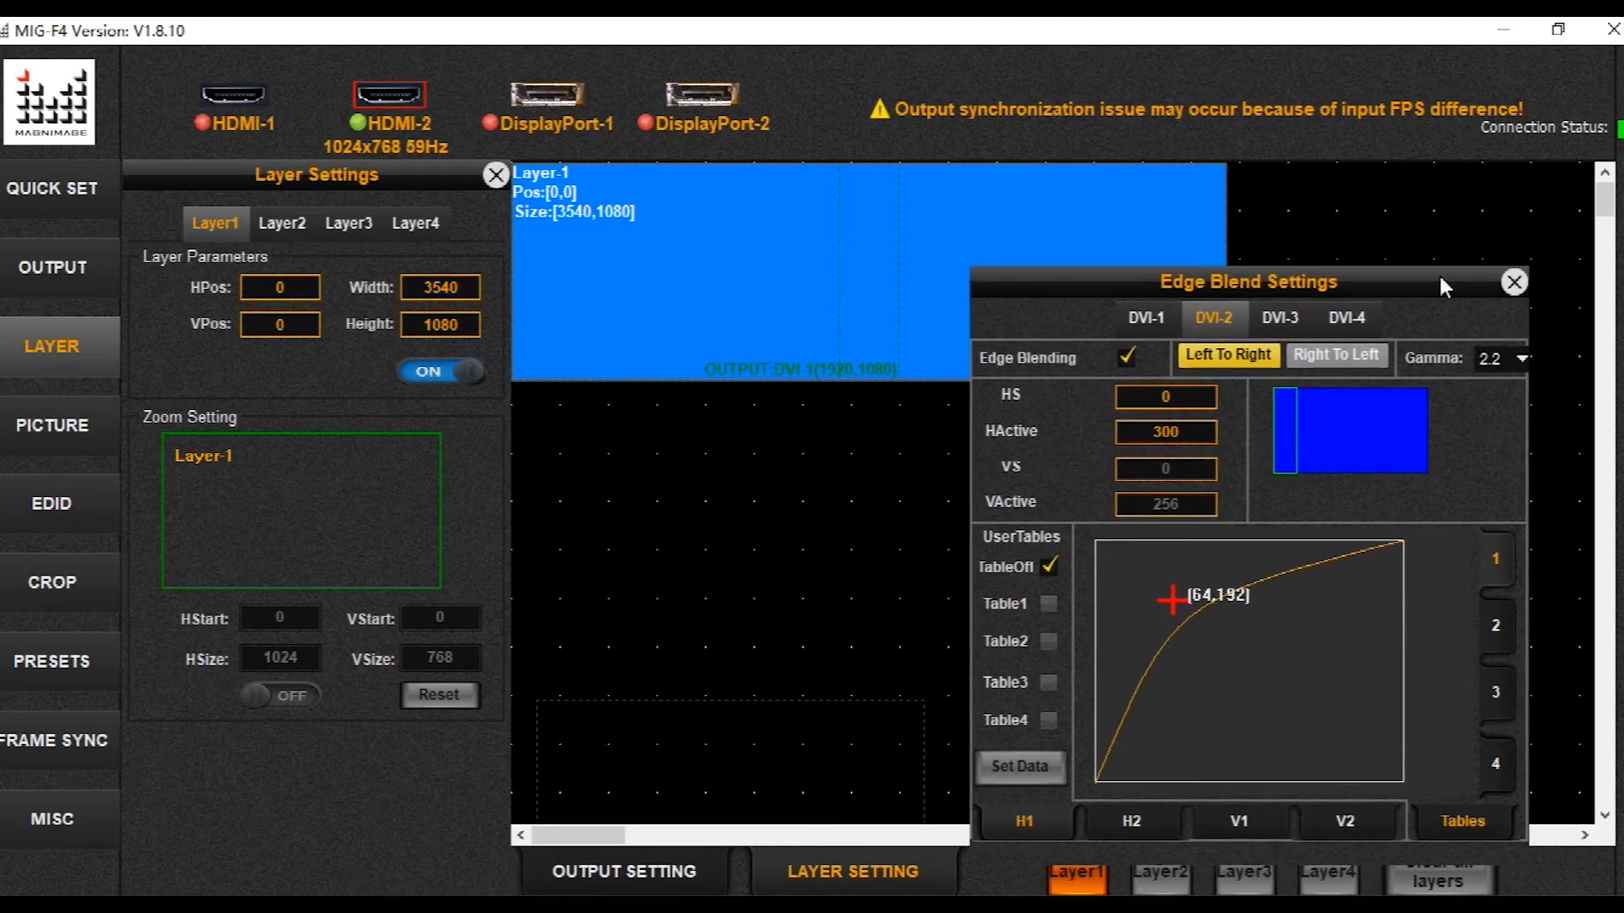
left_click(1515, 353)
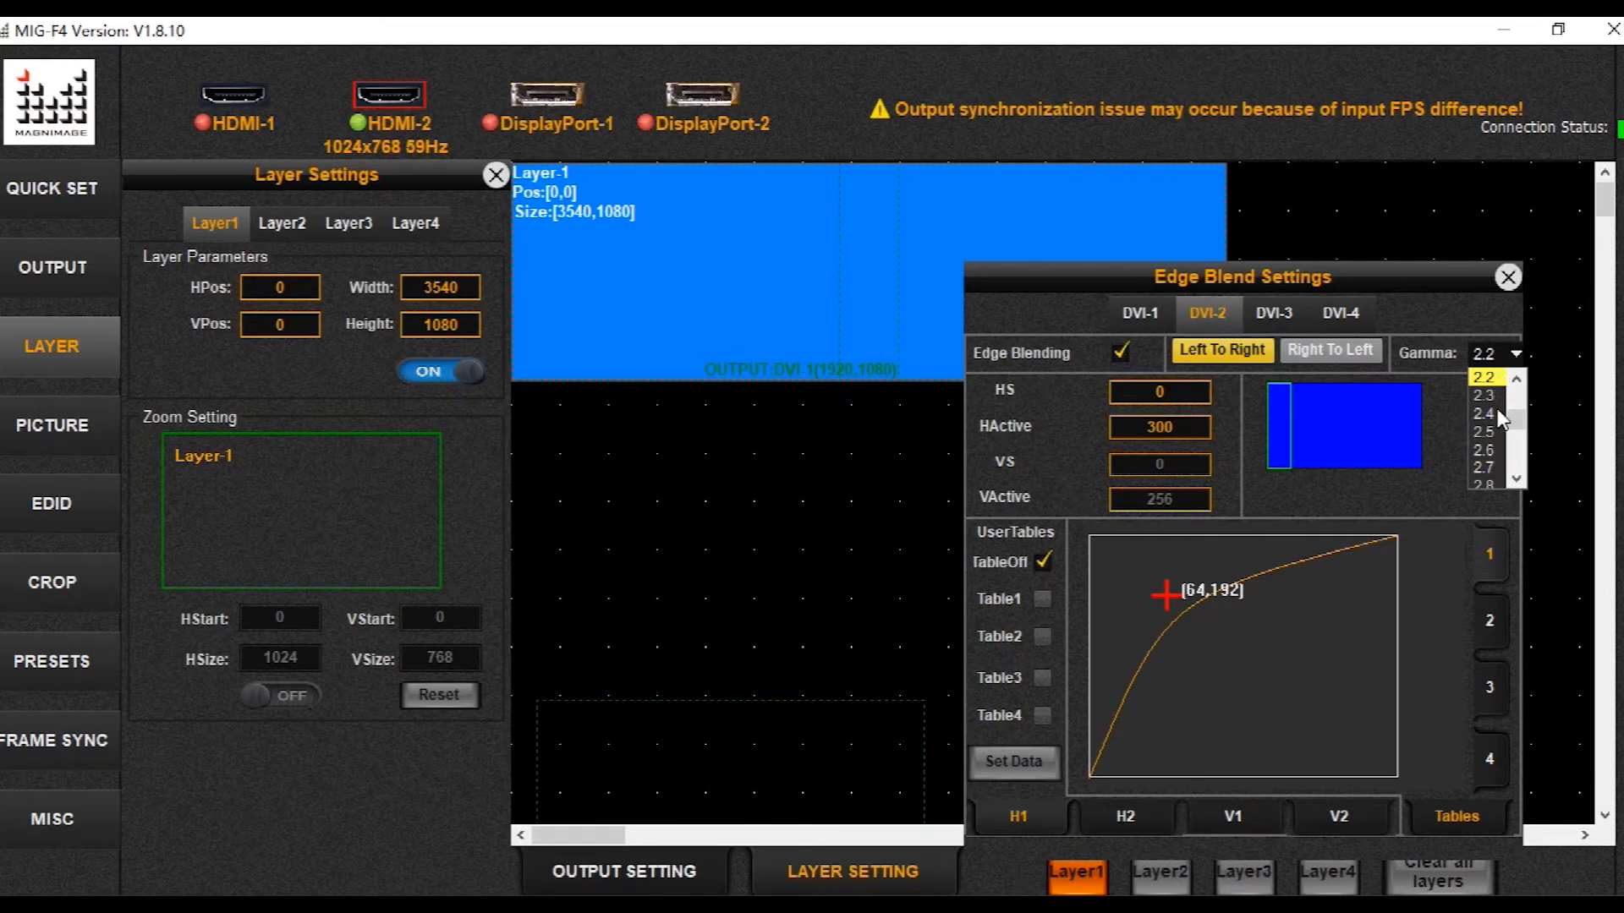
left_click_drag(1513, 416, 1514, 404)
left_click(1490, 451)
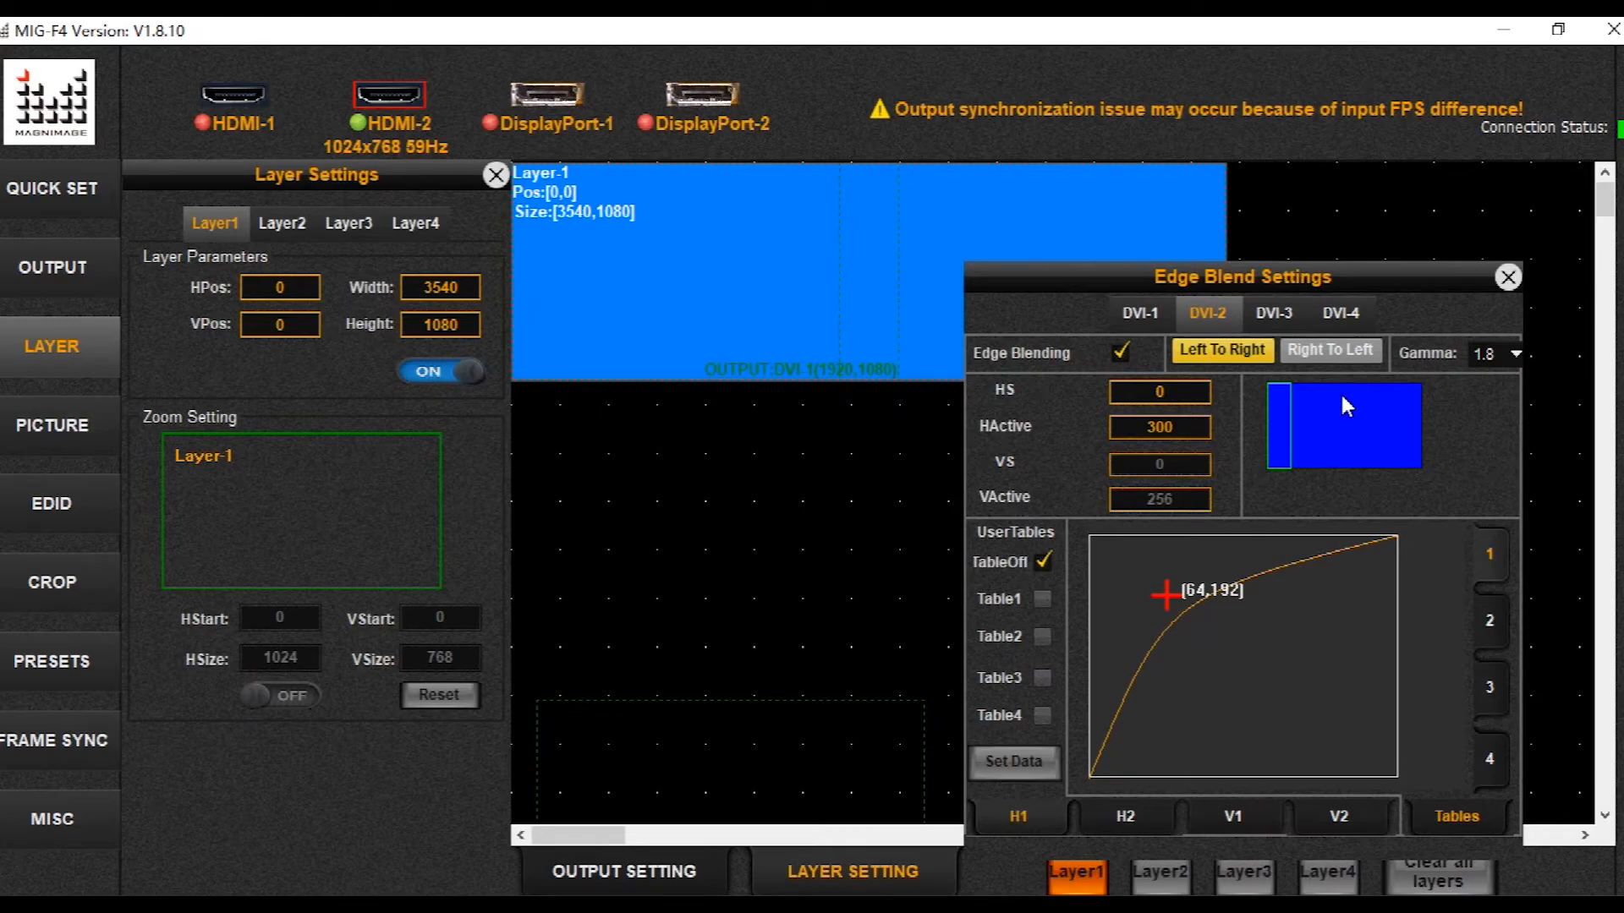
left_click(1517, 354)
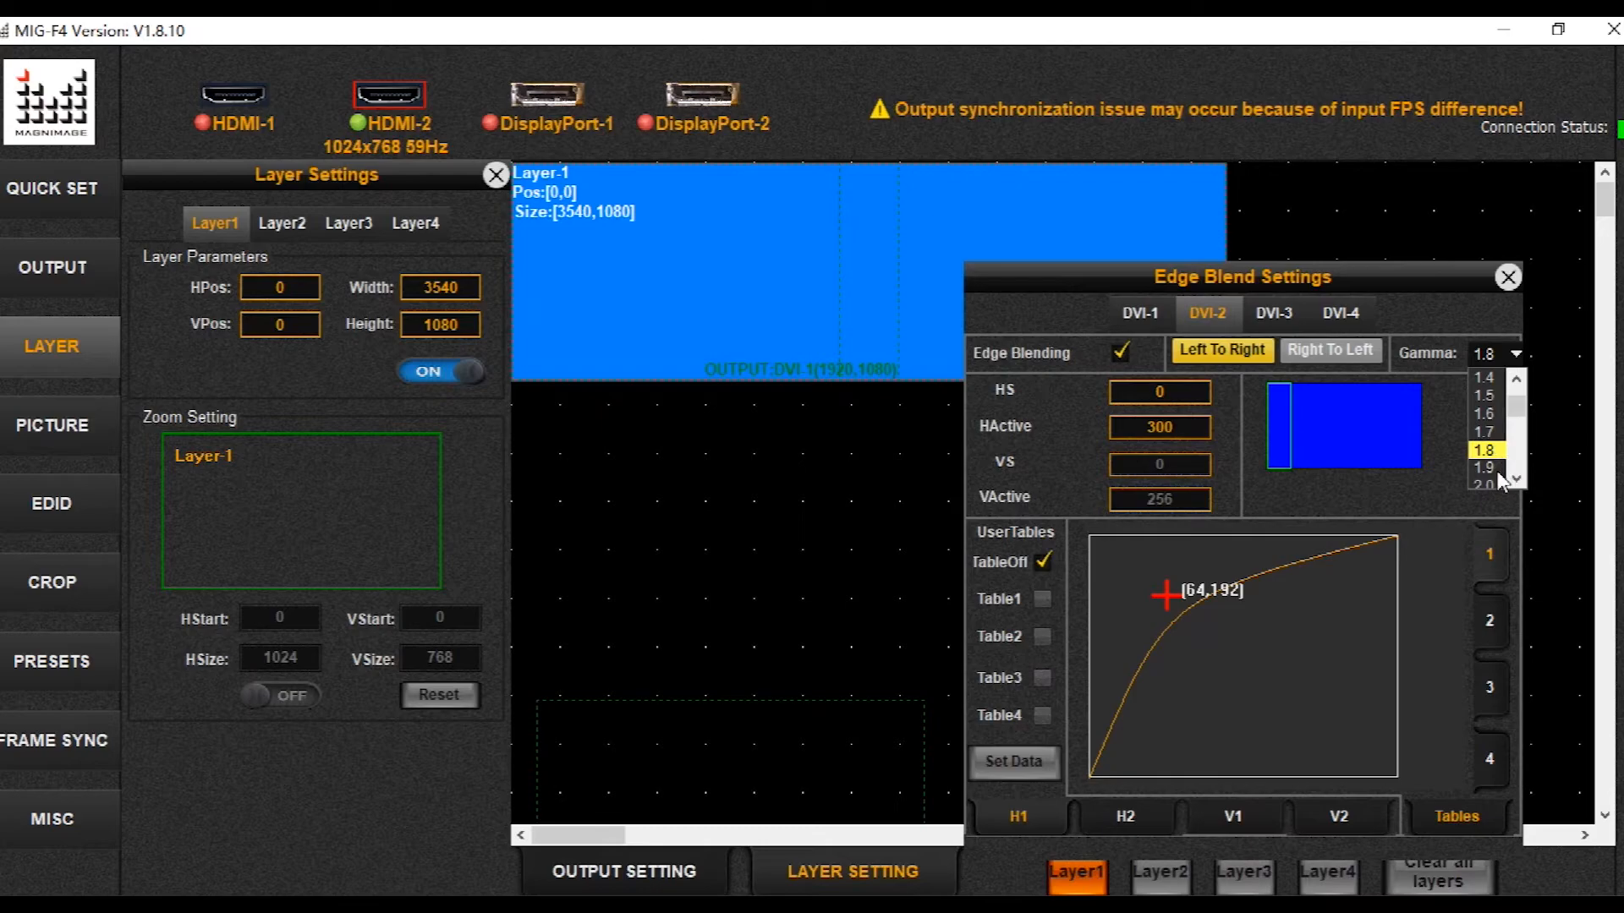
left_click(1490, 469)
left_click(1514, 354)
left_click(1489, 482)
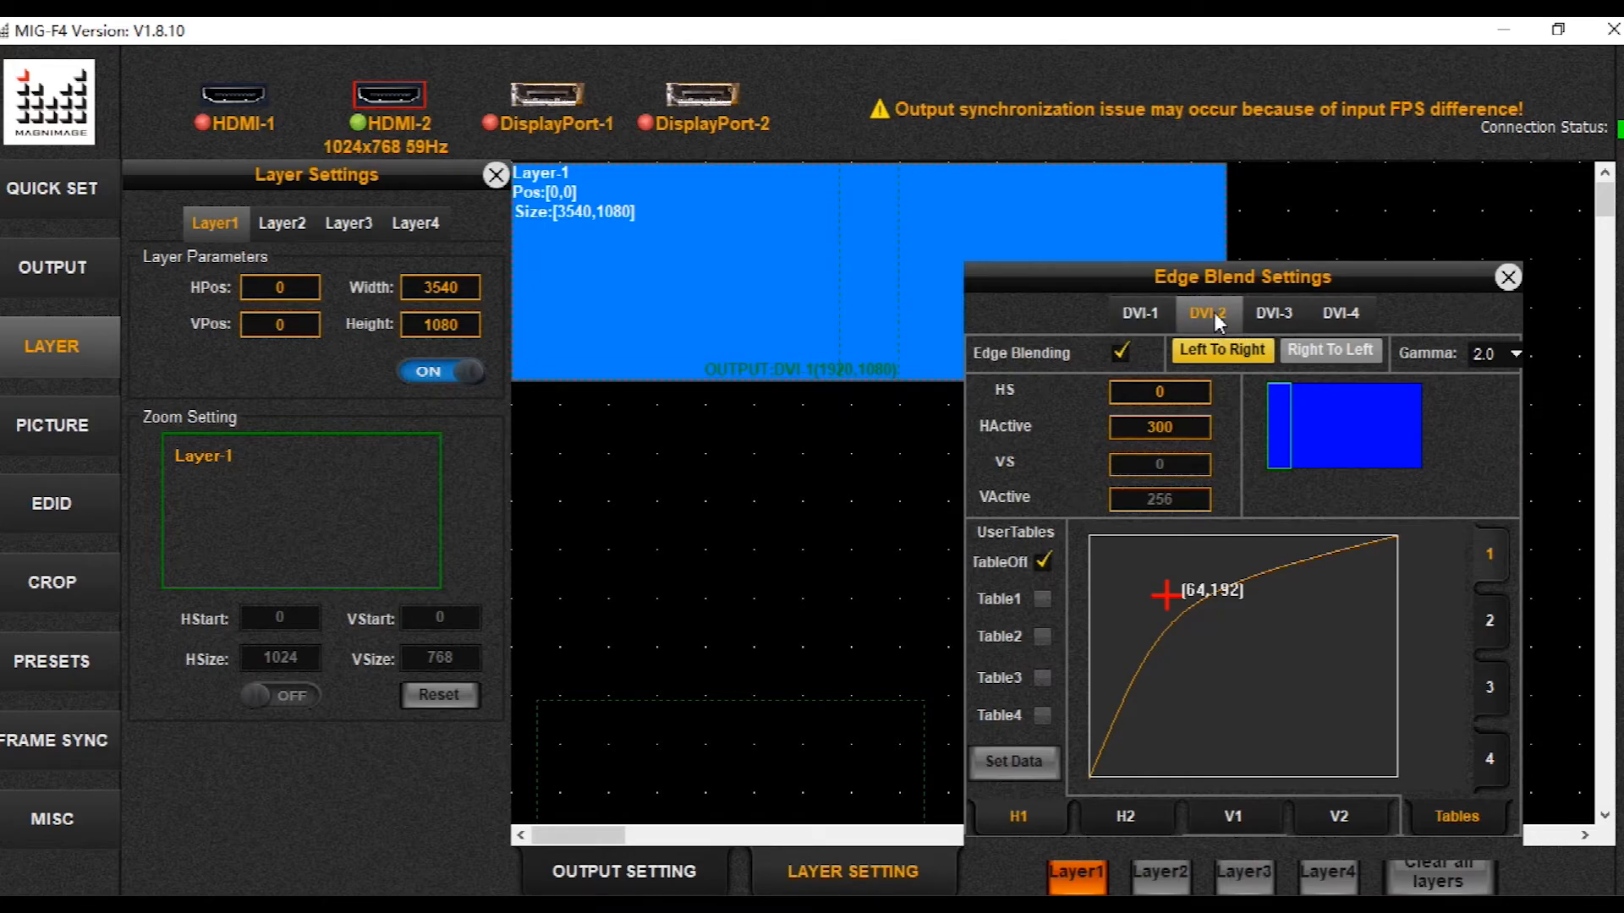
Change the blend gamma for DVI-1 and close the edge blend settings
left_click(1133, 313)
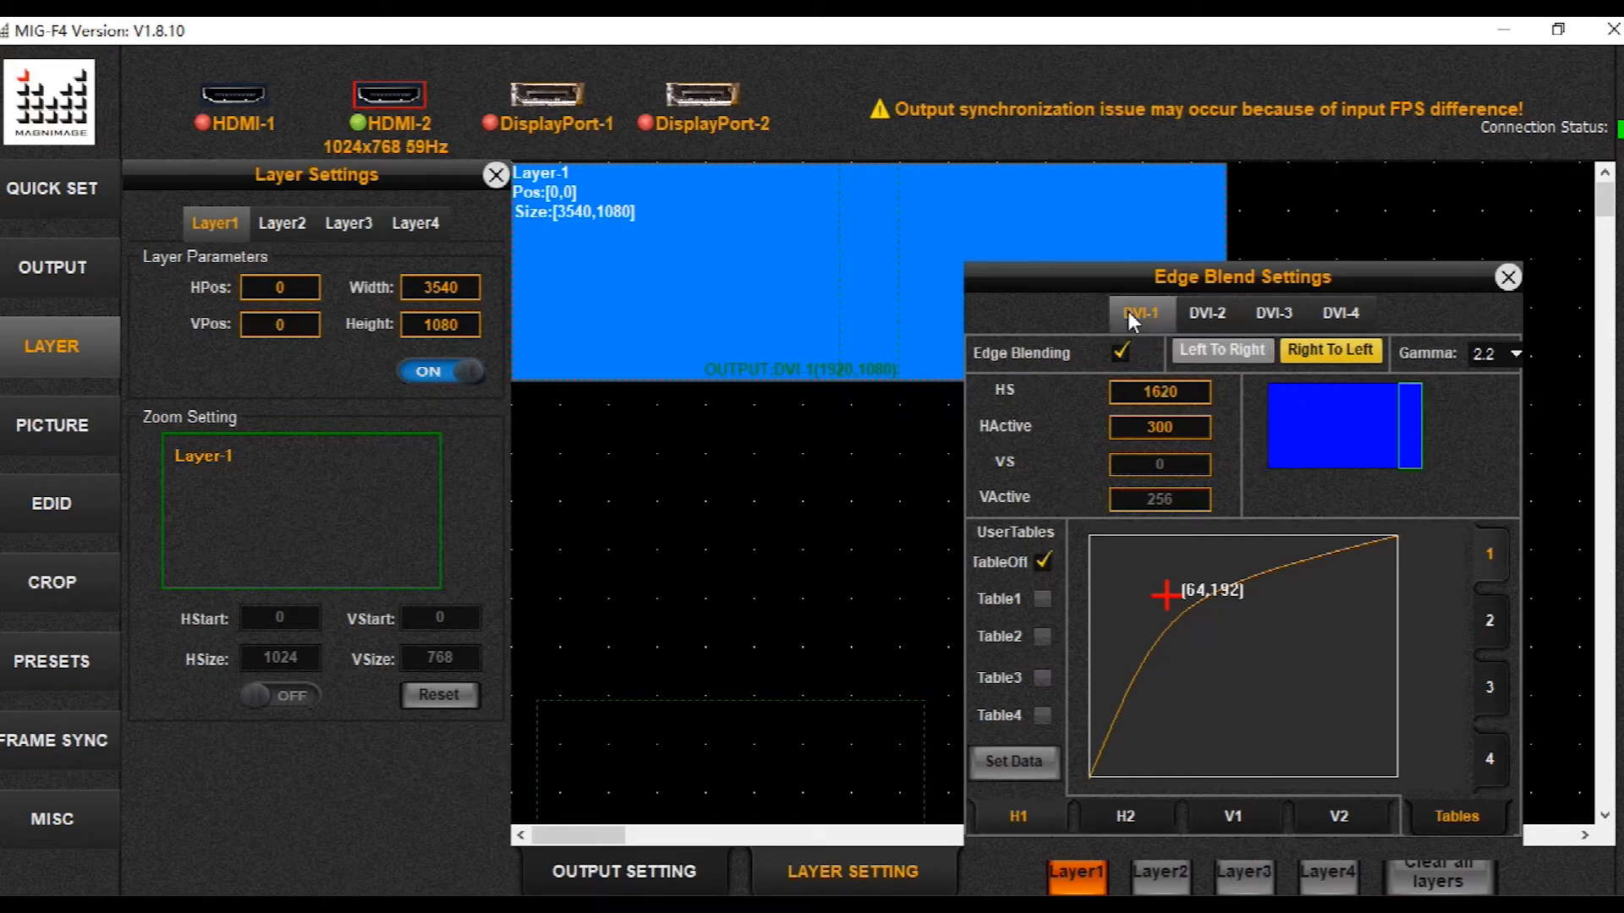
left_click(1515, 354)
left_click(1485, 431)
left_click(1508, 278)
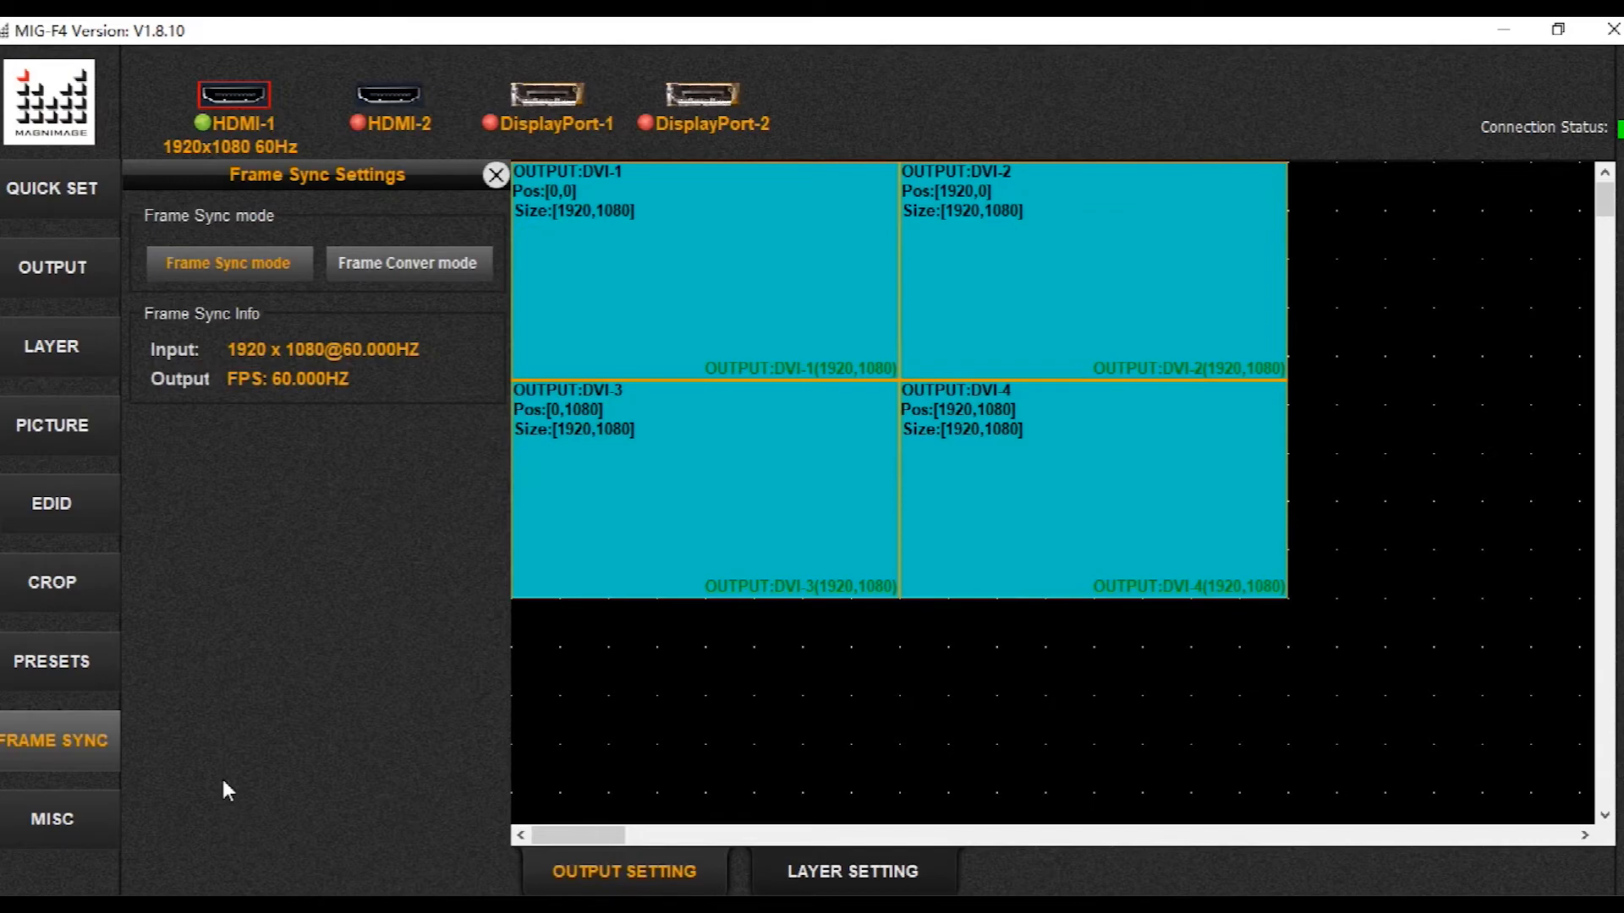
Show the frame sync settings, change the input source to HDMI-2, and set the mode to Frame Conver mode
left_click(61, 737)
left_click(64, 738)
left_click(378, 111)
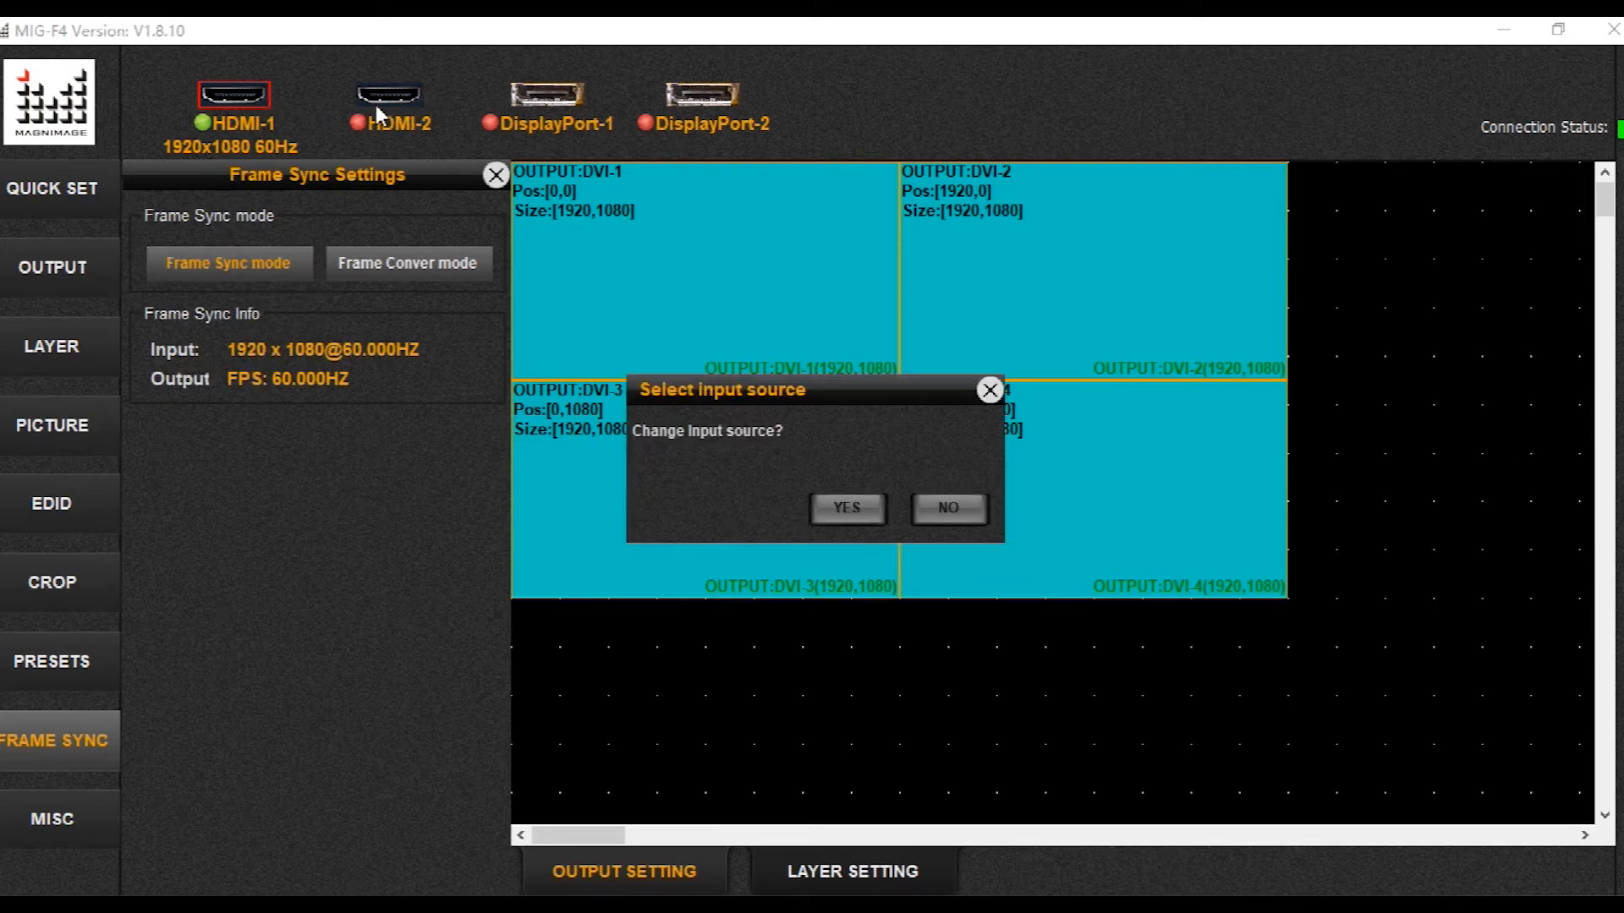
left_click(848, 507)
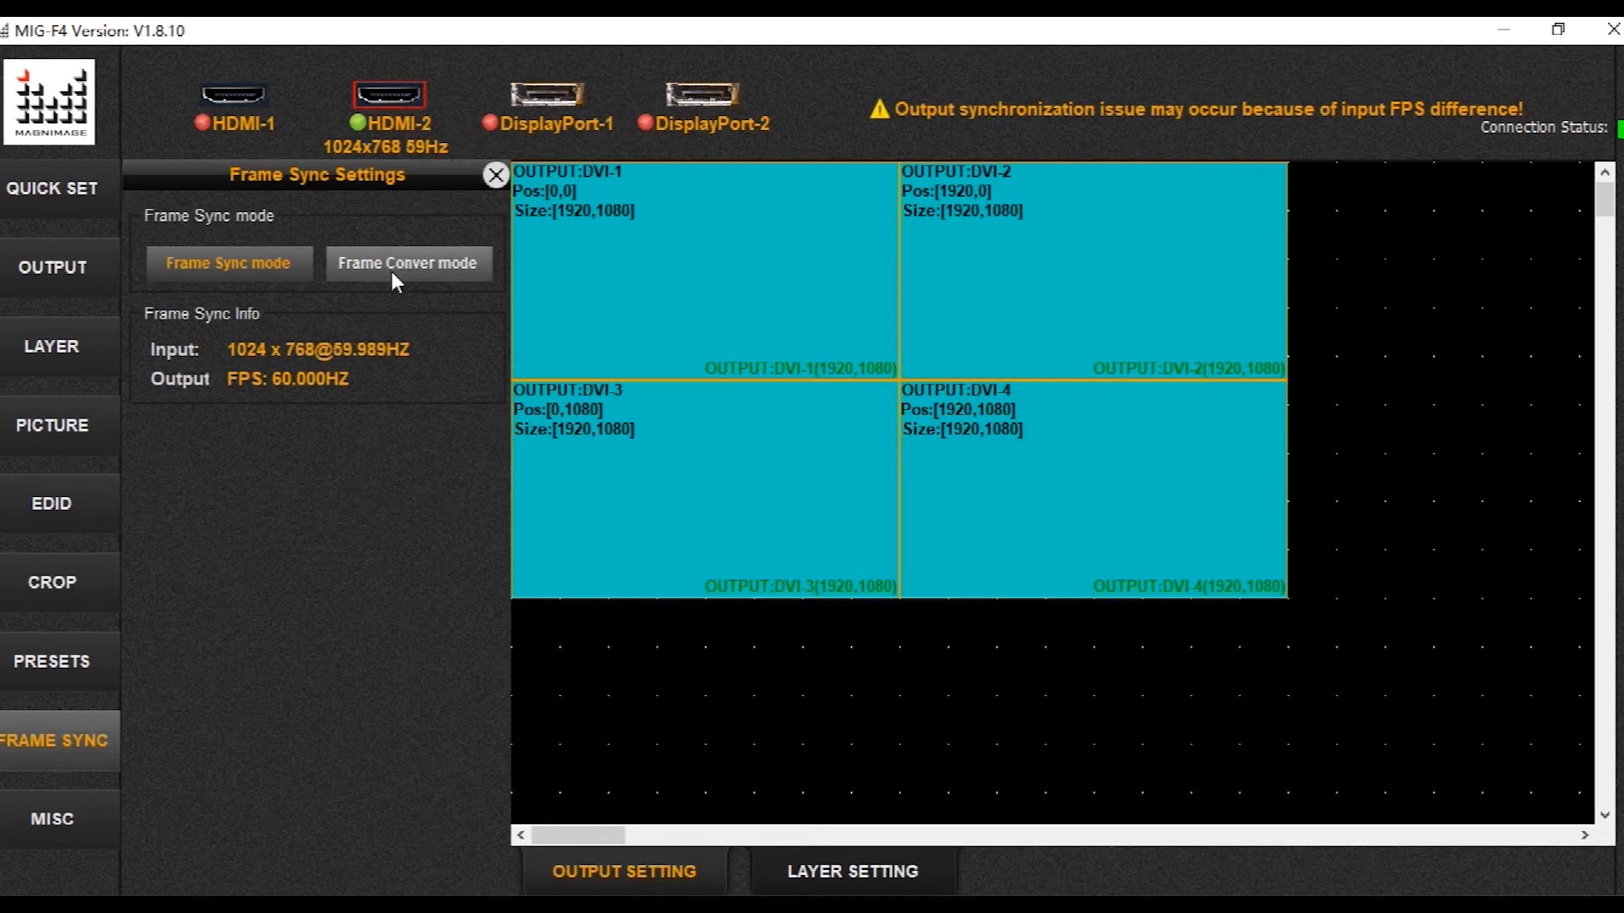
left_click(414, 267)
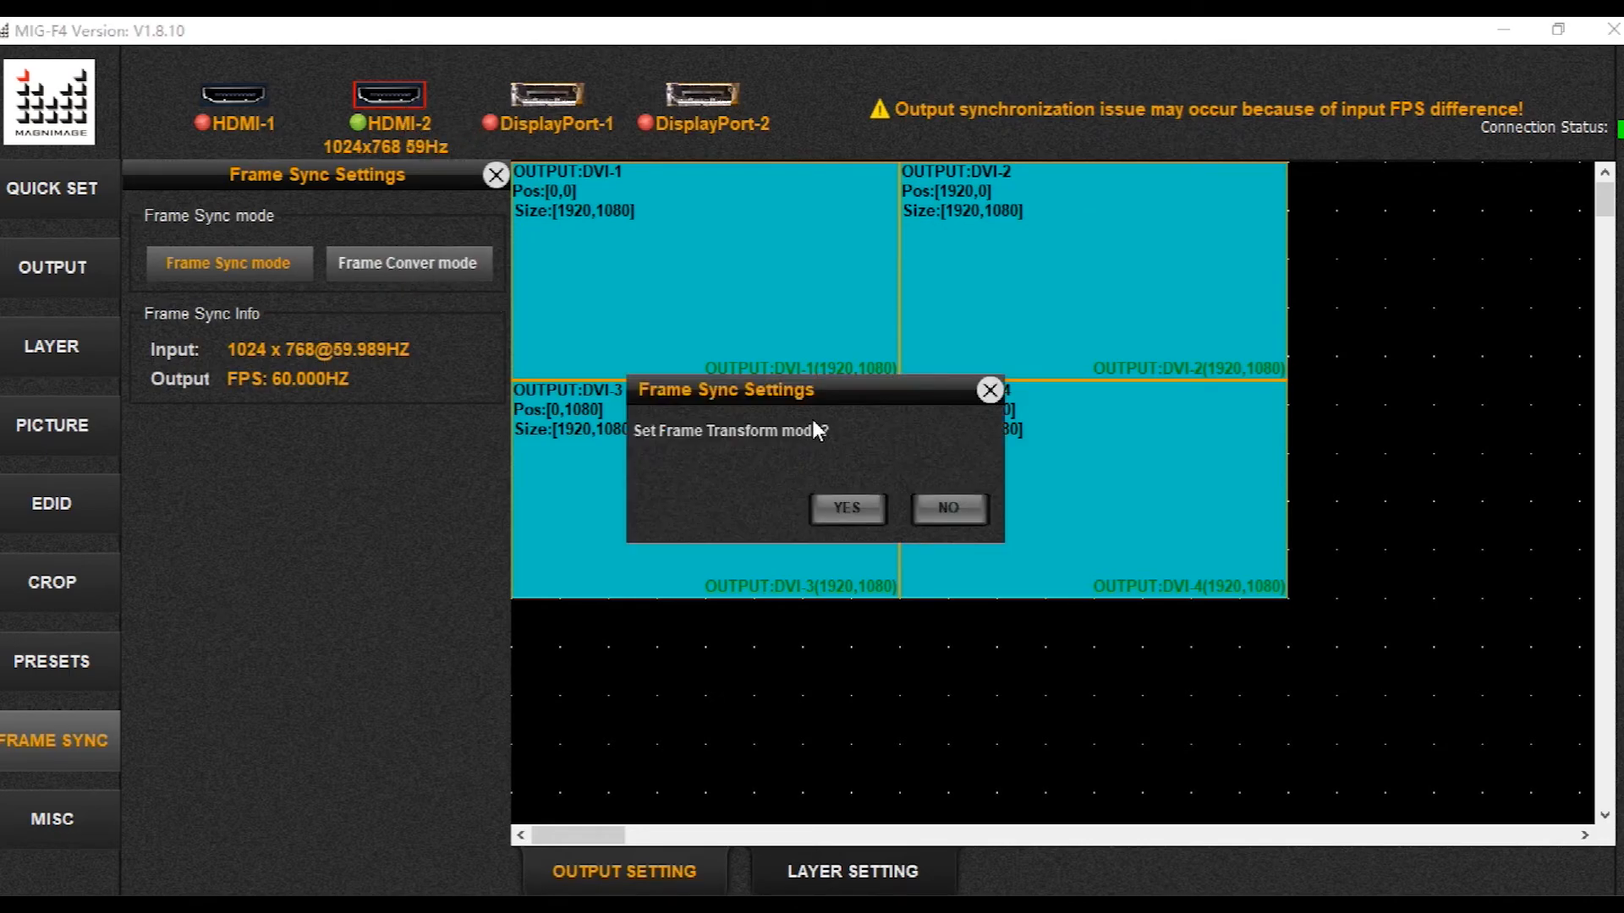
left_click(840, 516)
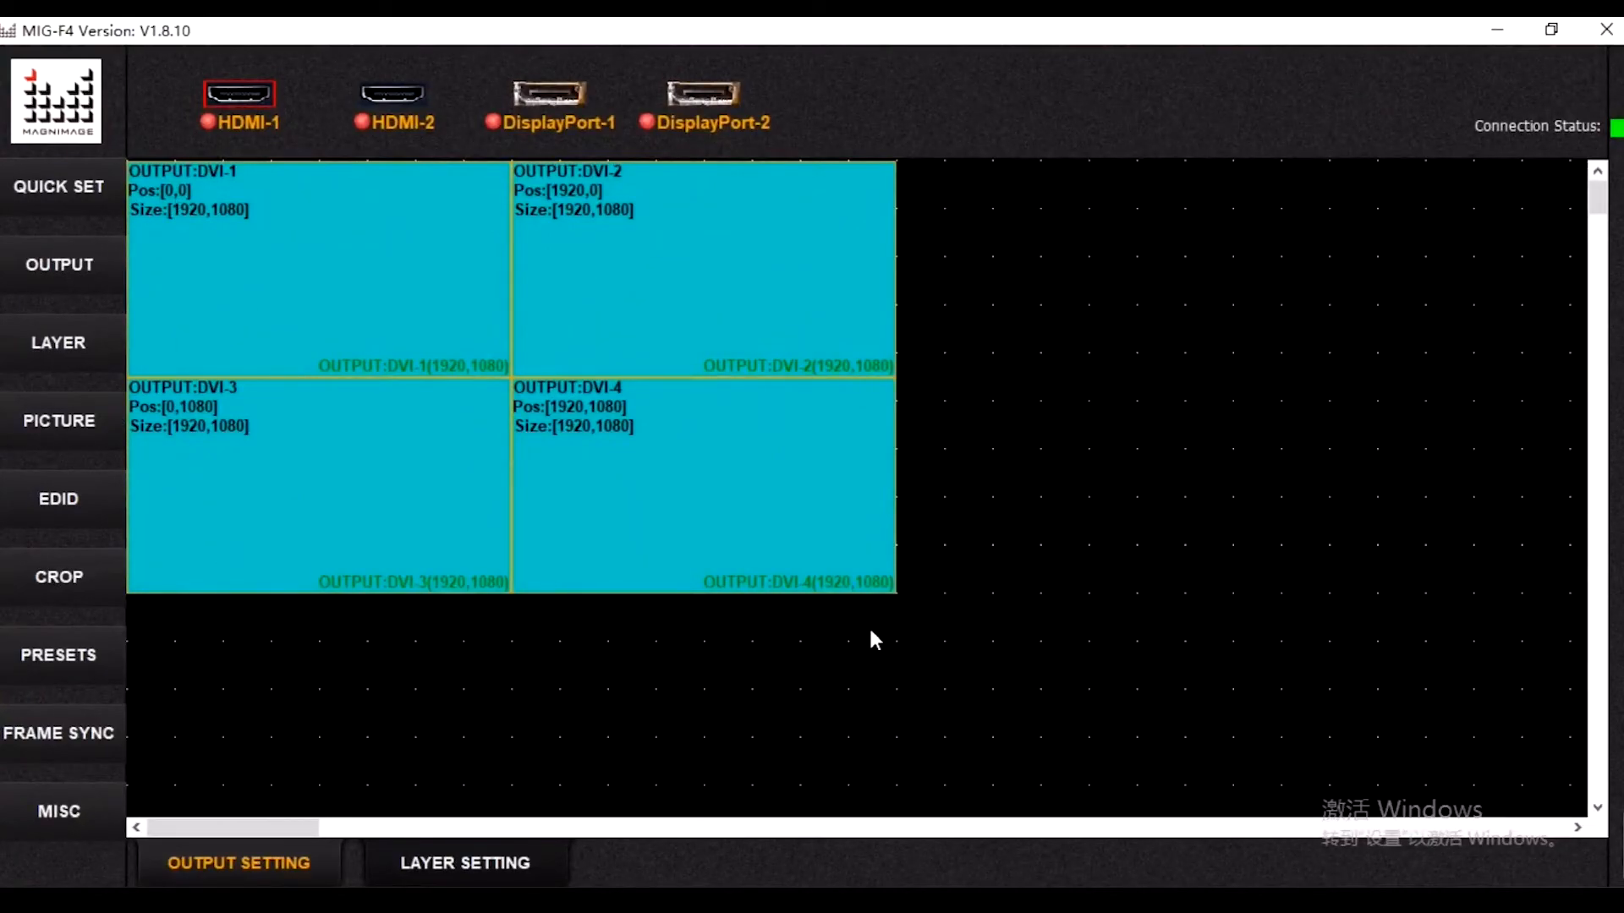
Give DVI-1 a customized output resolution of 642 x 1080 and apply it to that output only
left_click(34, 273)
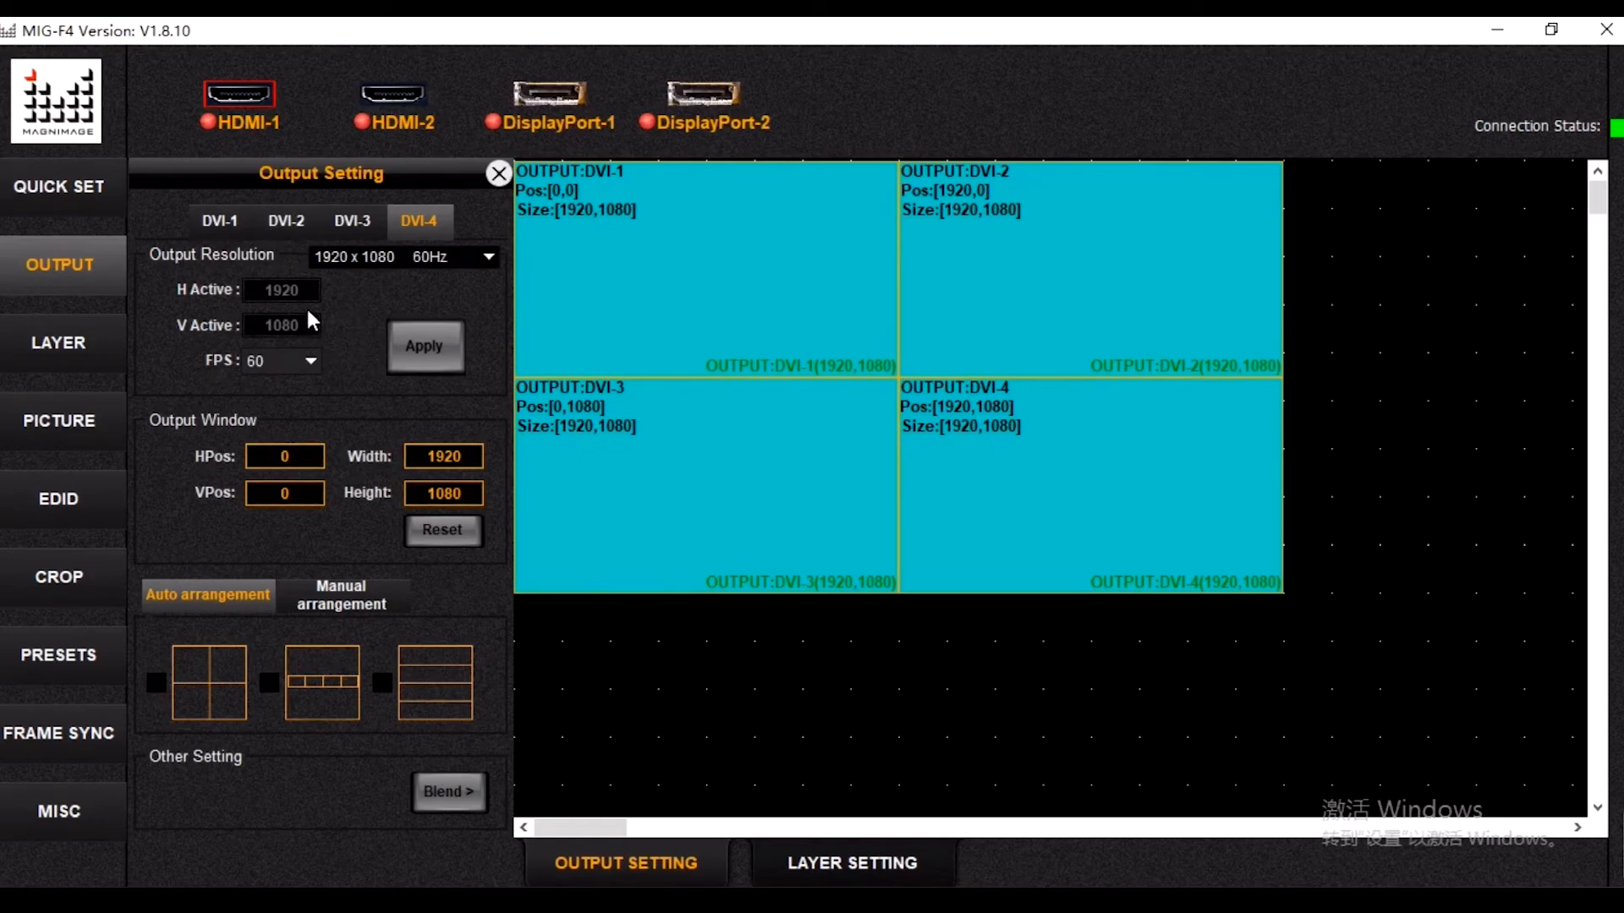
left_click(218, 221)
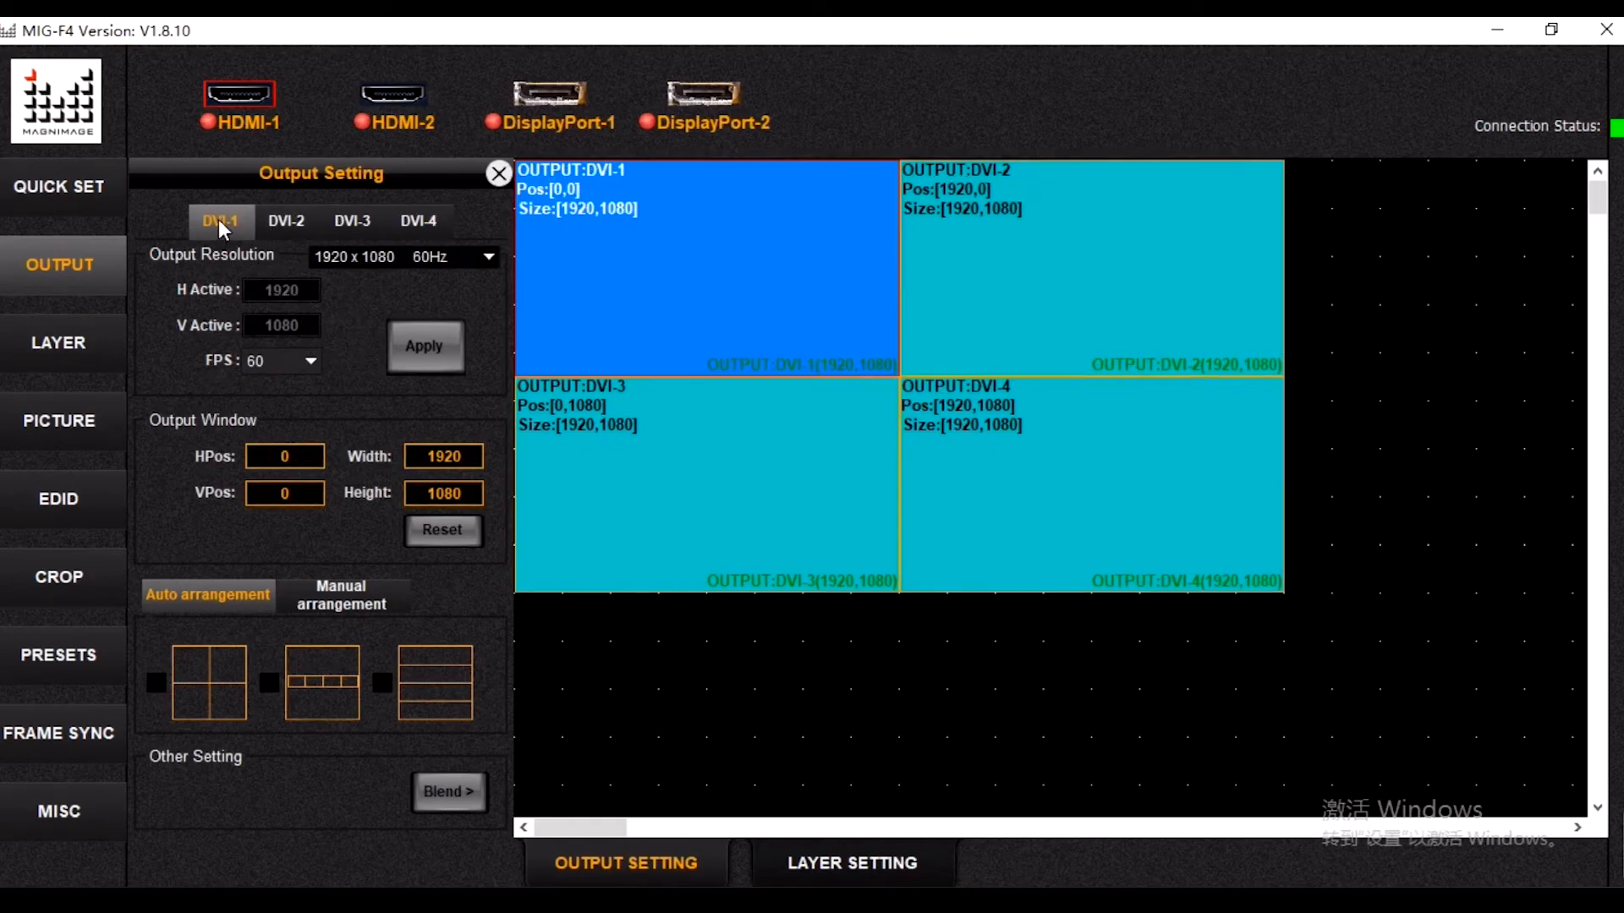
left_click(497, 254)
left_click(426, 368)
left_click_drag(303, 292, 344, 326)
key("BackSpace")
type("642")
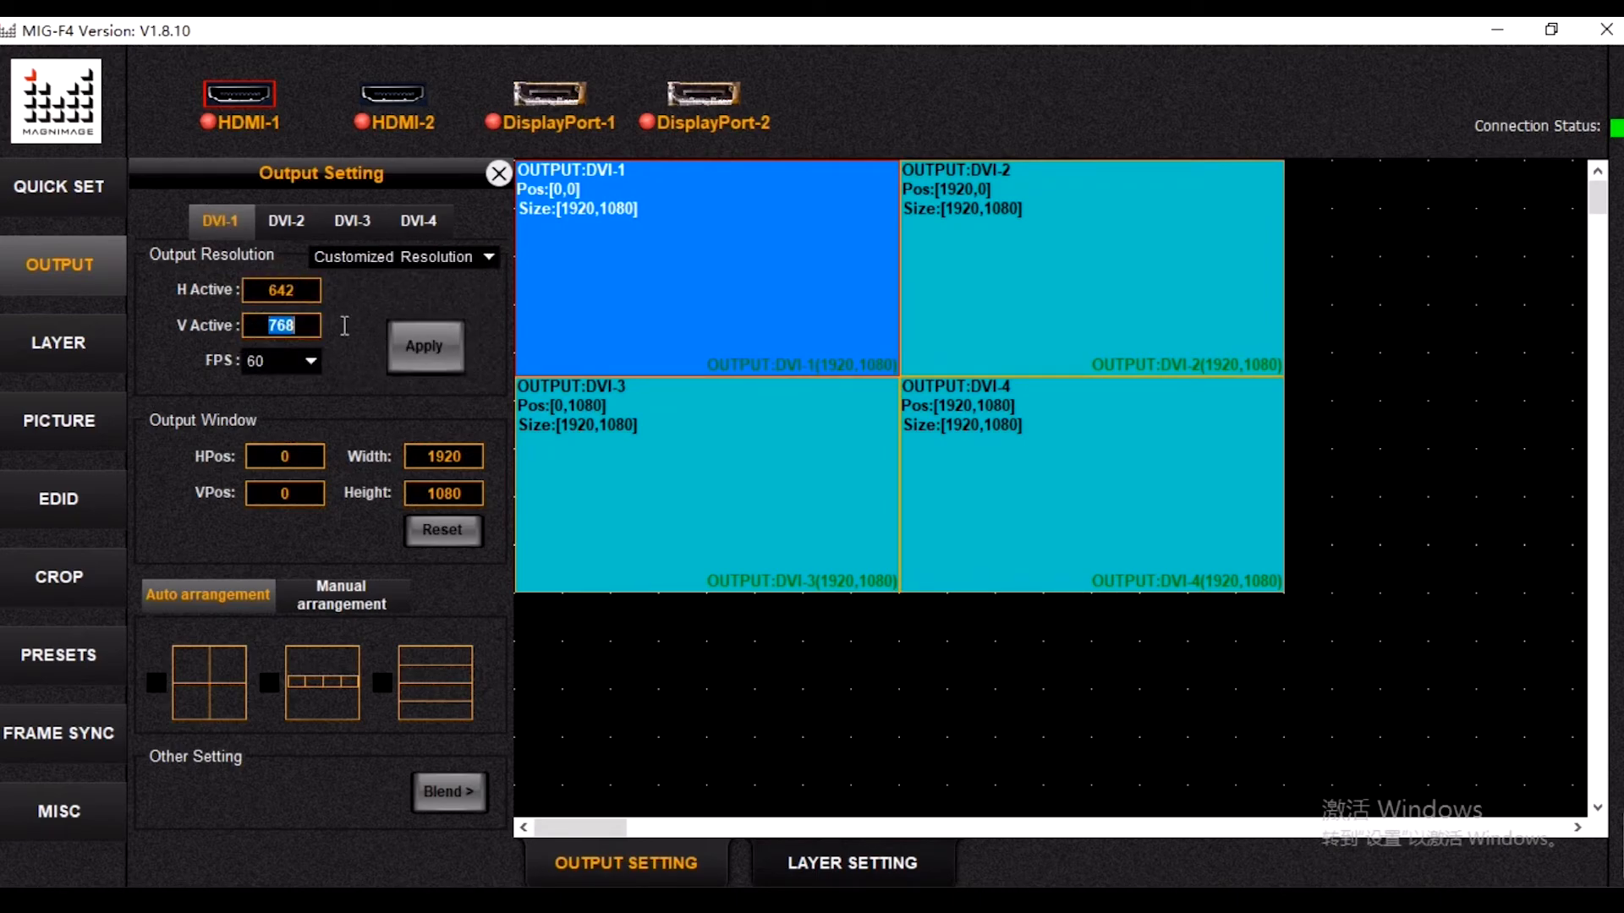
type("1080")
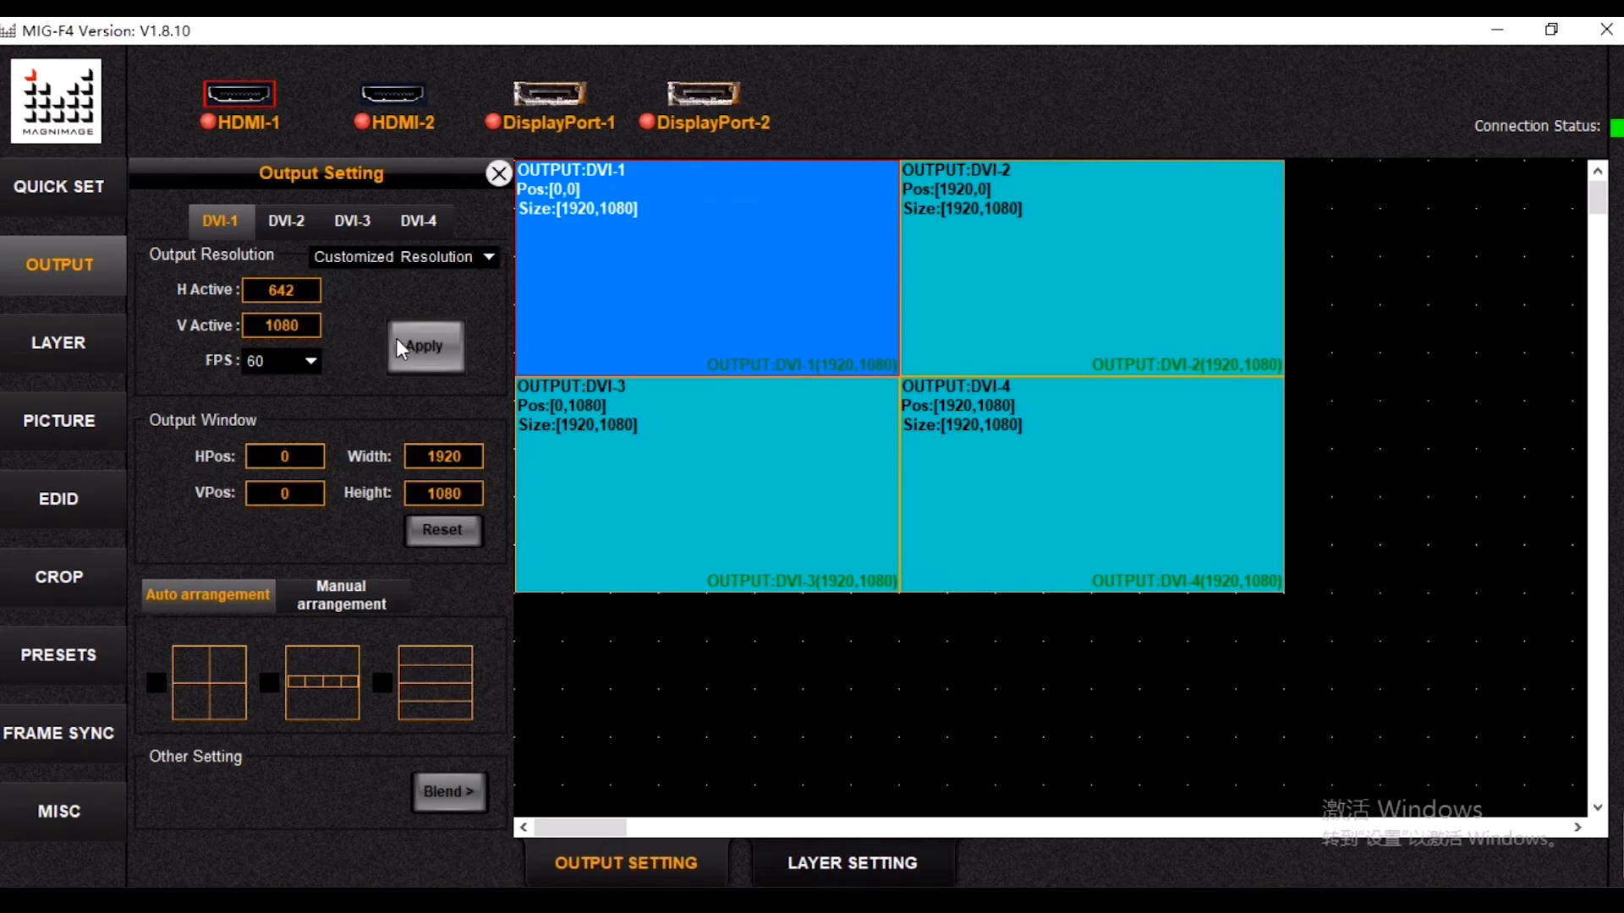
left_click(397, 347)
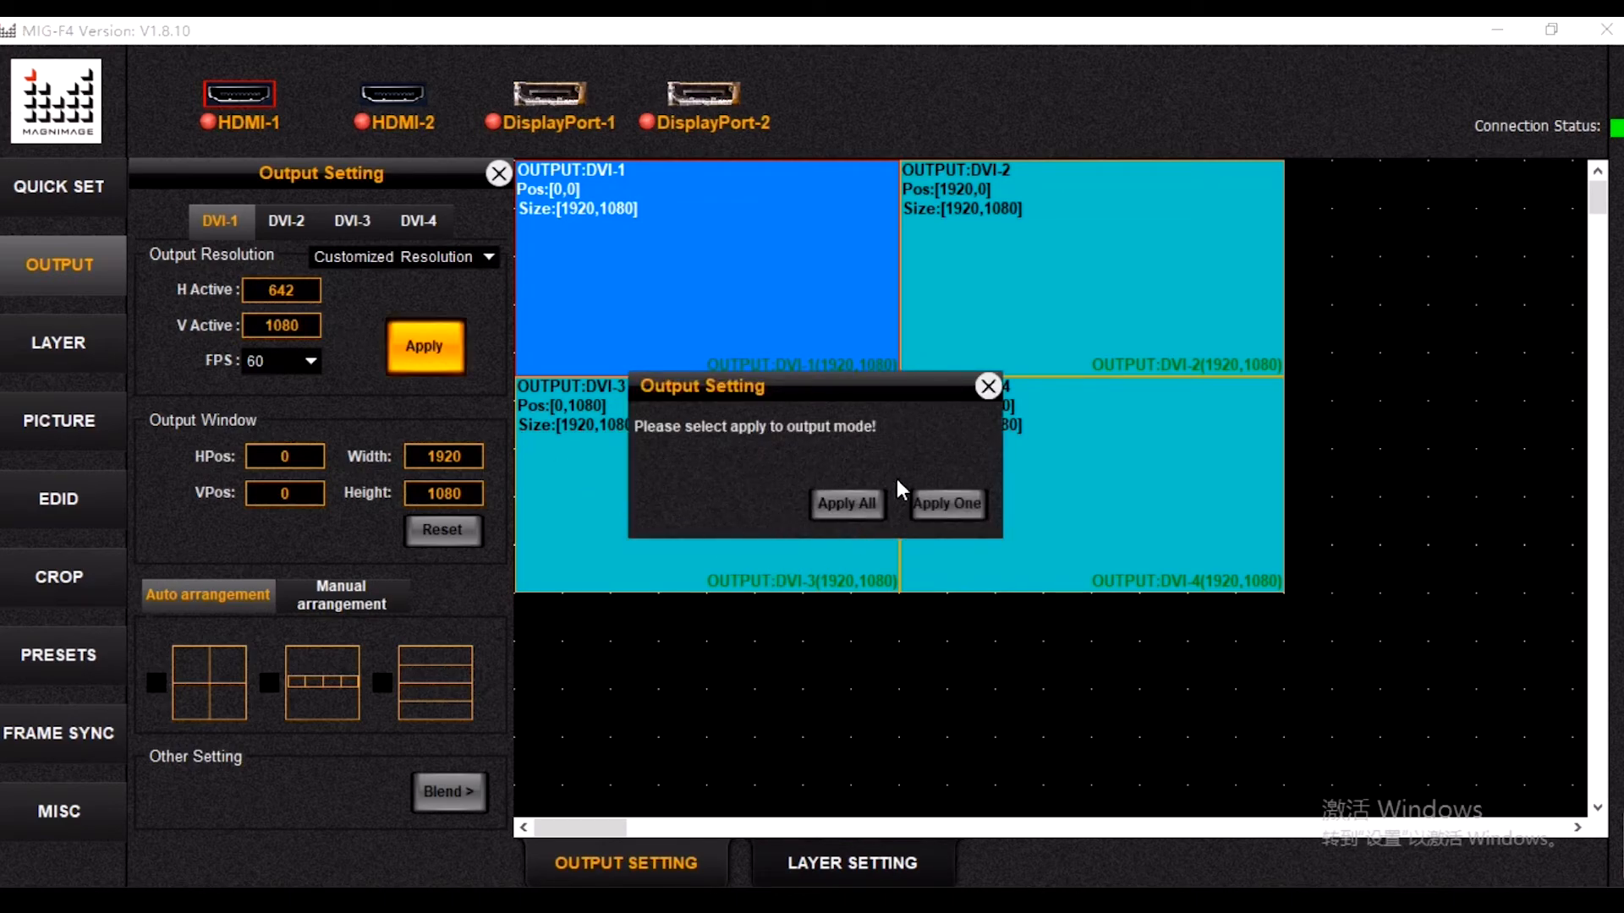
left_click(955, 508)
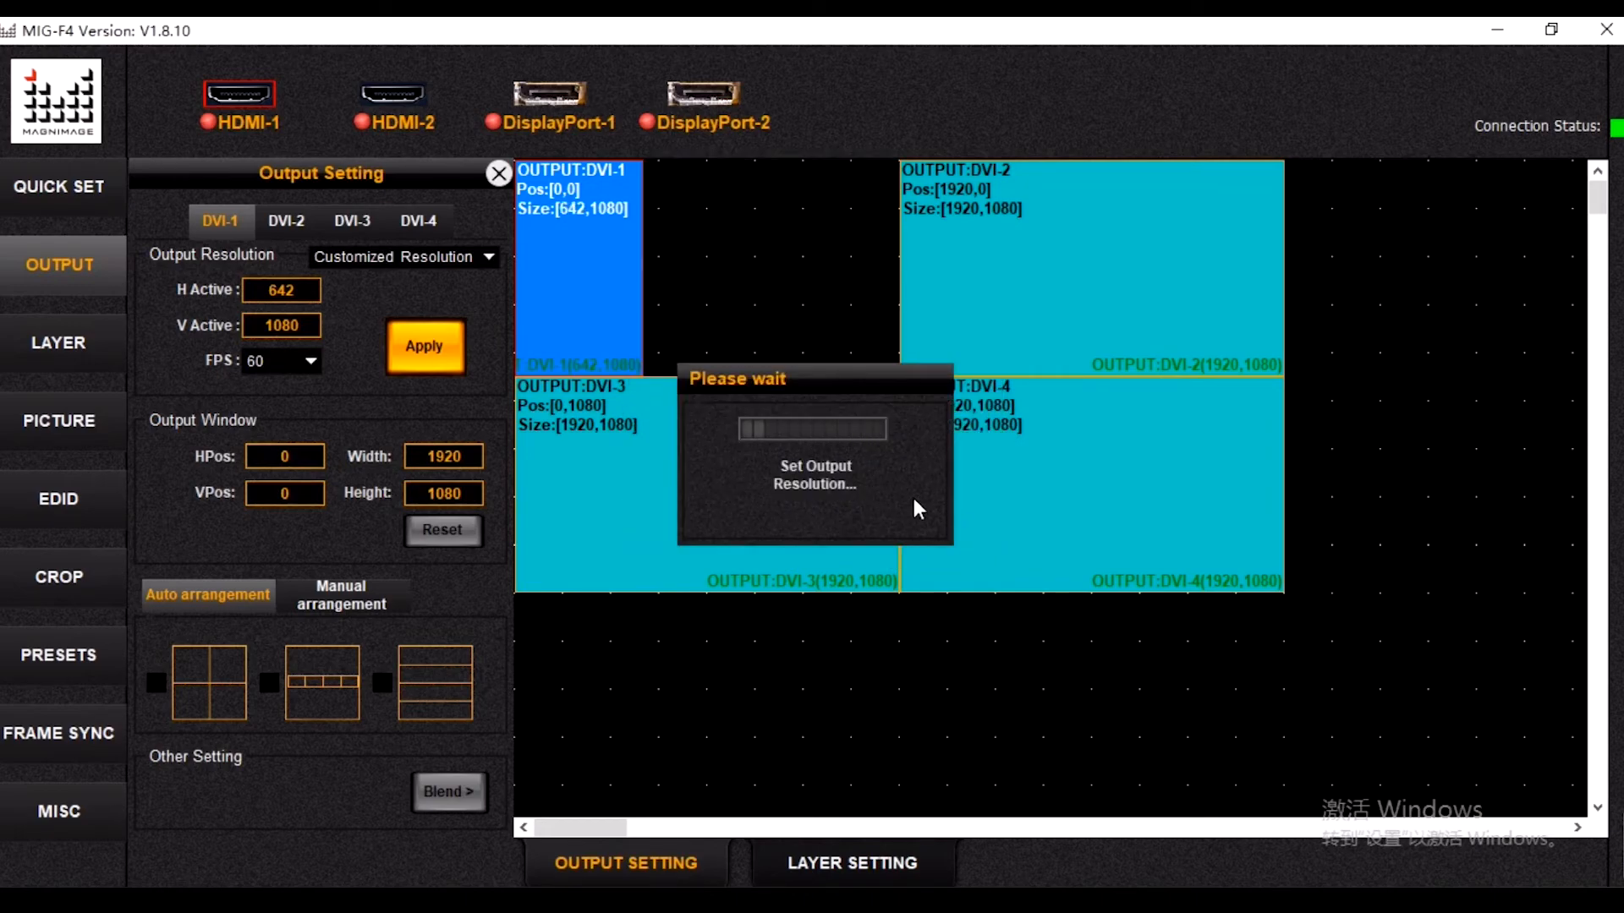
left_click(846, 505)
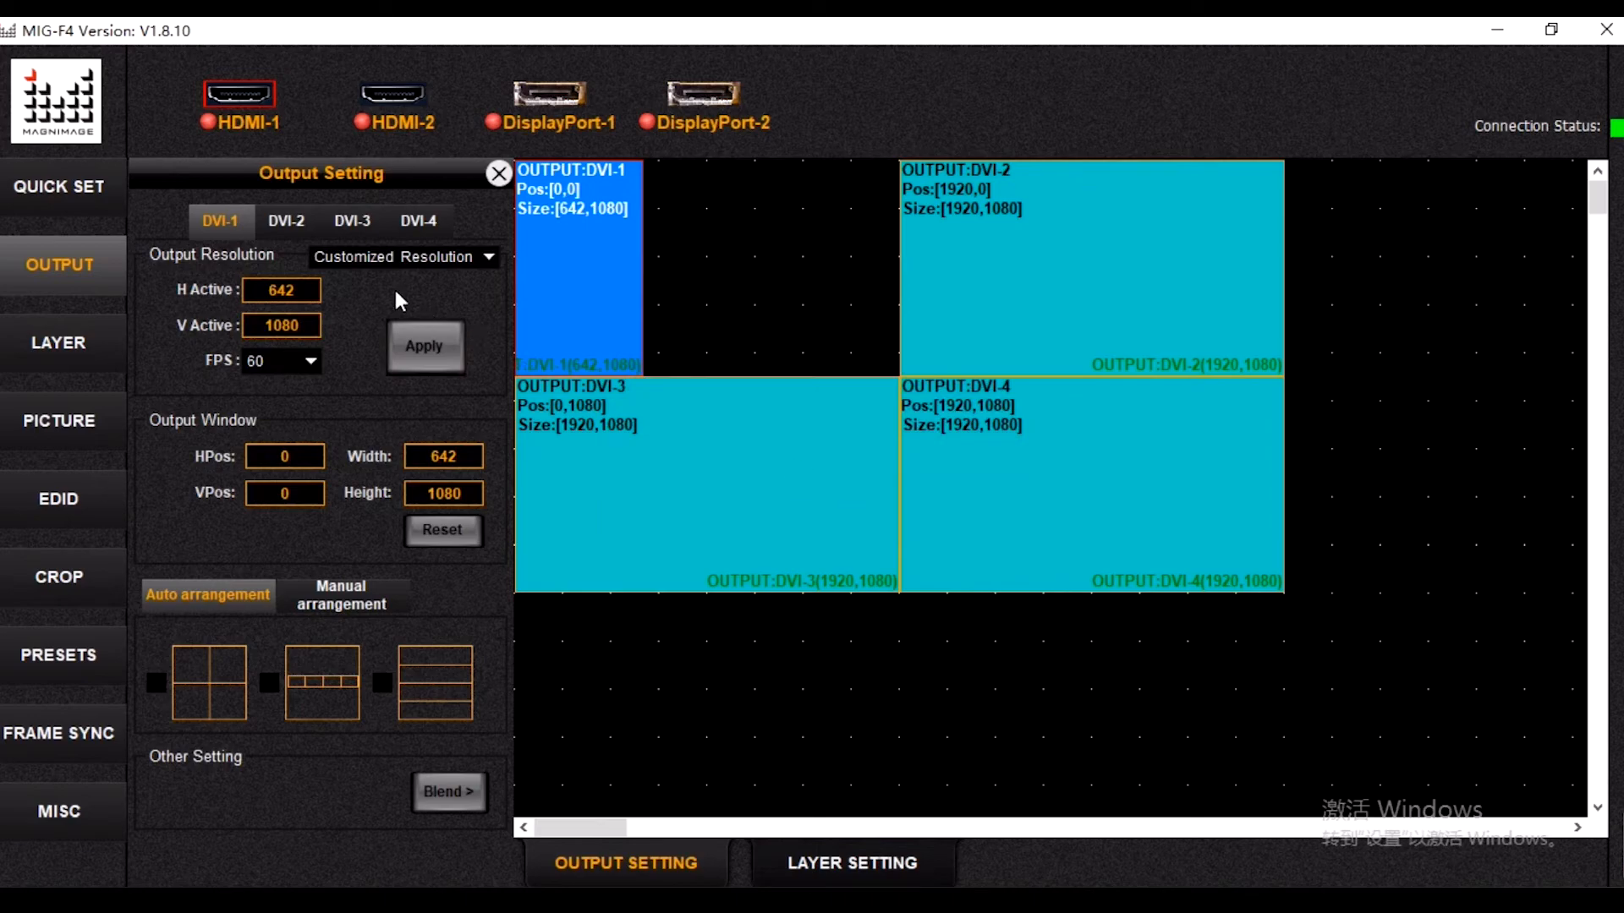
Give DVI-2 a customized output resolution of 1080 x 642 and apply it to that output only
left_click(286, 221)
left_click(457, 264)
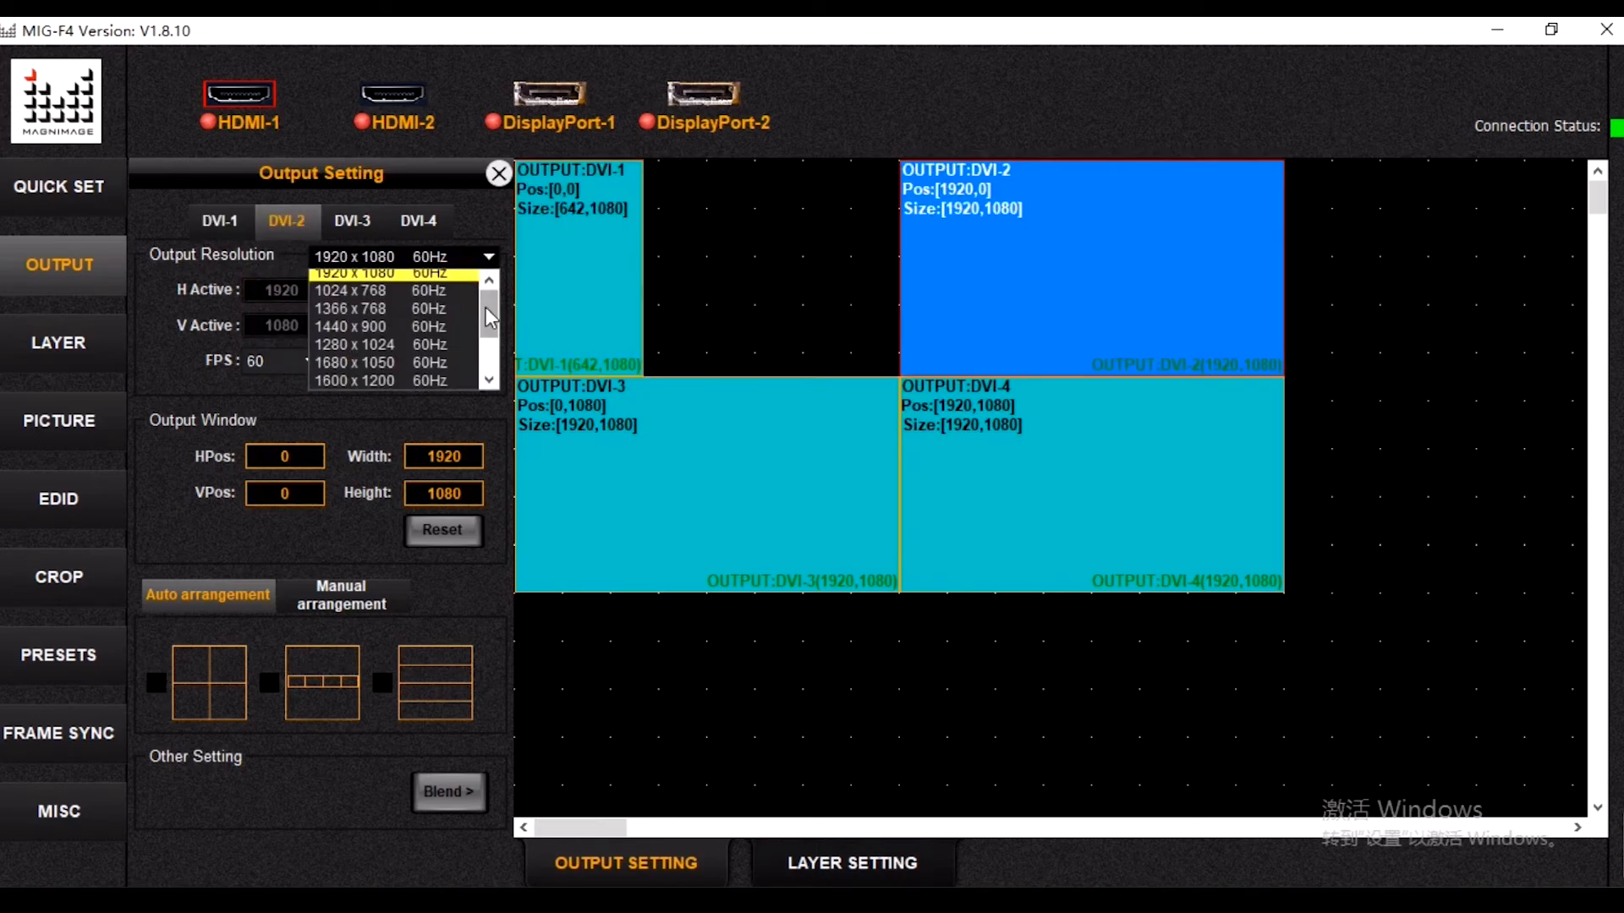
left_click(410, 373)
double_click(267, 291)
type("1080")
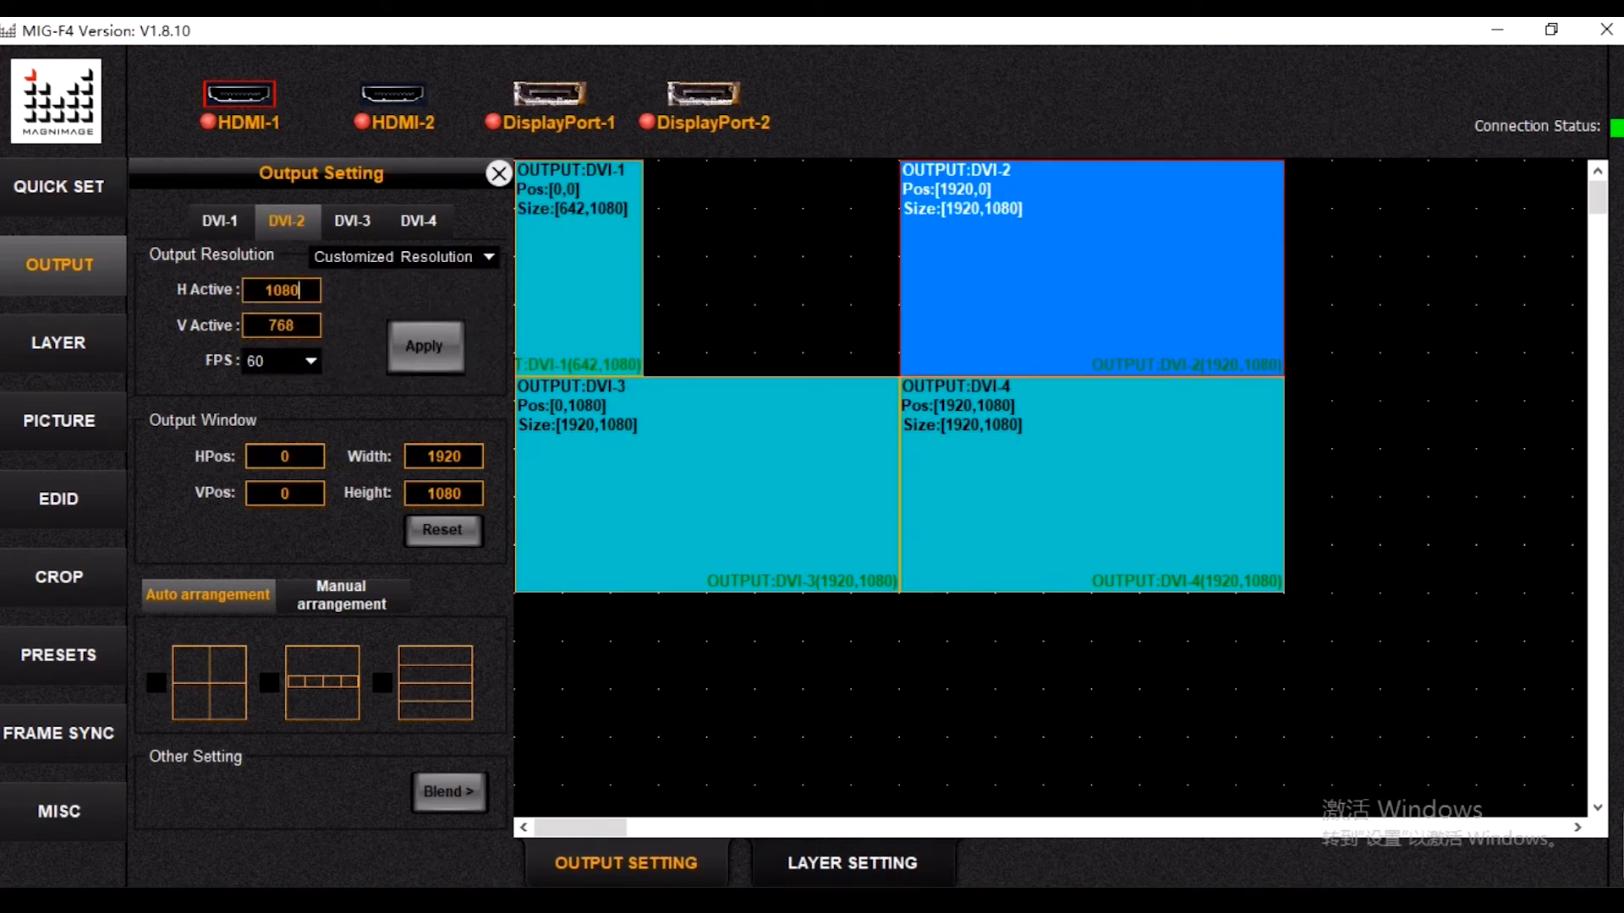
double_click(254, 328)
type("642")
left_click(413, 343)
left_click(949, 506)
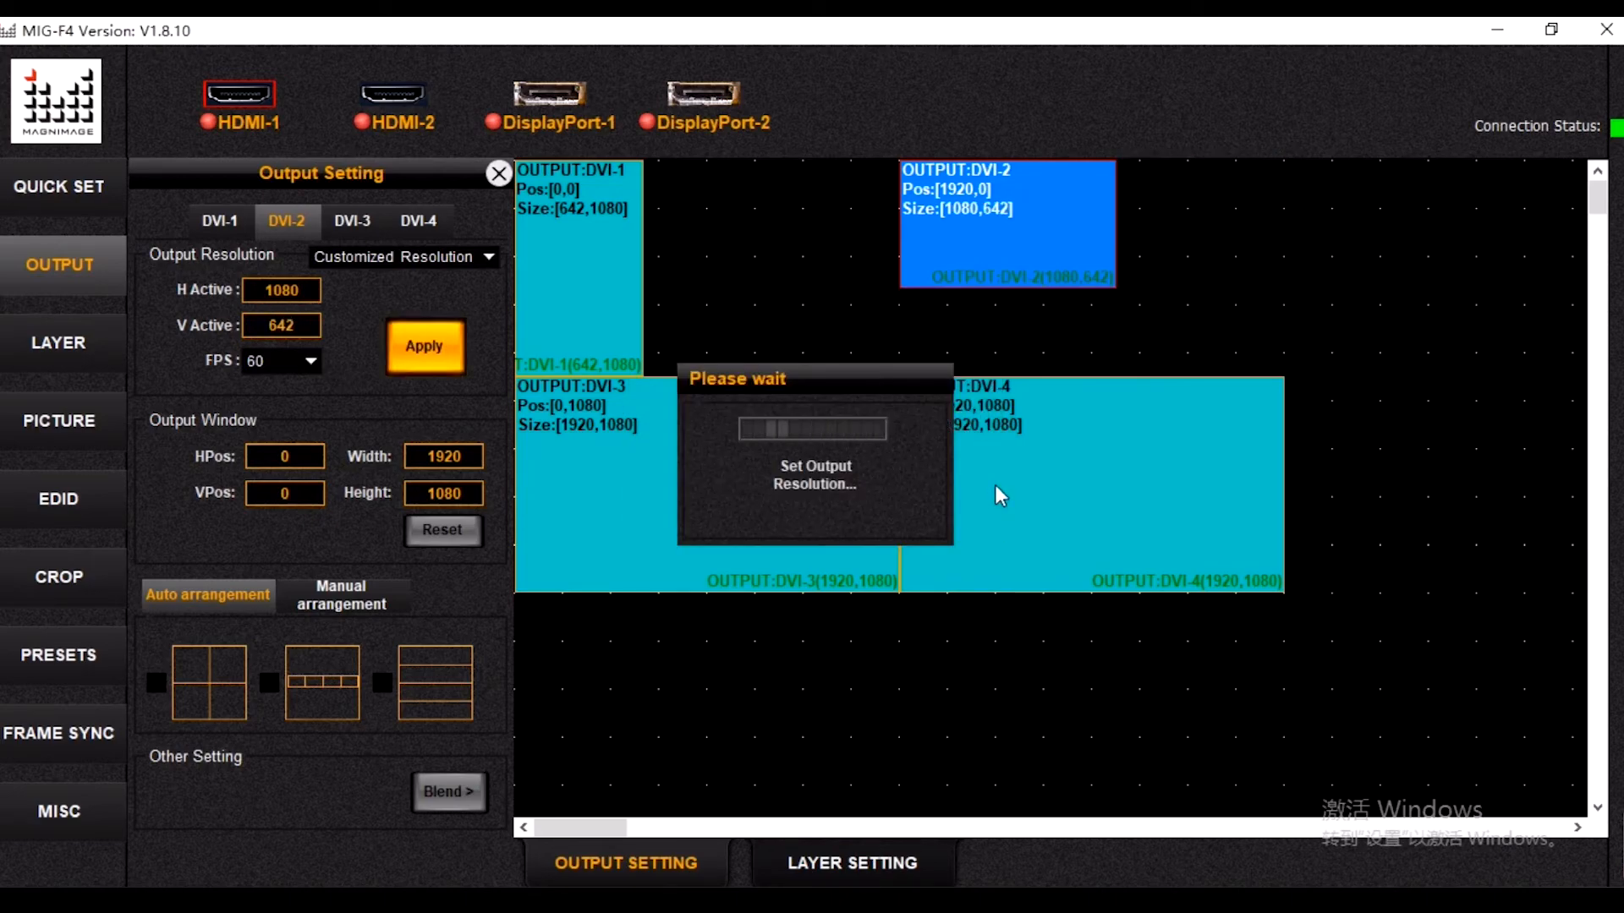
left_click(950, 503)
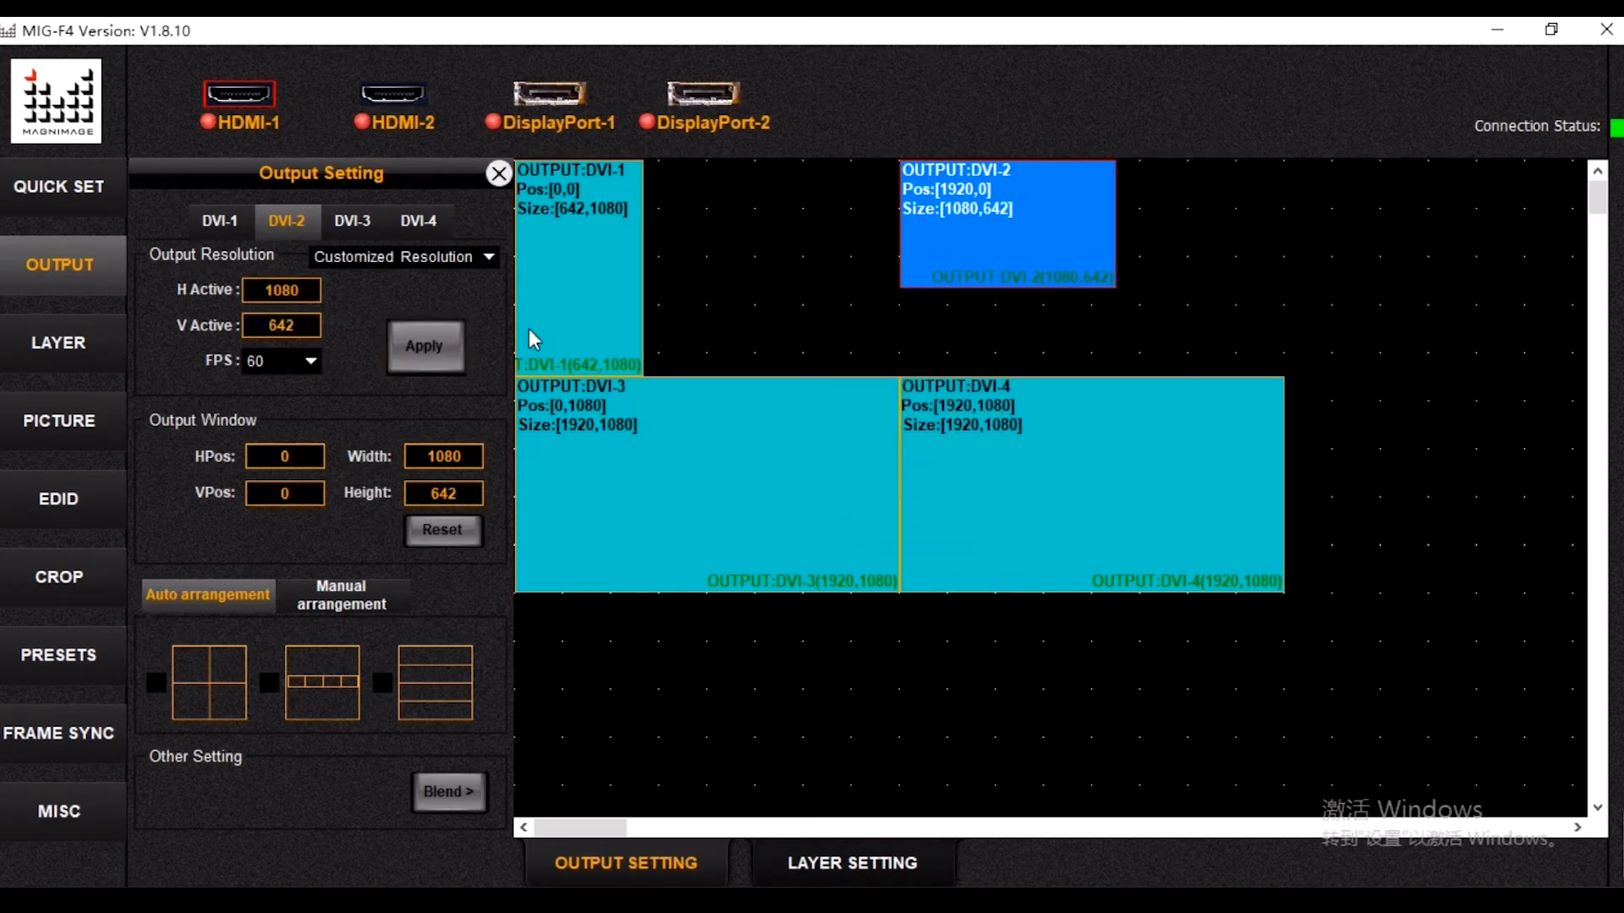
Give DVI-3 a customized output resolution of 1080 x 642 and apply it to that output only
left_click(361, 225)
left_click(489, 256)
left_click(448, 380)
double_click(284, 290)
type("1080")
double_click(286, 325)
type("642")
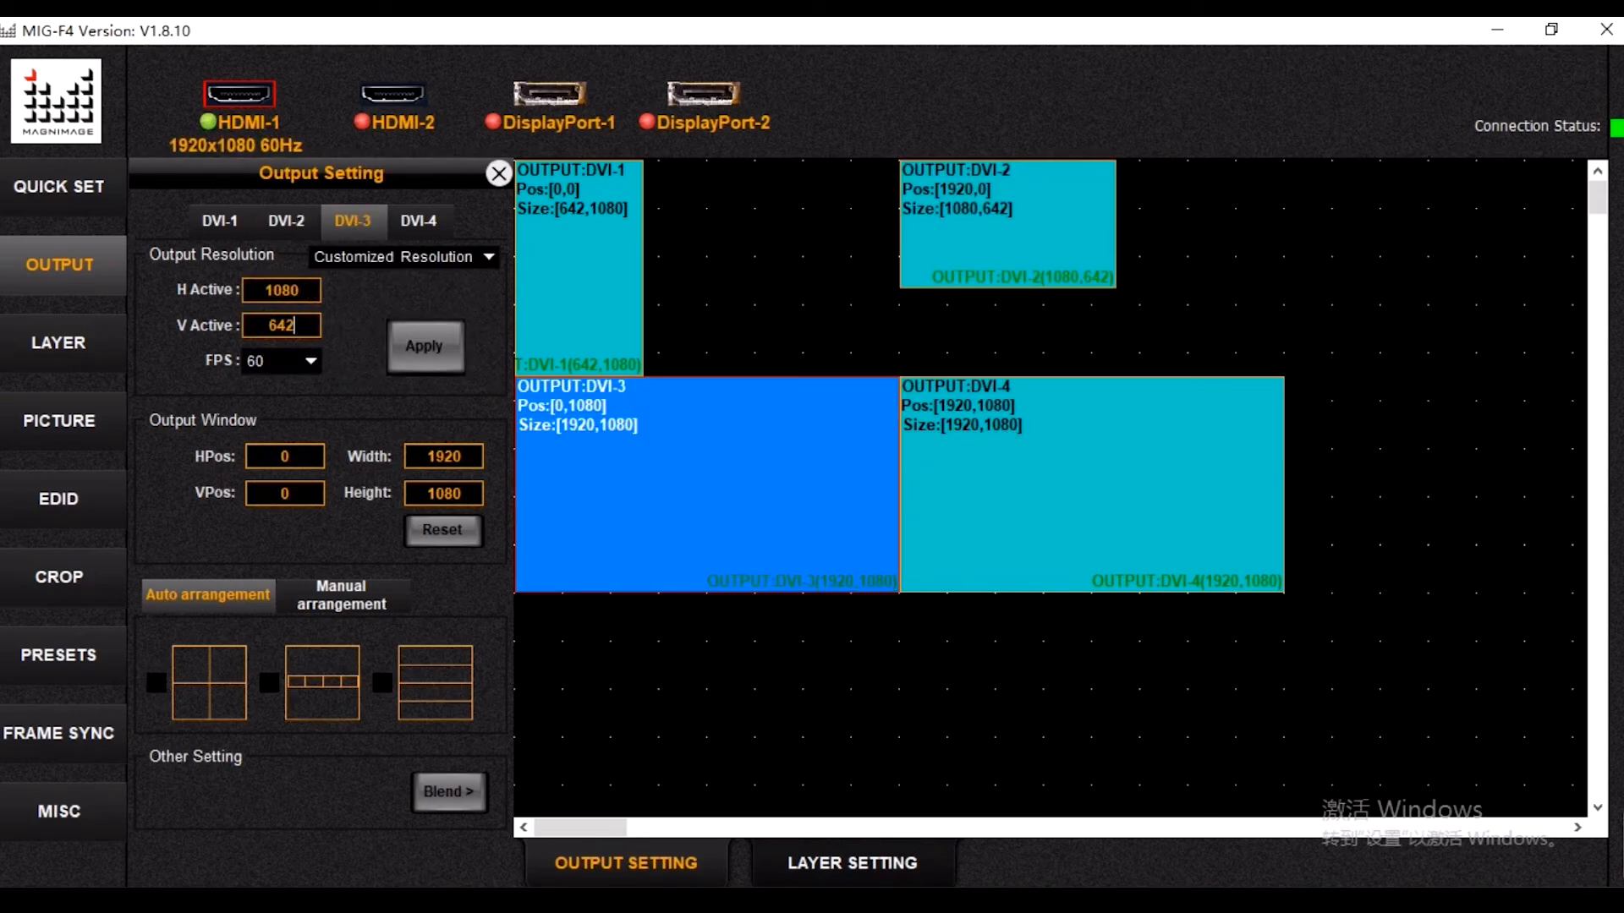
left_click(423, 346)
left_click(952, 499)
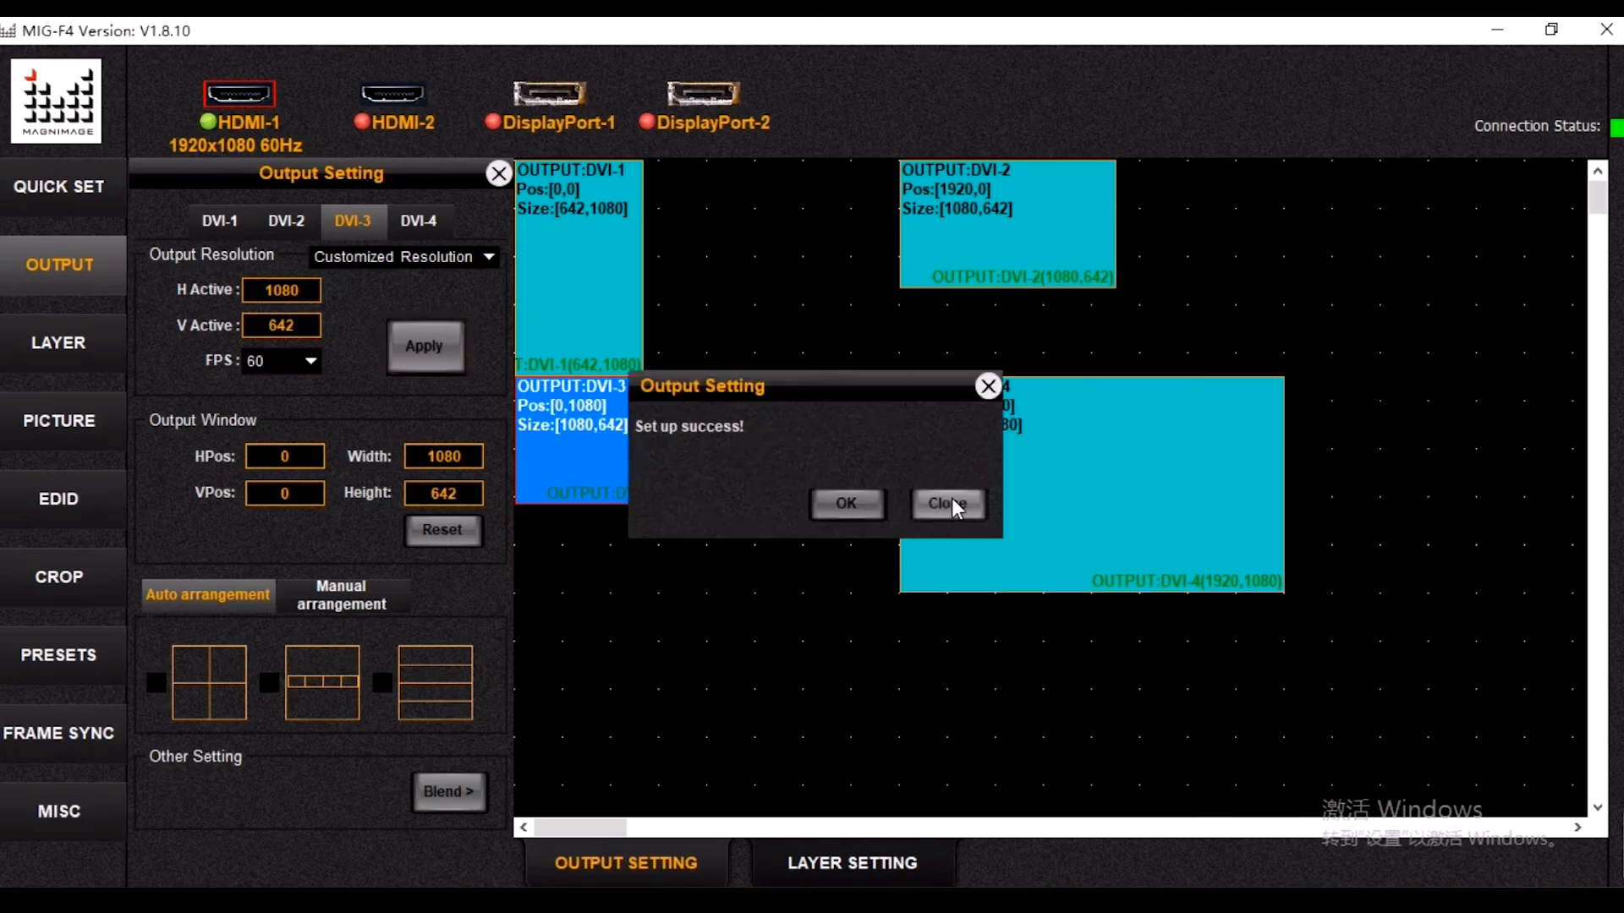
left_click(848, 510)
Give DVI-4 a customized output resolution of 642 x 1080 and apply it to that output only
left_click(420, 225)
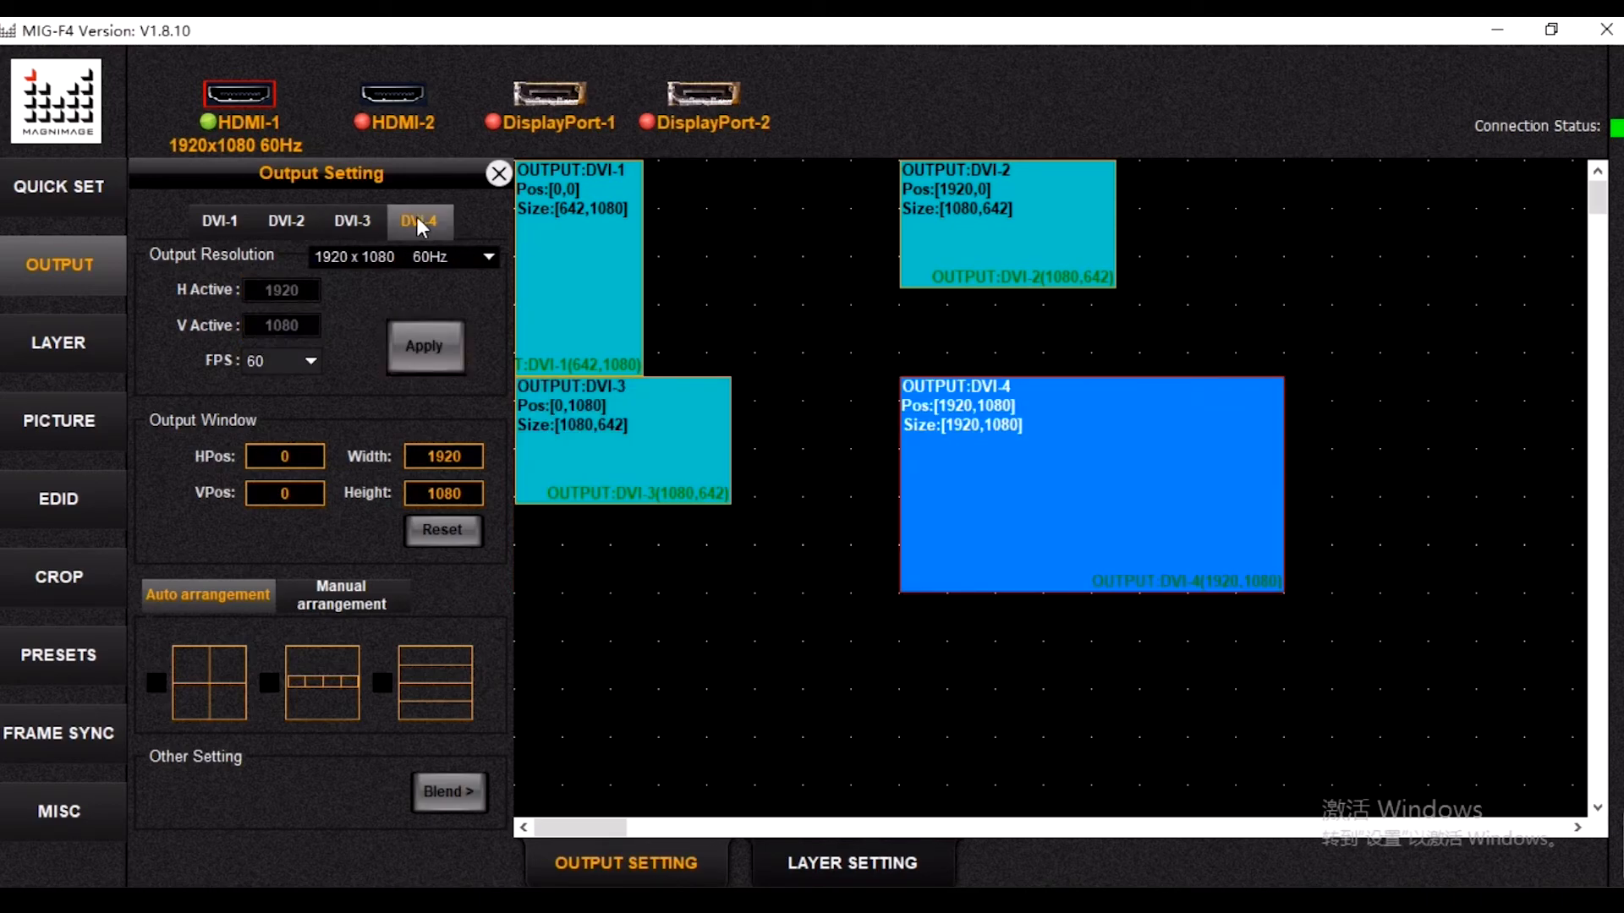
left_click(488, 256)
scroll(458, 372, "down", 2)
left_click(458, 372)
double_click(301, 292)
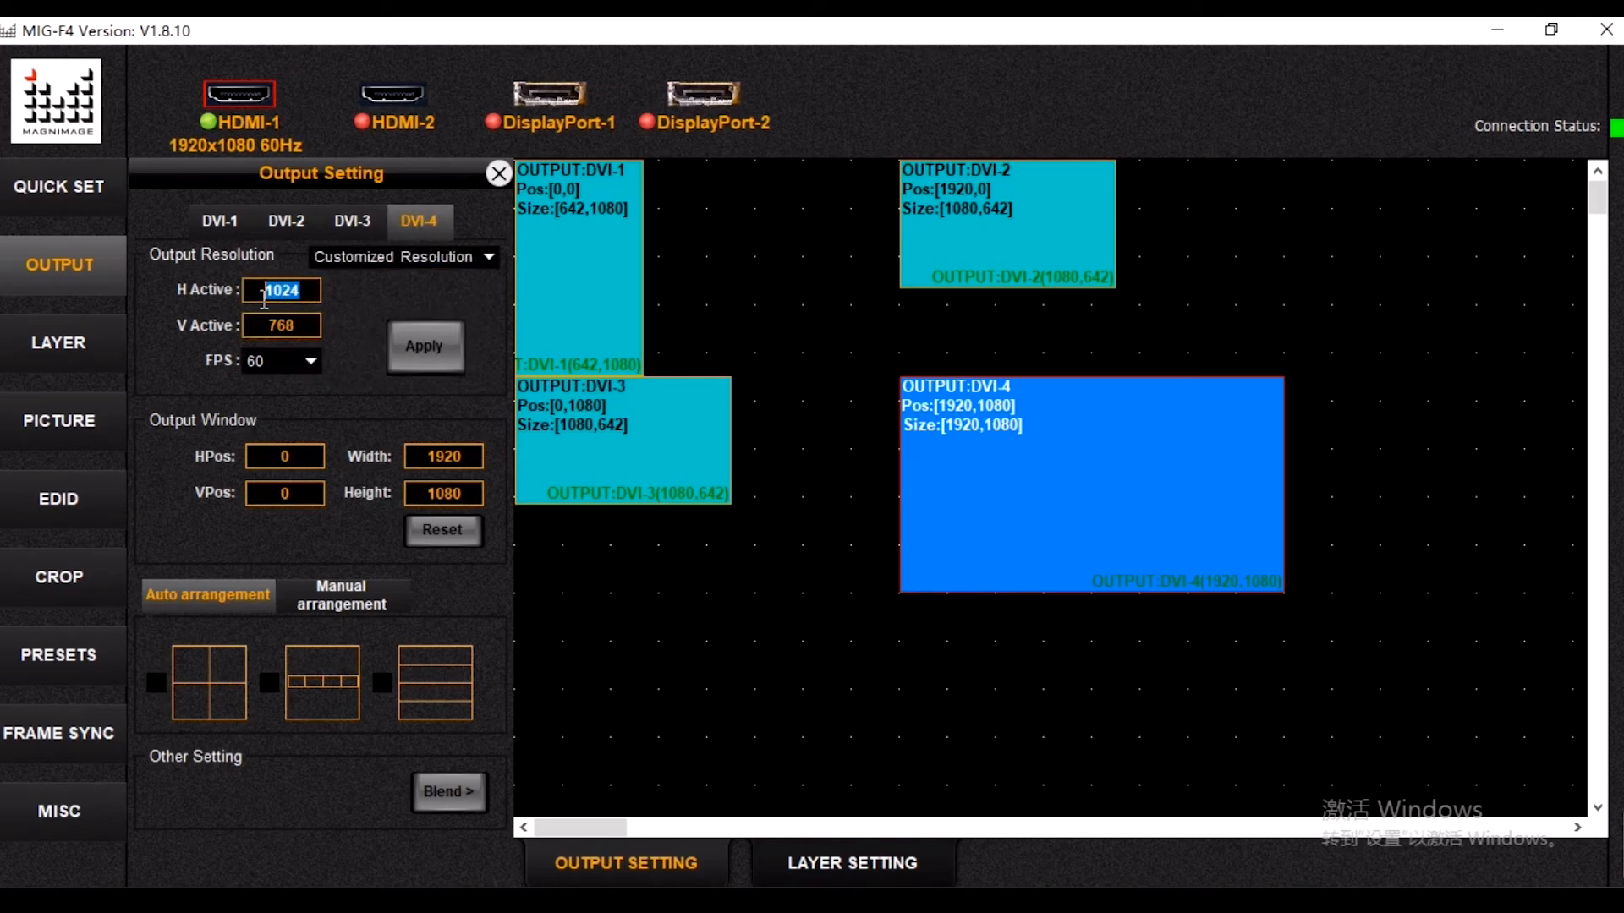
type("642")
double_click(320, 323)
type("1080")
left_click(424, 346)
left_click(946, 504)
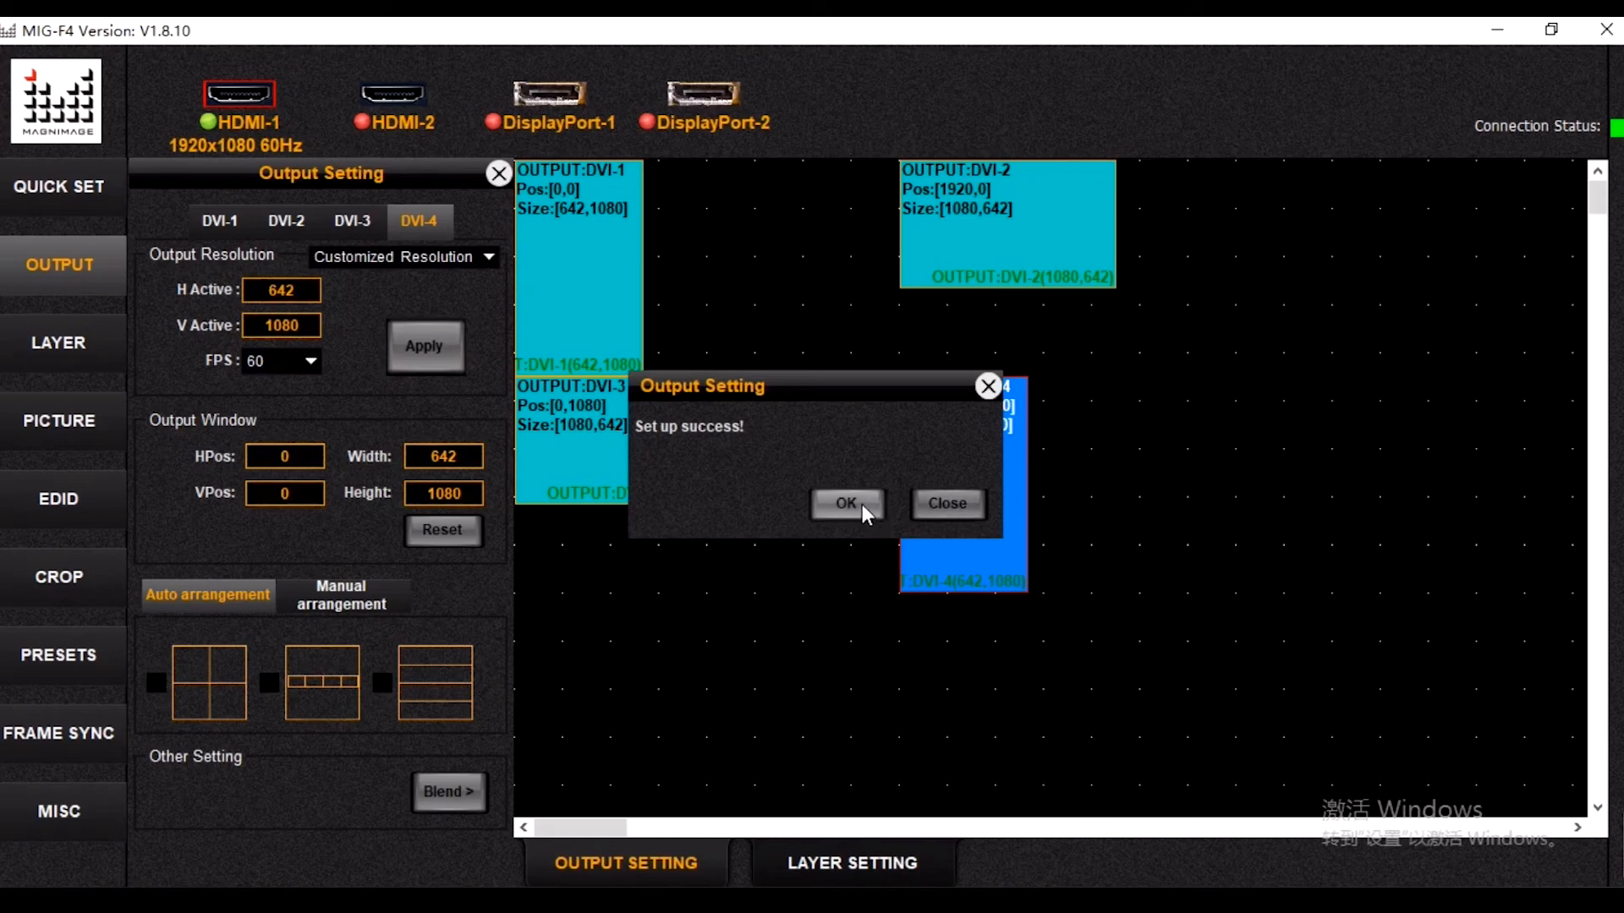
left_click(861, 506)
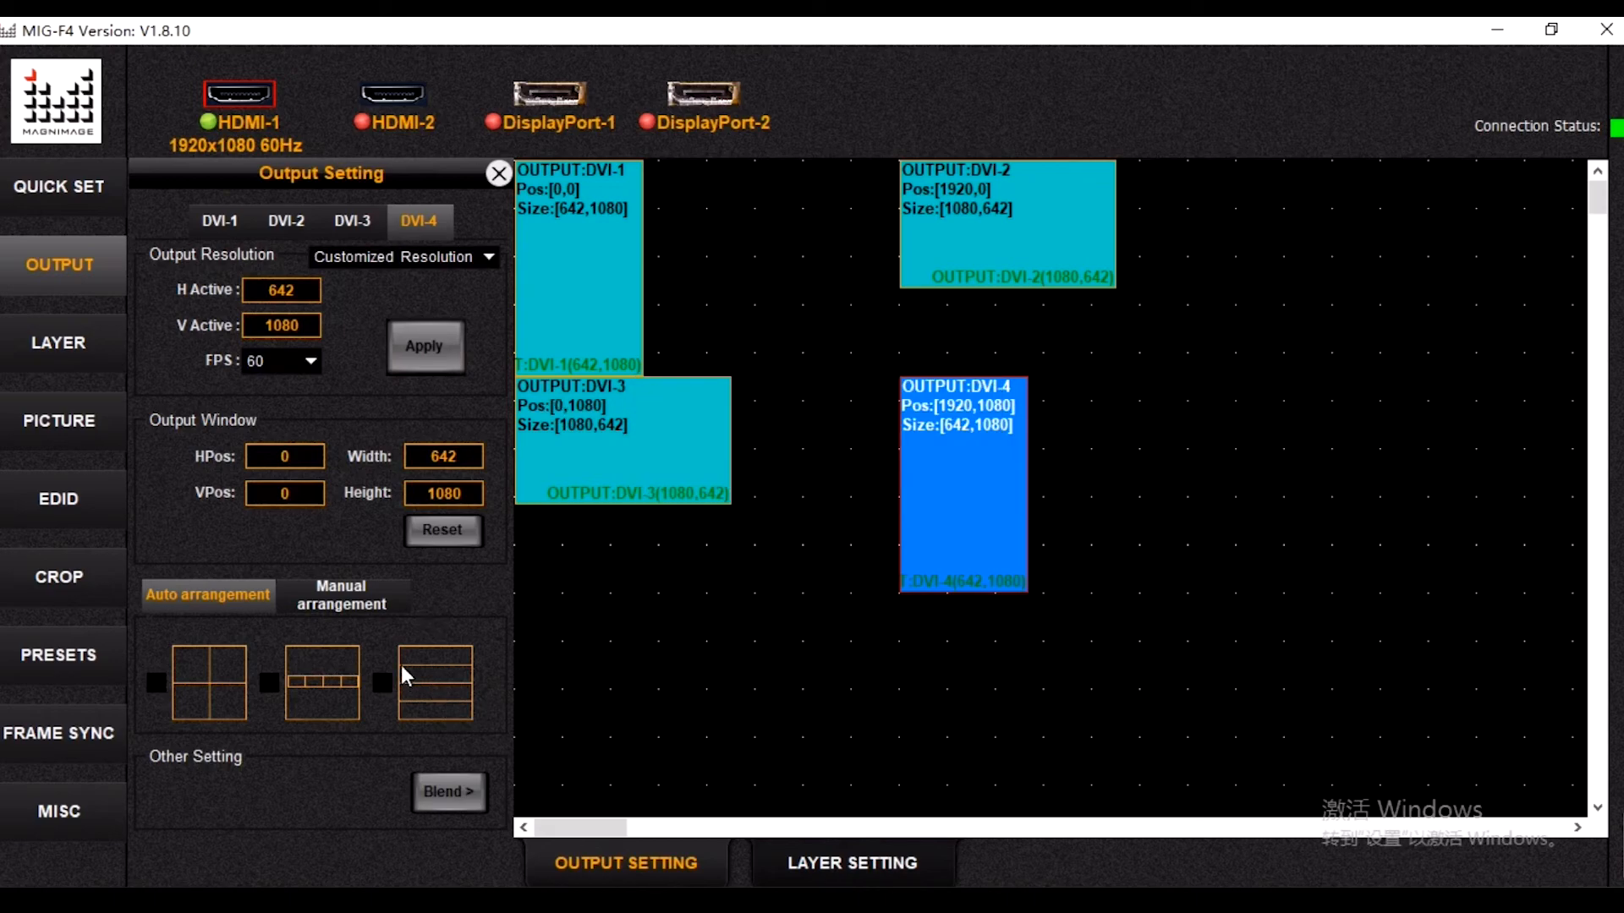
Switch the outputs to manual arrangement and place DVI-1 at horizontal position 684 and vertical position 12
left_click(331, 591)
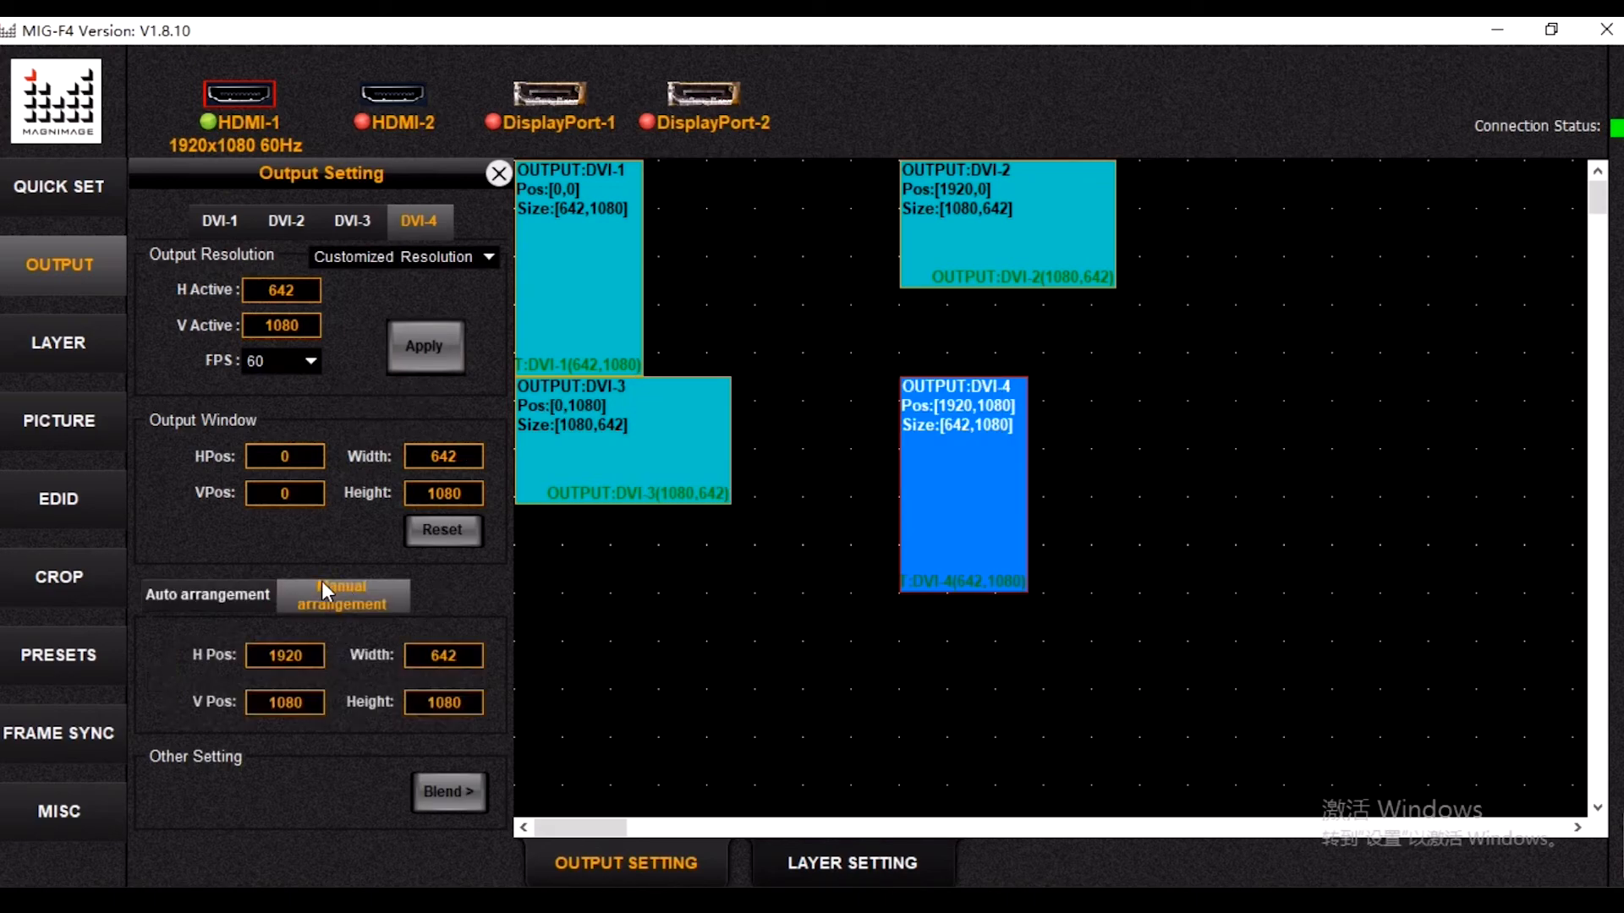
left_click(220, 222)
double_click(287, 656)
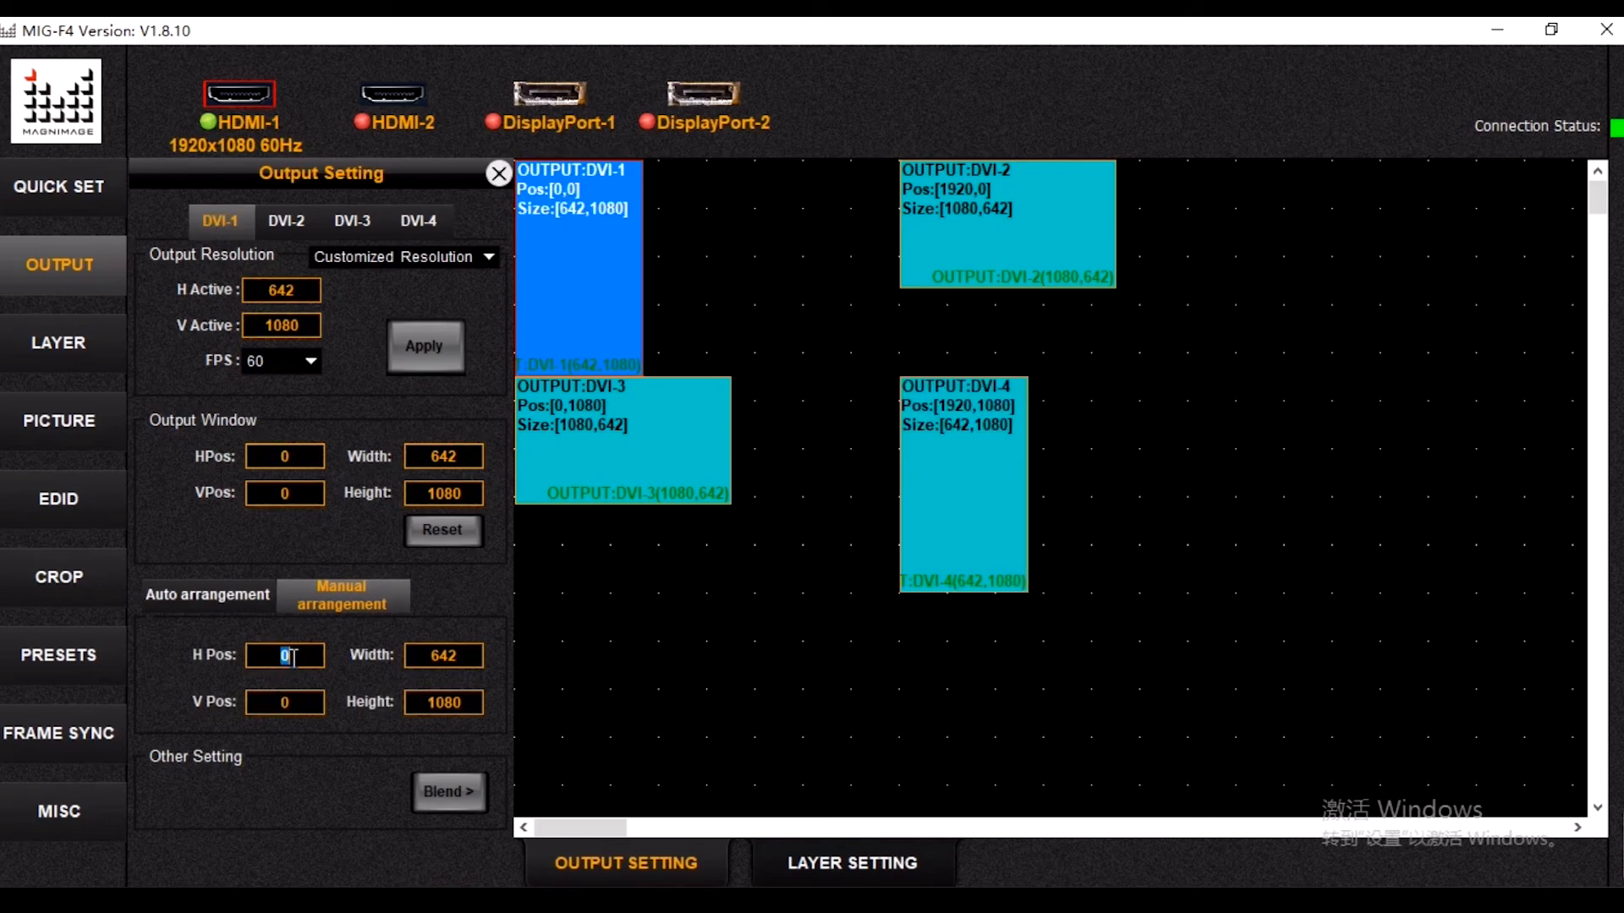
type("684")
key("Tab")
key("BackSpace")
type("12")
key("Return")
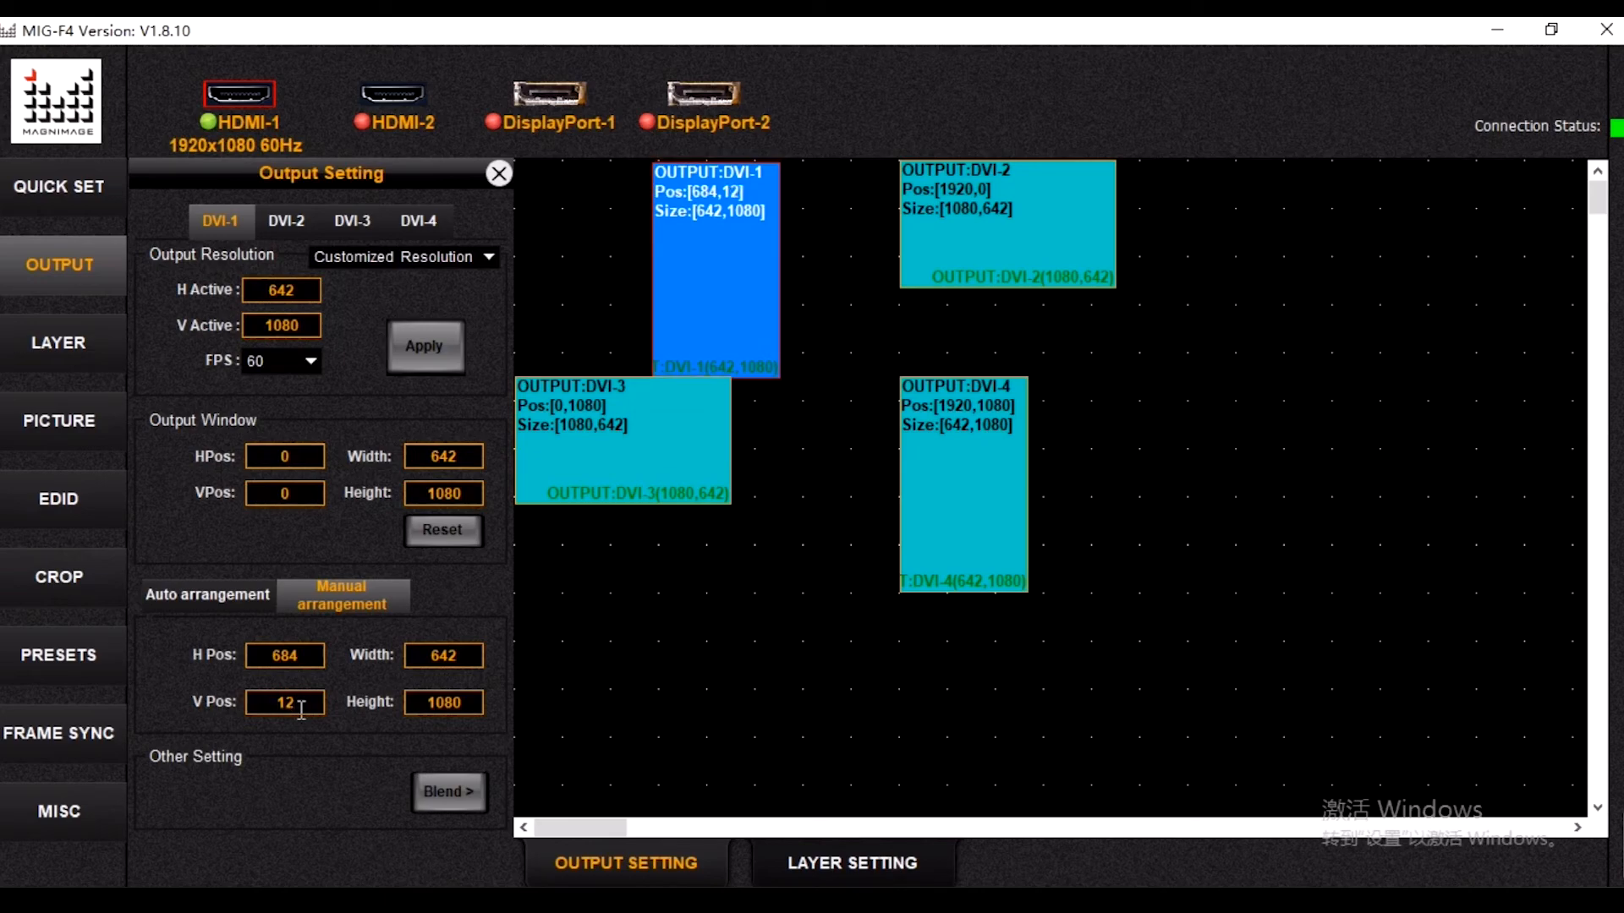
Place DVI-2 at horizontal position 1326 and vertical position 450
left_click(279, 222)
left_click(285, 656)
type("1")
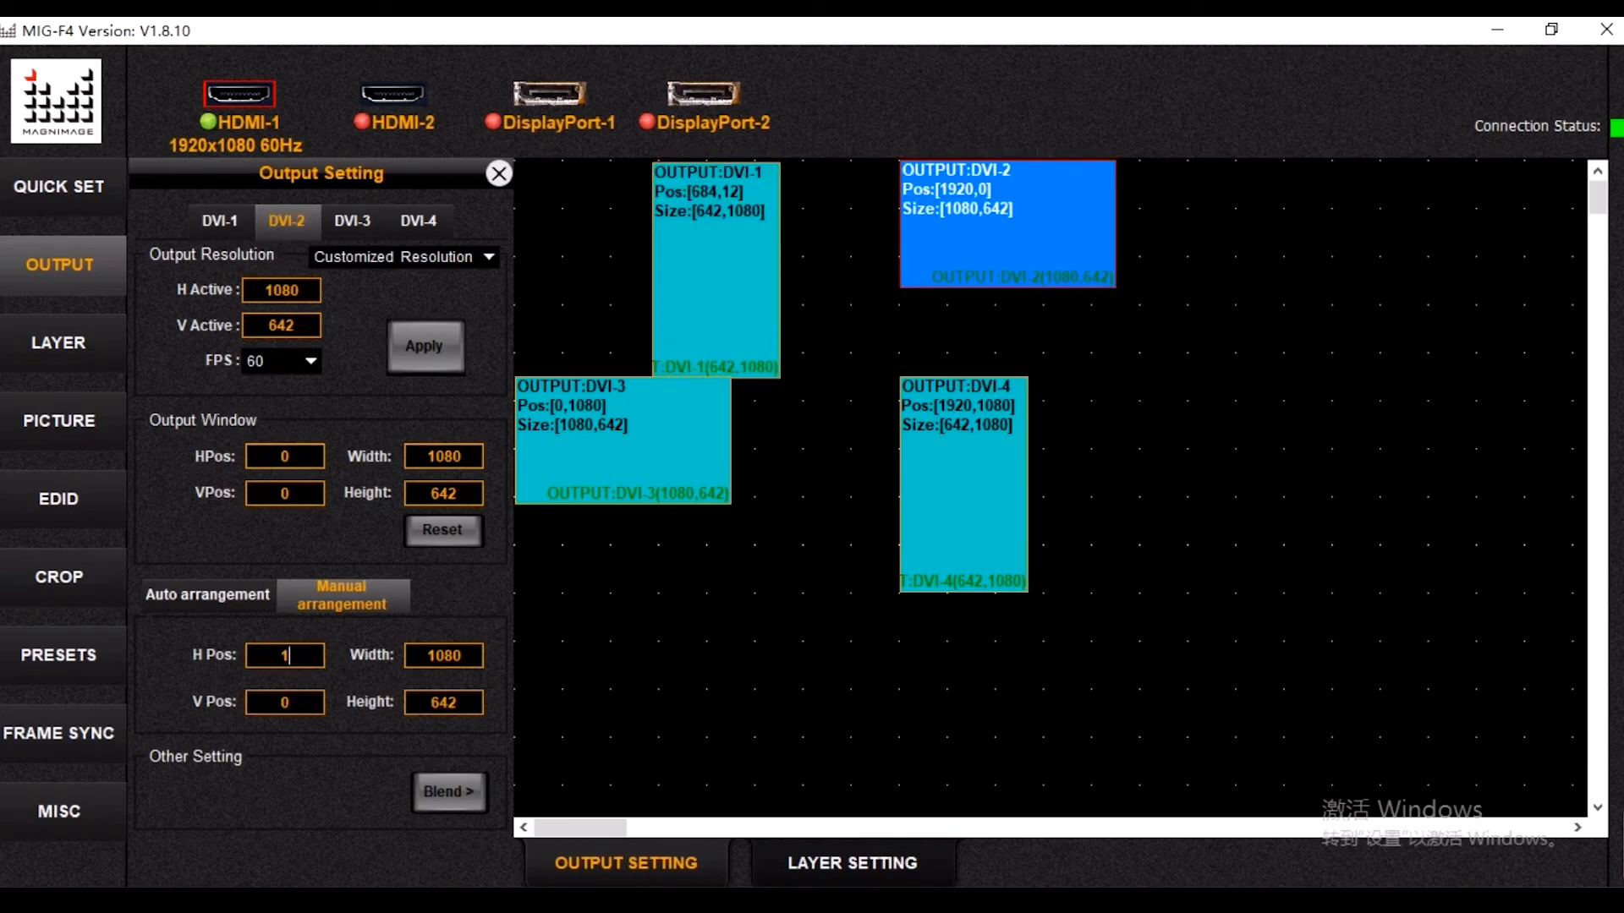
type("326")
left_click(294, 703)
key("BackSpace")
type("450")
key("Return")
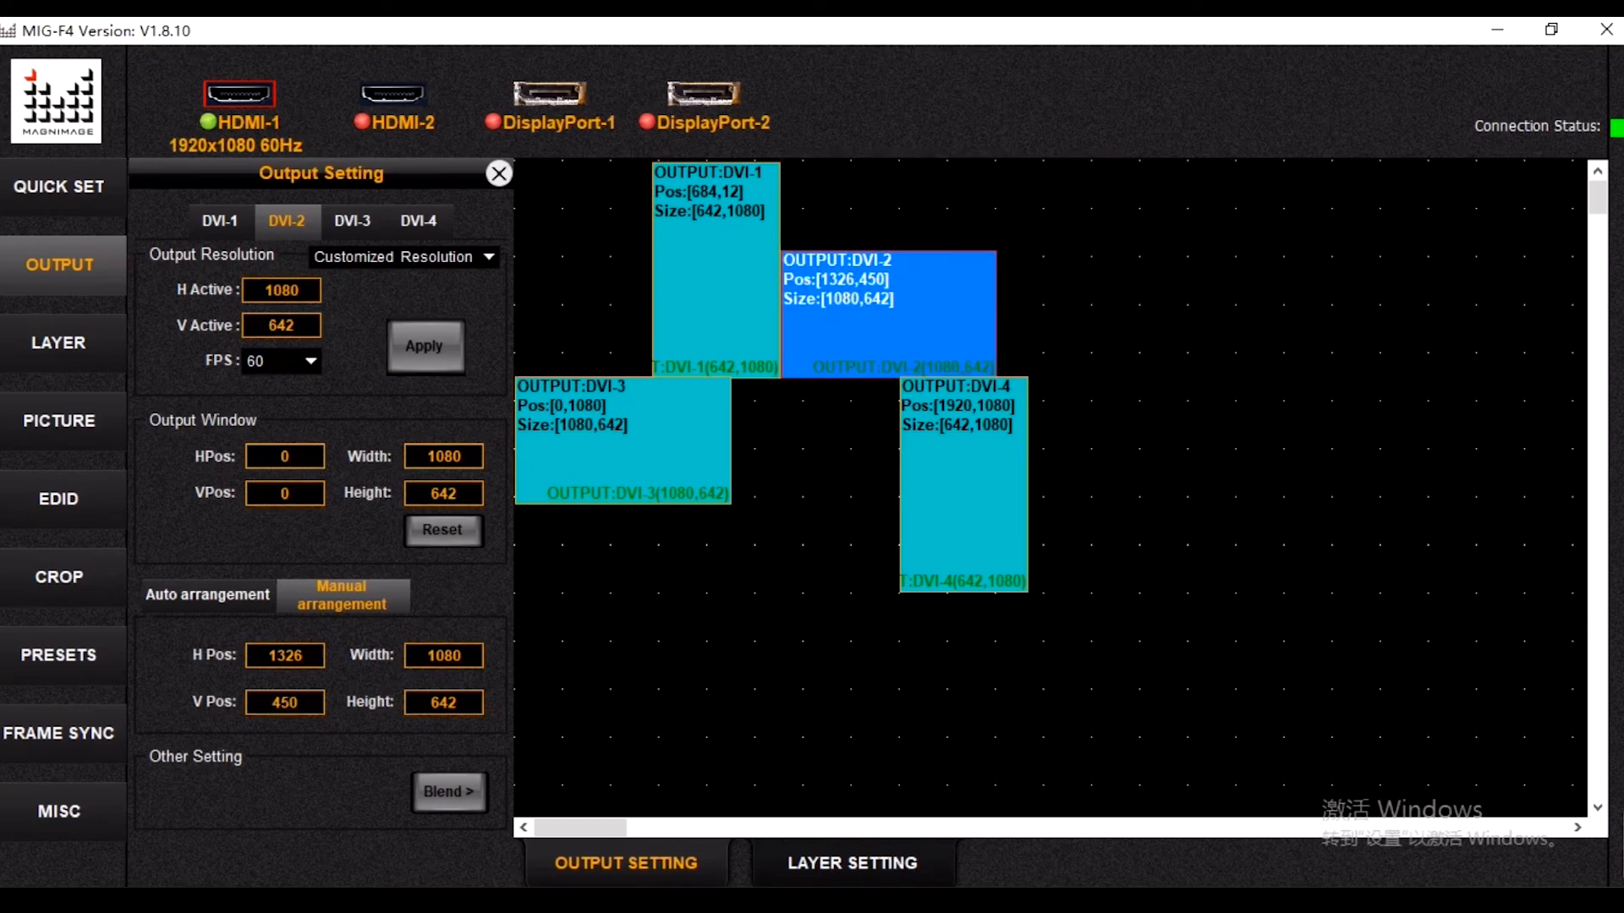
Place DVI-3 at horizontal position 246 and vertical position 1092
left_click(352, 221)
left_click(300, 657)
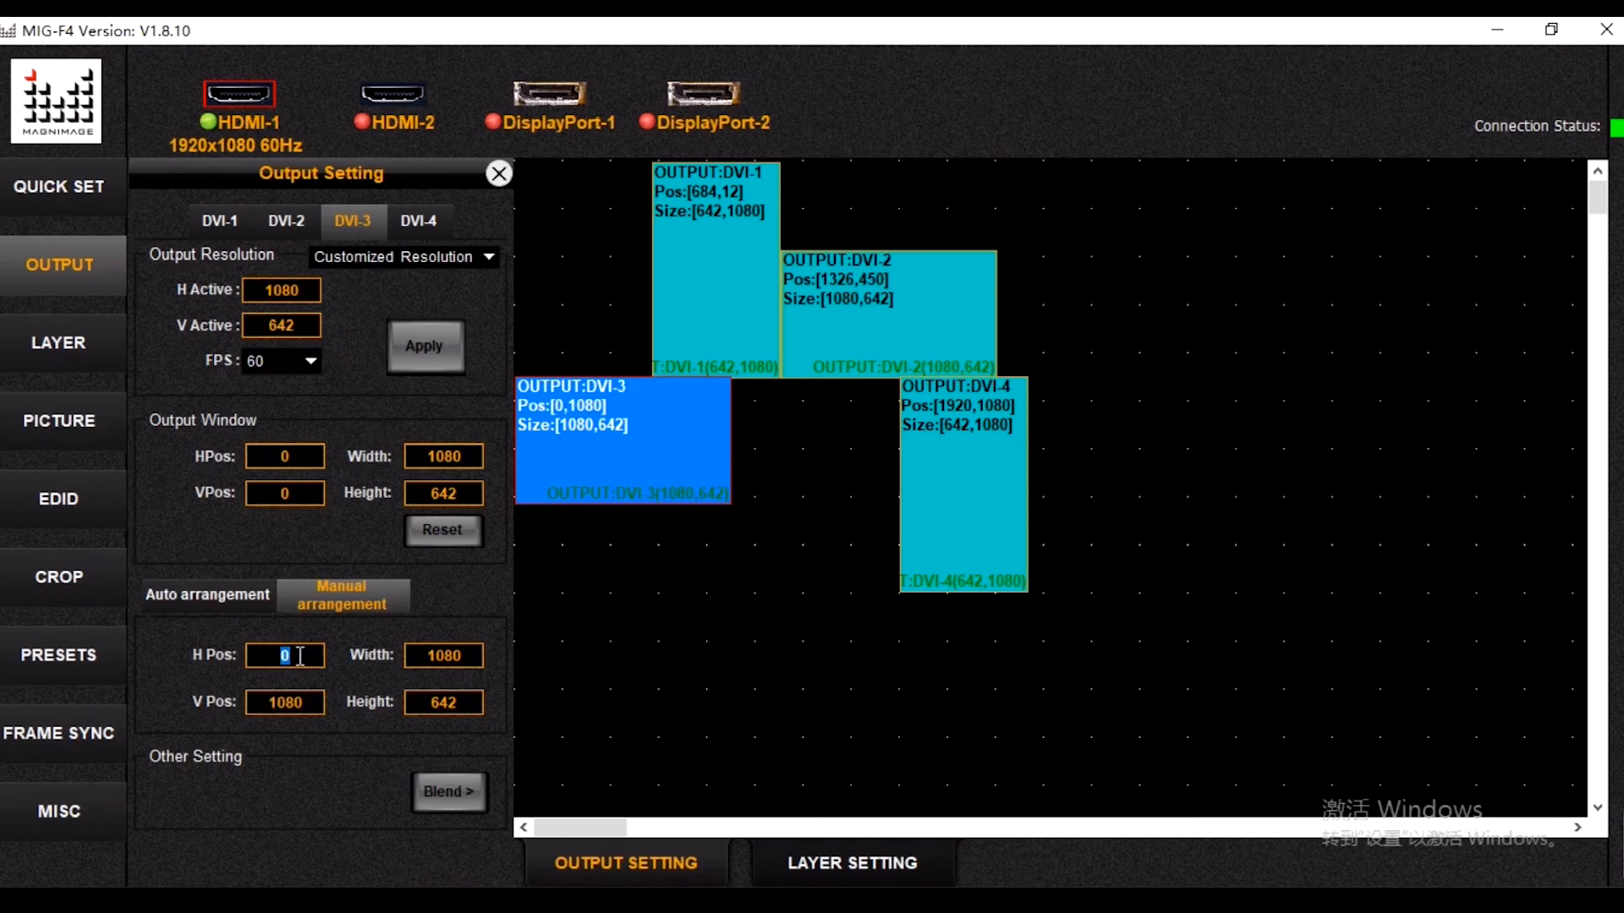
type("246")
left_click_drag(292, 703, 312, 709)
type("92")
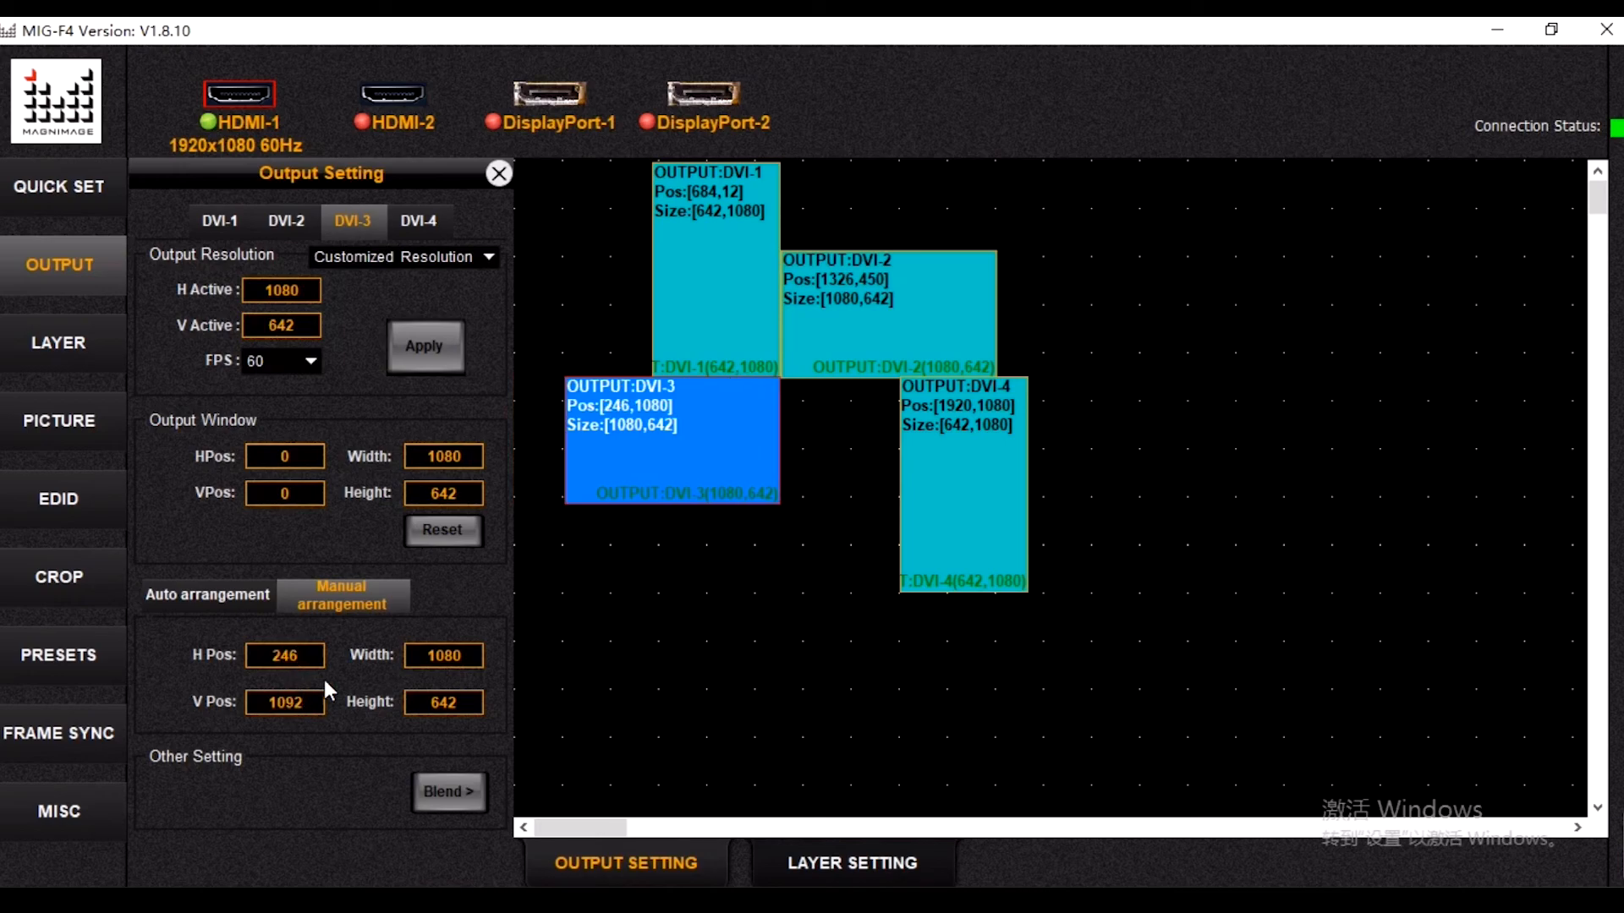
Place DVI-4 at horizontal position 1326 and vertical position 1092
left_click(413, 219)
left_click(317, 651)
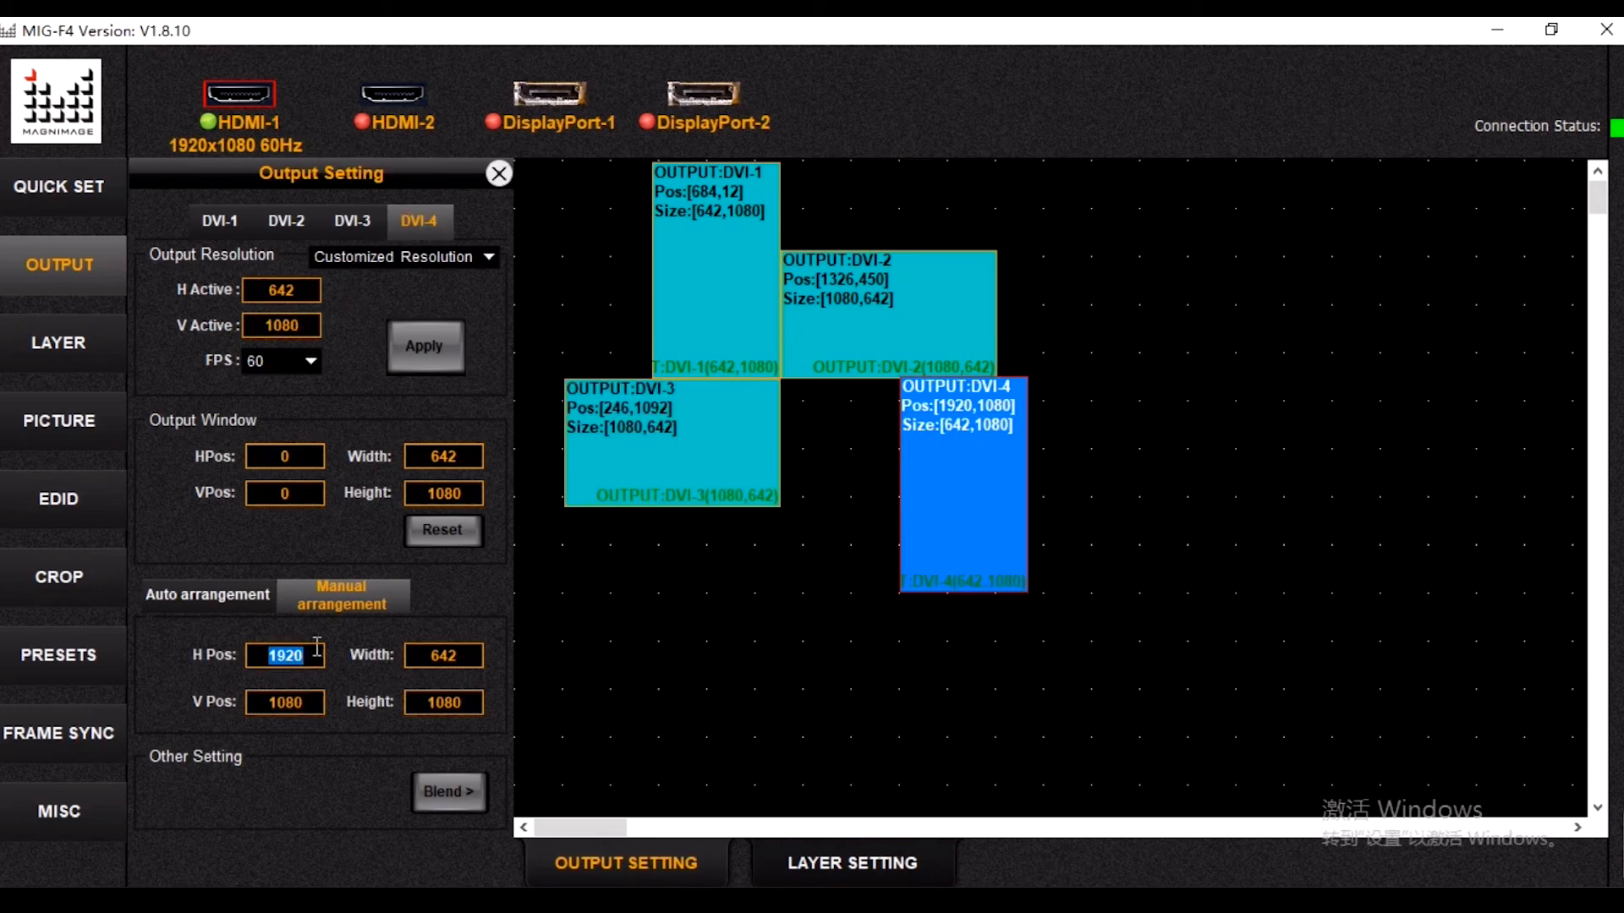
type("1326")
key("Tab")
type("1092")
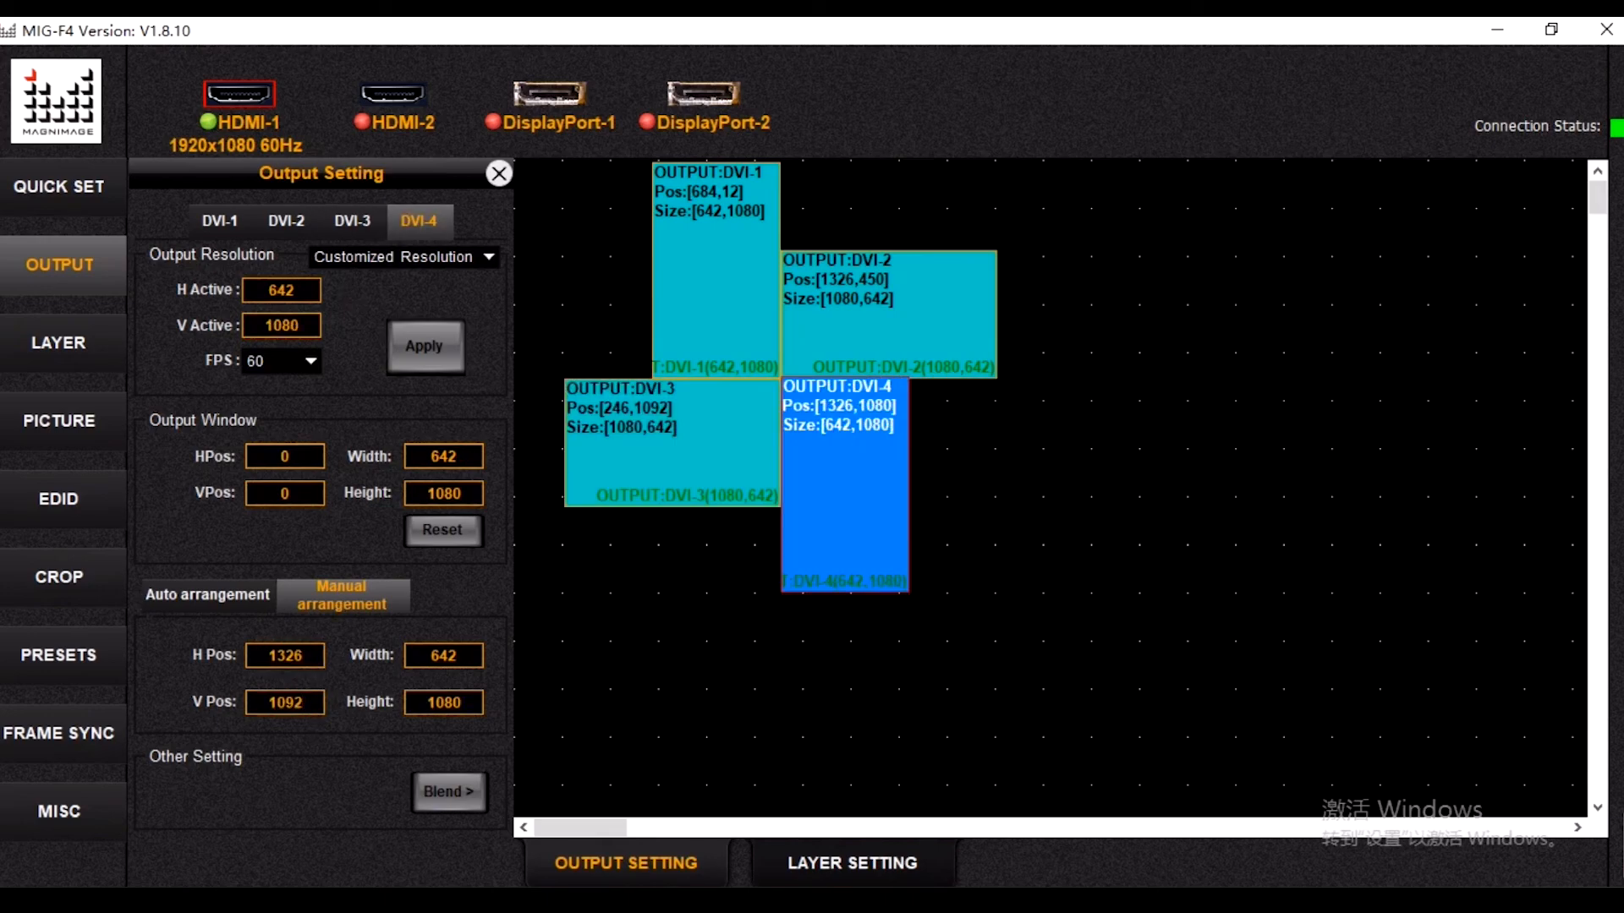
key("Return")
left_click(661, 676)
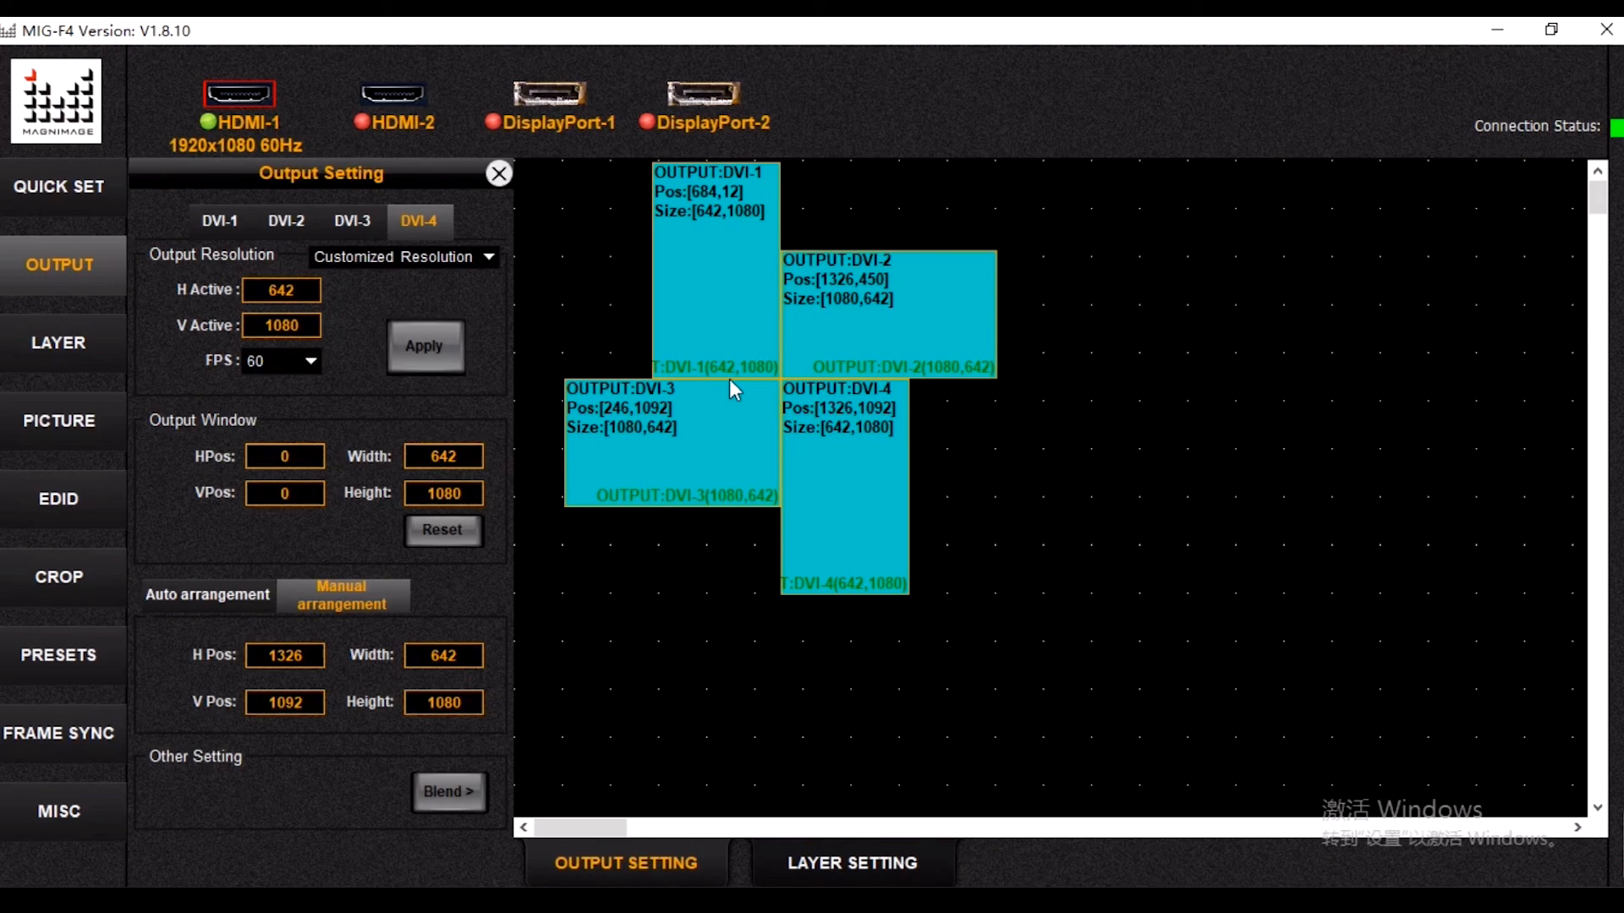
Turn on Layer1 in the layer settings and fit it to the combined area of the four outputs, 2160 x 2160
left_click(59, 347)
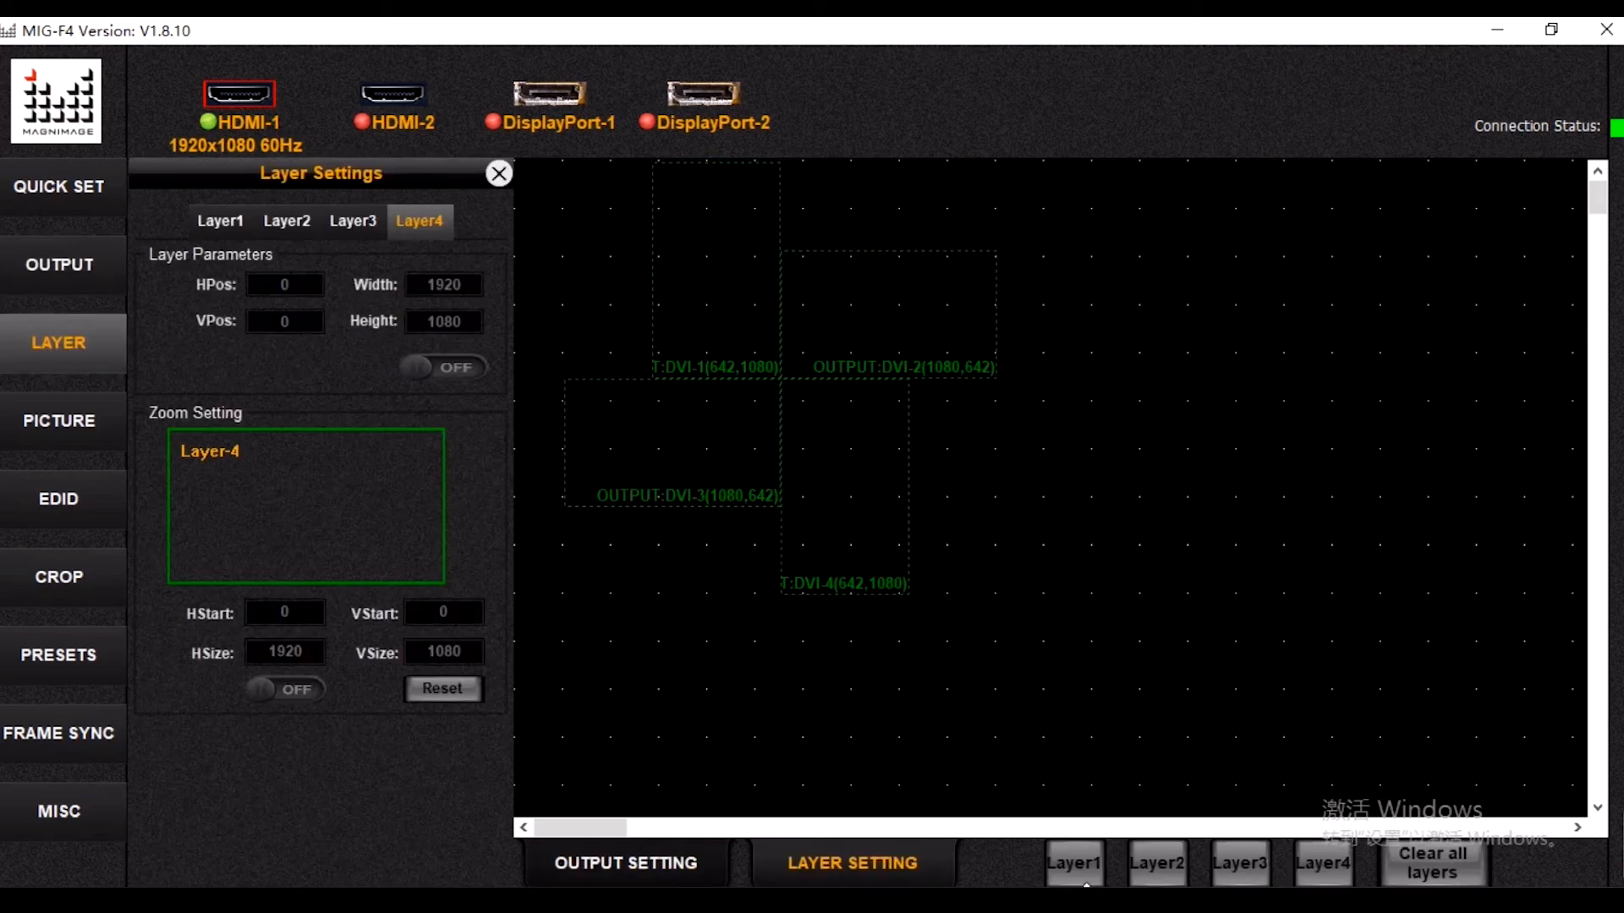
left_click(1074, 874)
left_click_drag(1030, 498, 1113, 541)
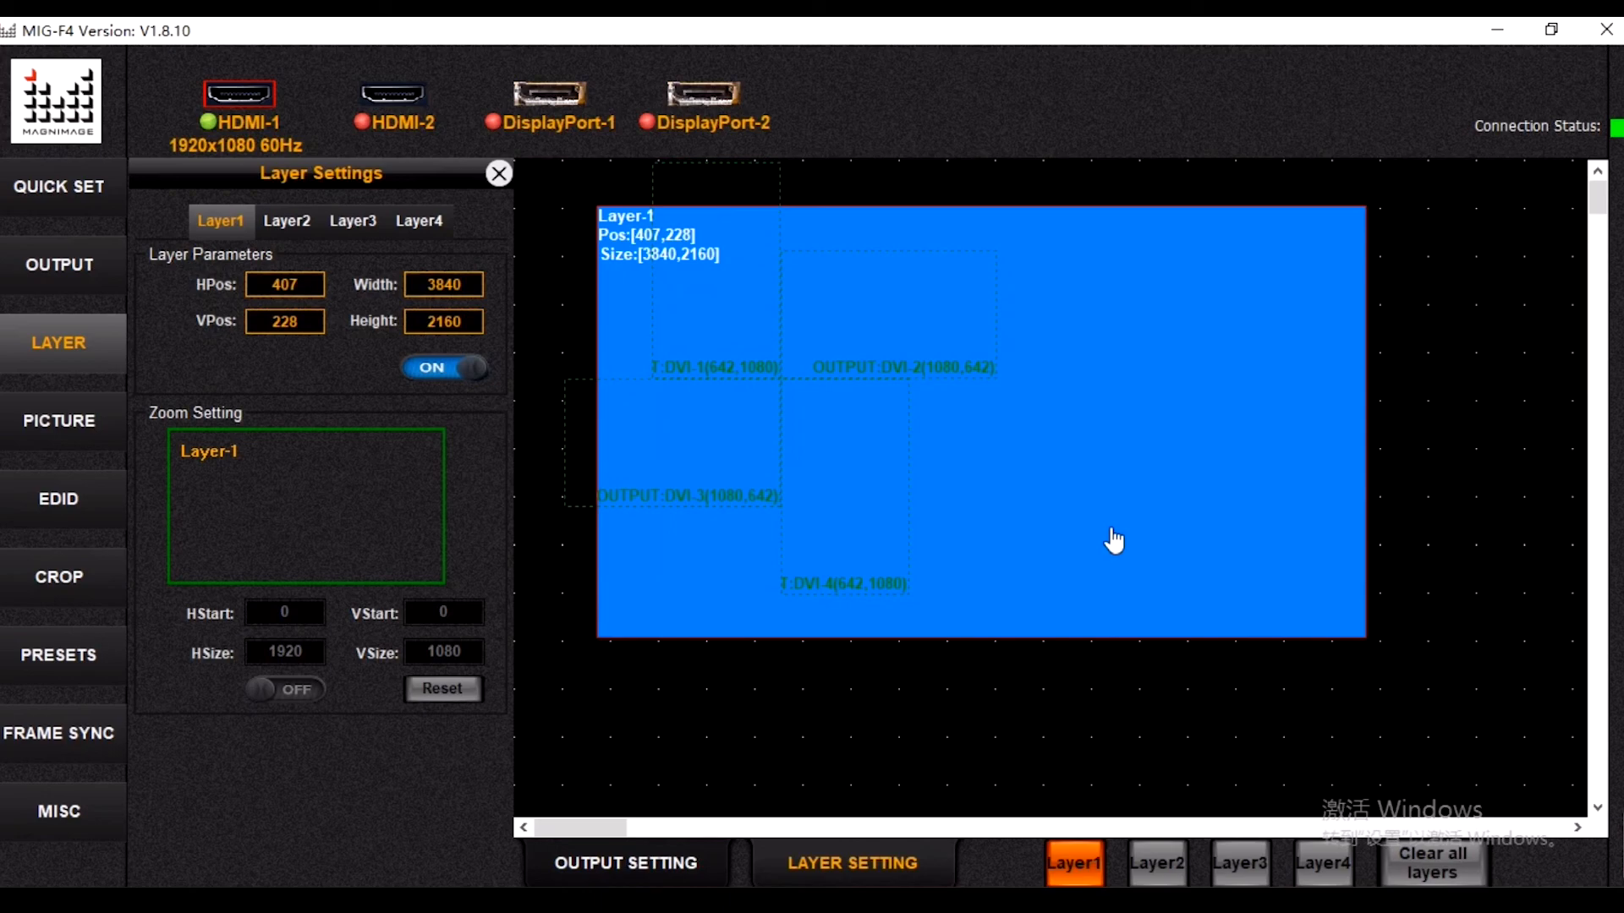
double_click(740, 347)
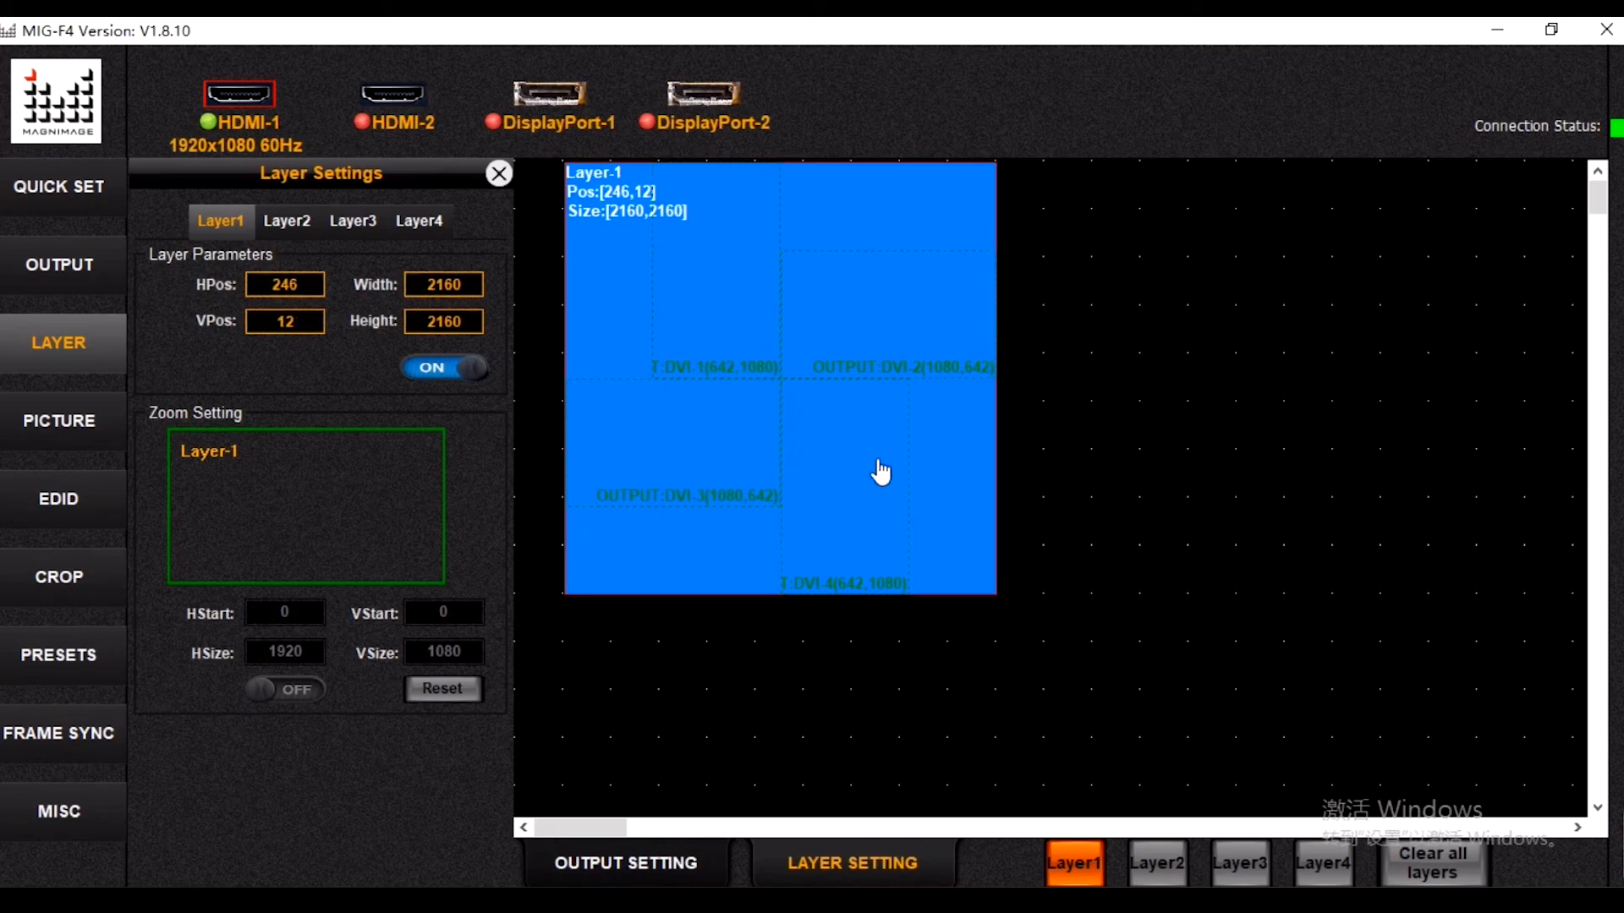
Set Layer1's horizontal position to 245, keep its vertical position at 12, and deselect the layer
left_click_drag(278, 288, 315, 293)
type("245")
double_click(279, 323)
left_click(1194, 484)
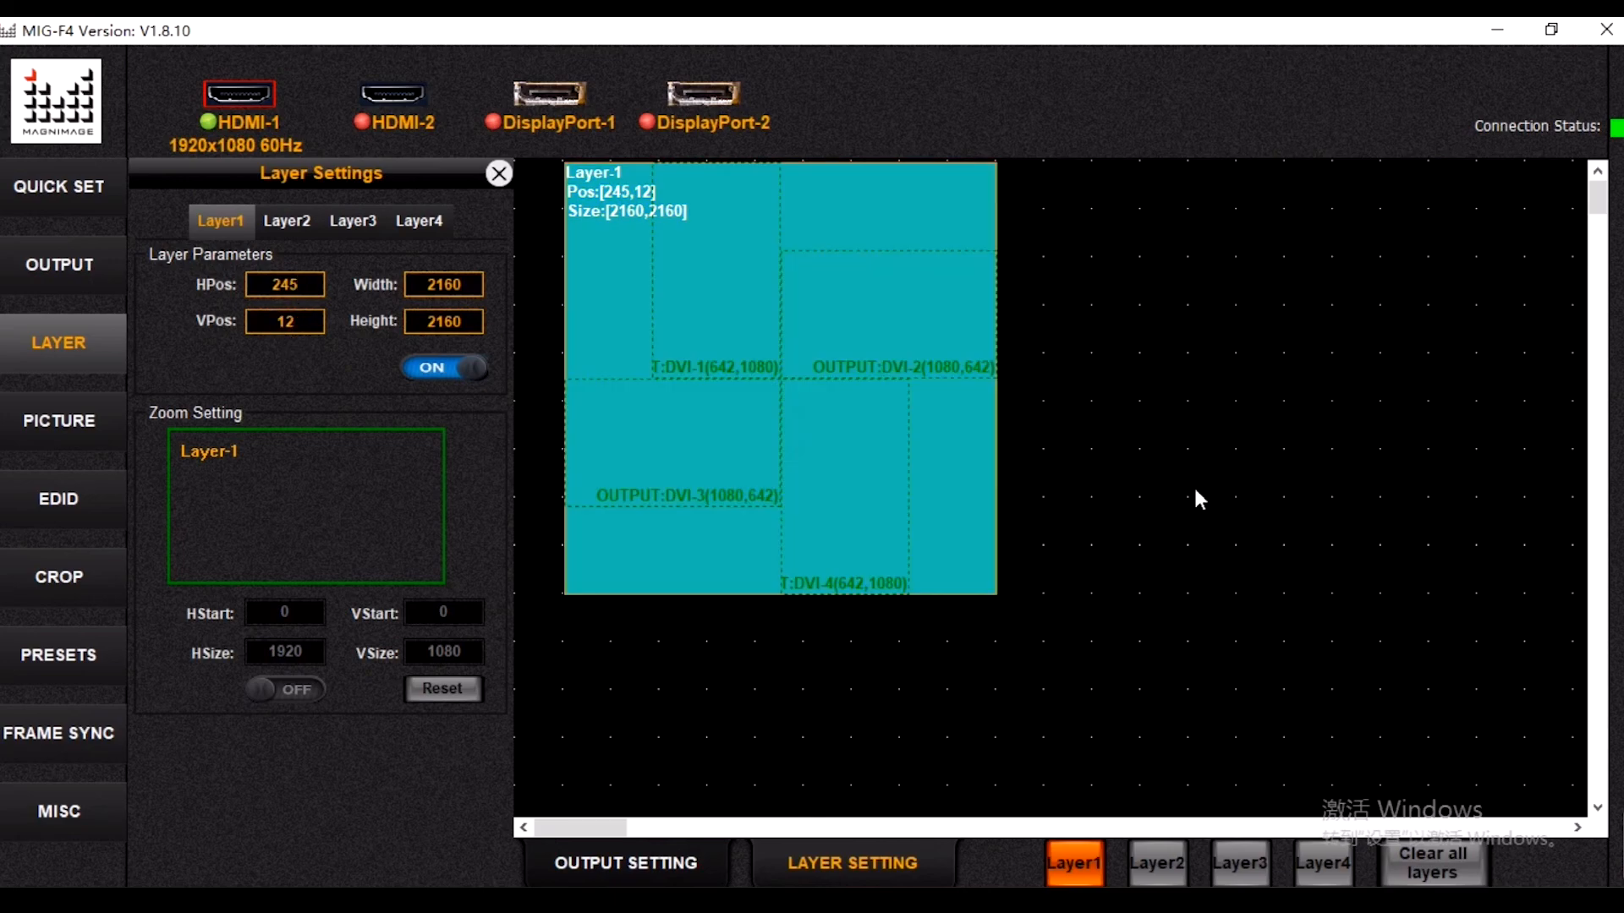